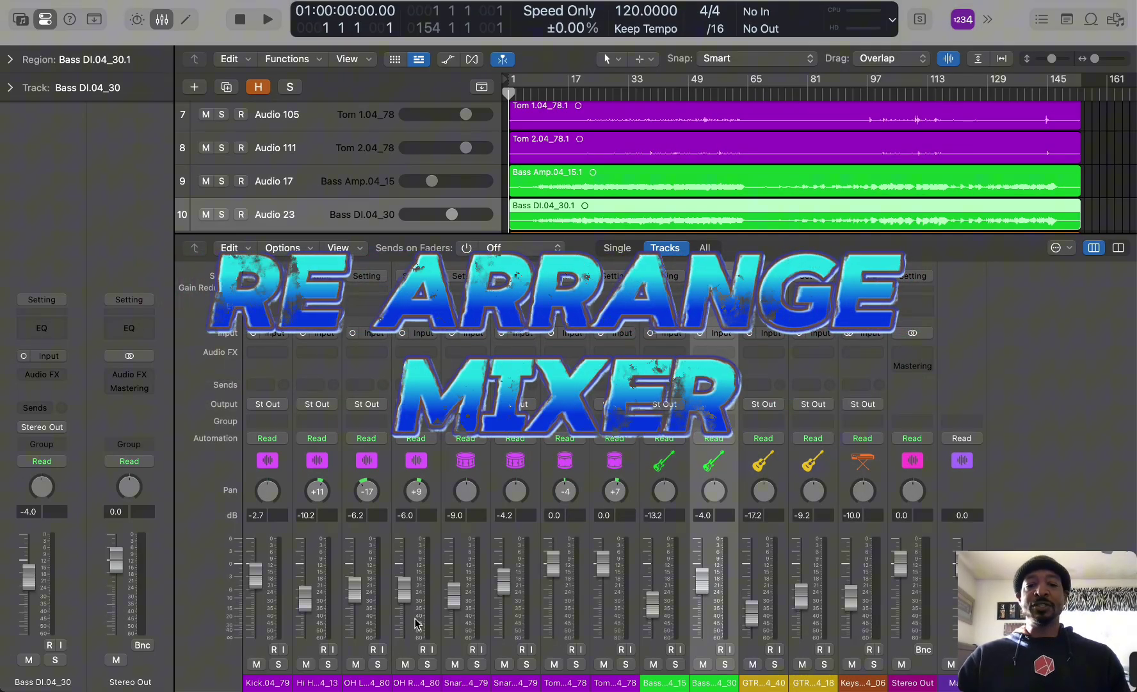
# Drag the Tom 2 strip to just after OH Right, then return Bass Amp beside Bass DI
pyautogui.scroll(-1, 416, 623)
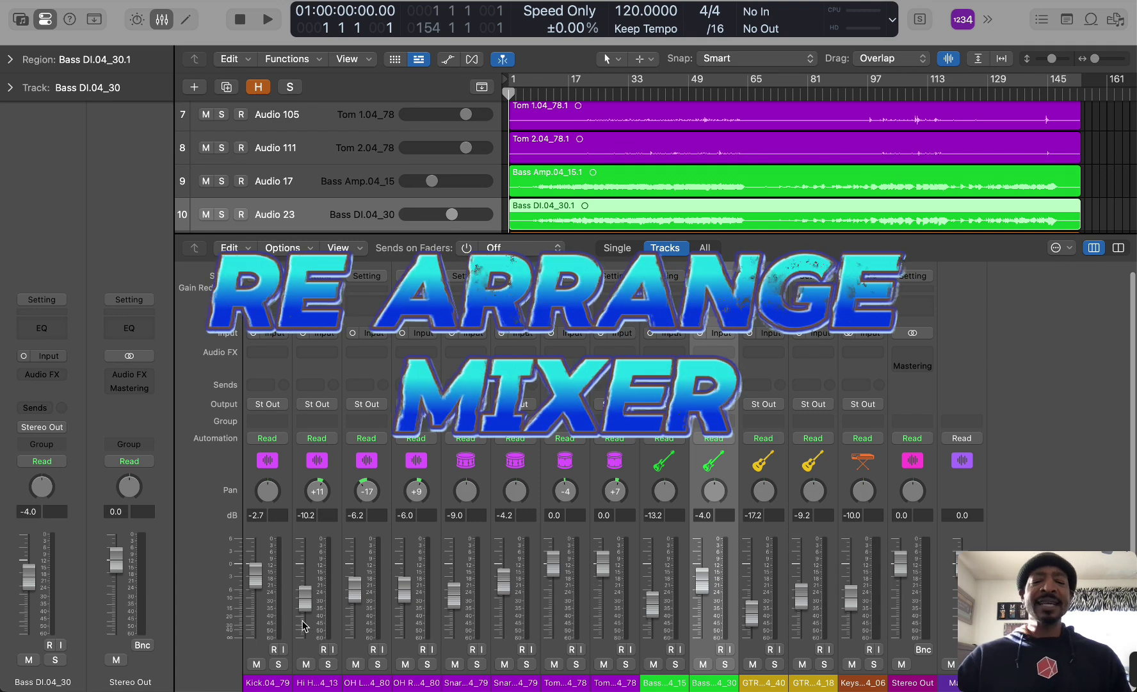
pyautogui.click(581, 684)
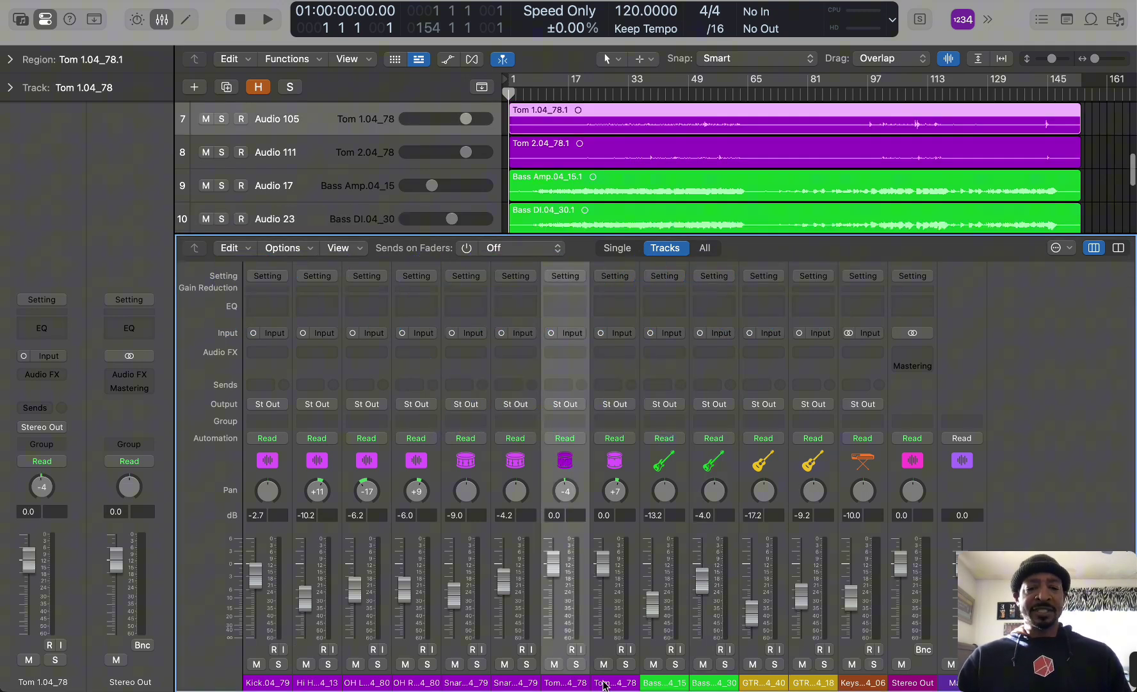
pyautogui.click(607, 686)
pyautogui.click(662, 684)
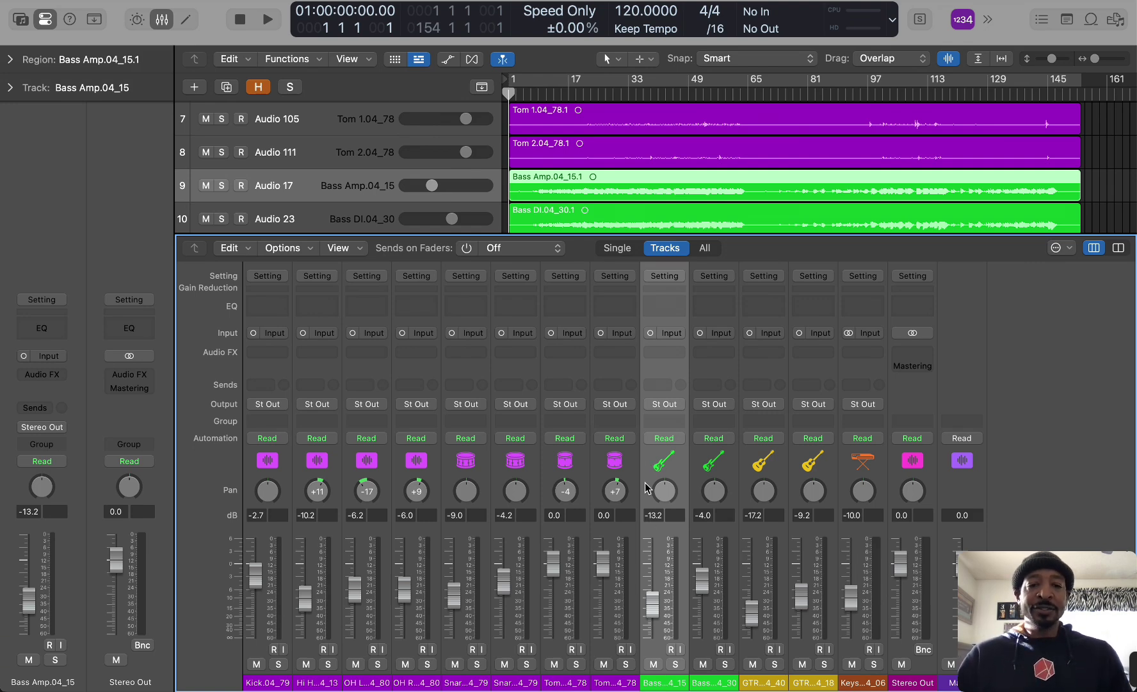
pyautogui.moveTo(649, 486); pyautogui.dragTo(512, 467)
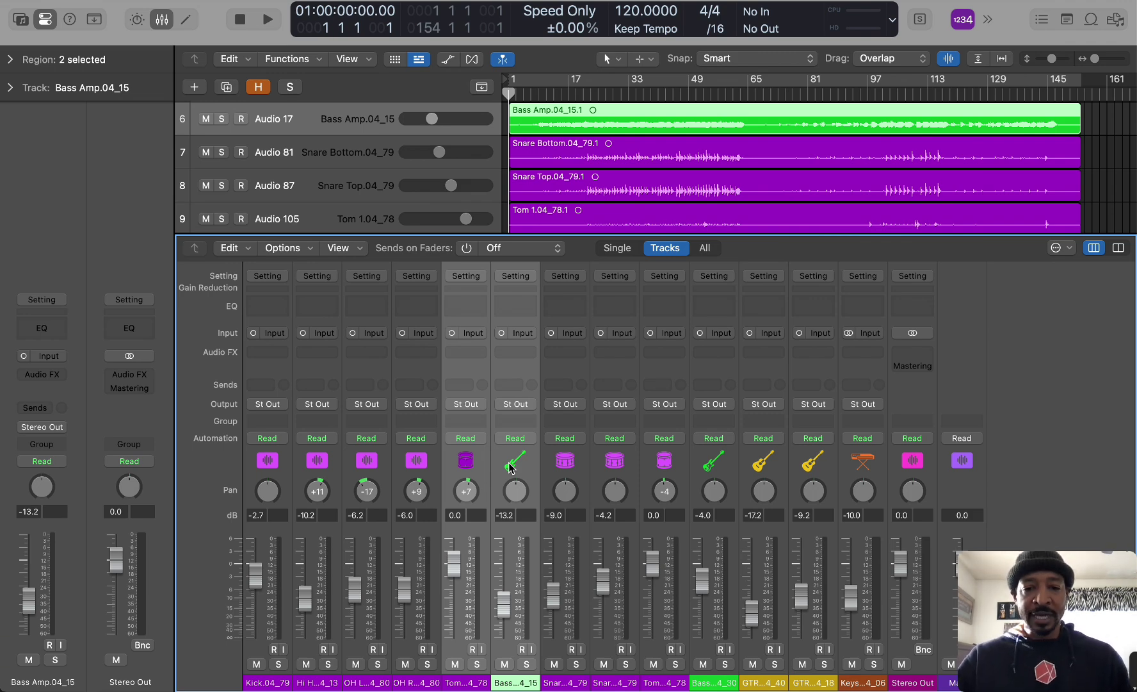
pyautogui.click(511, 468)
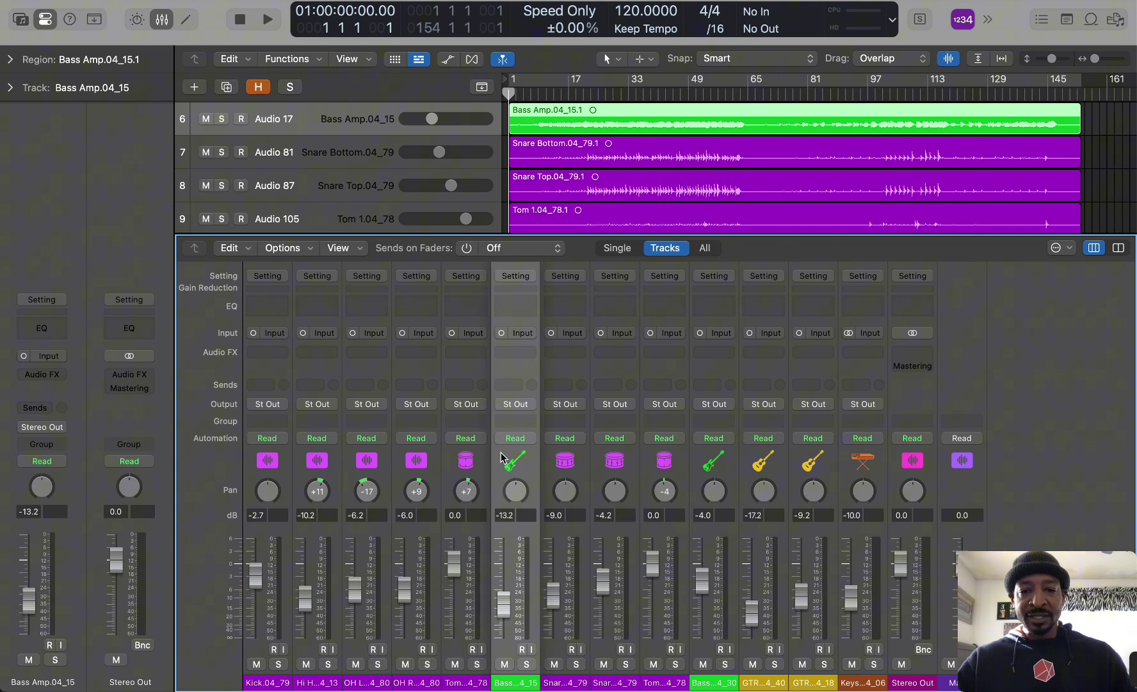
pyautogui.moveTo(502, 452); pyautogui.dragTo(649, 468)
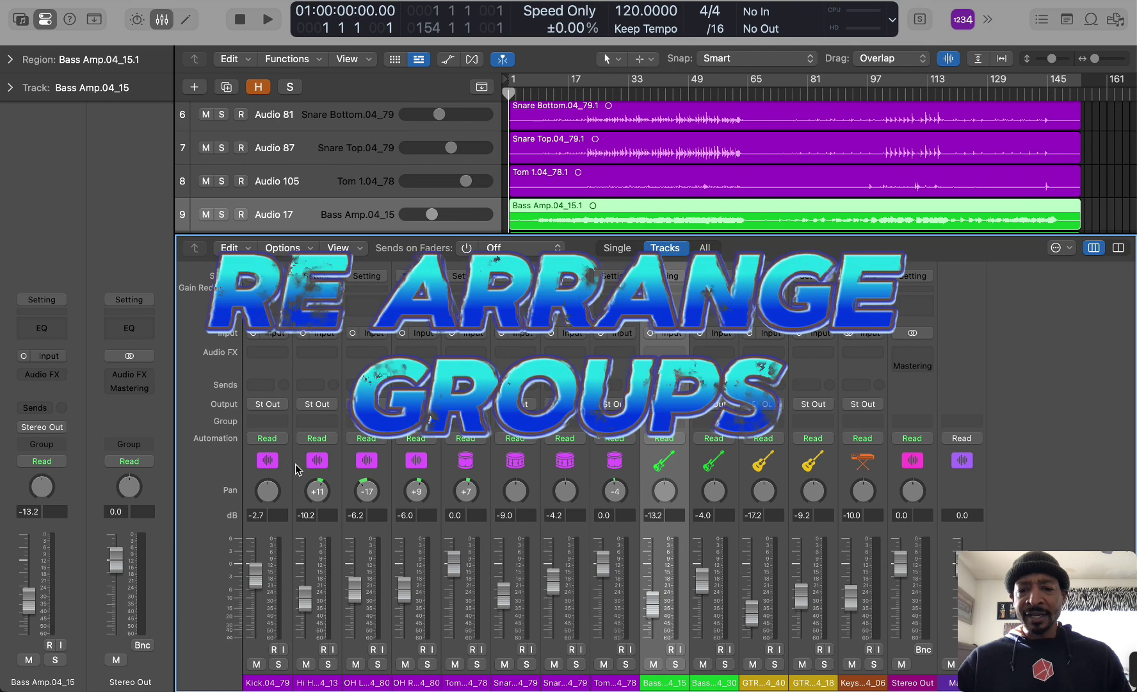
pyautogui.click(297, 482)
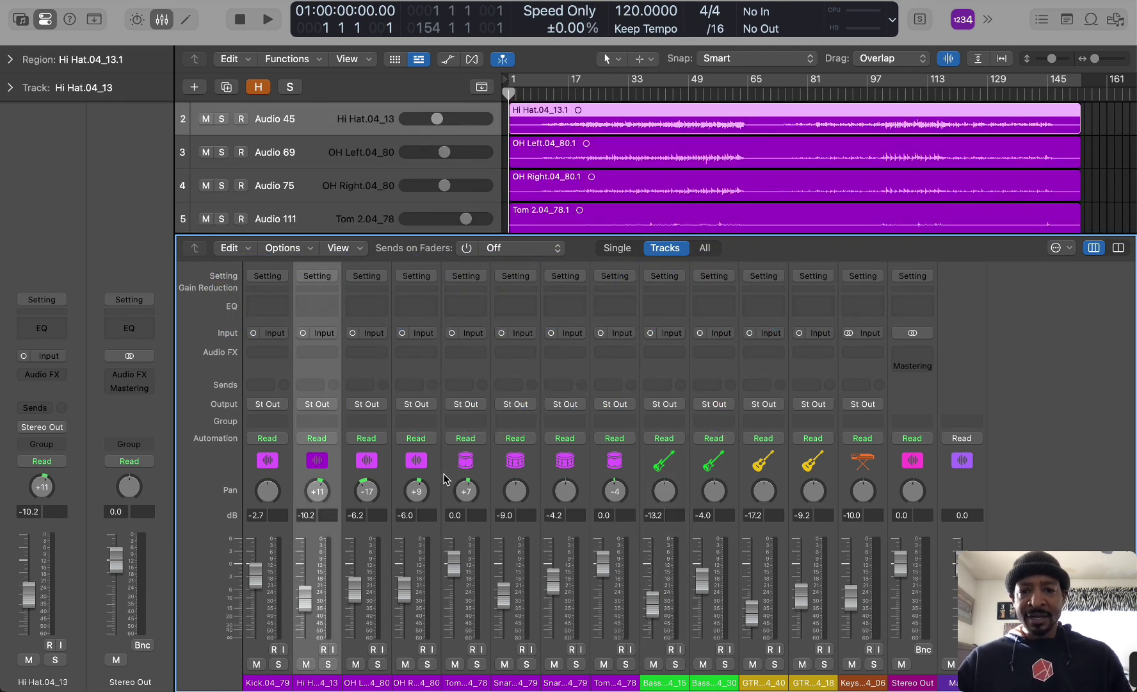
pyautogui.keyDown('shift'); pyautogui.click(446, 479); pyautogui.keyUp('shift')
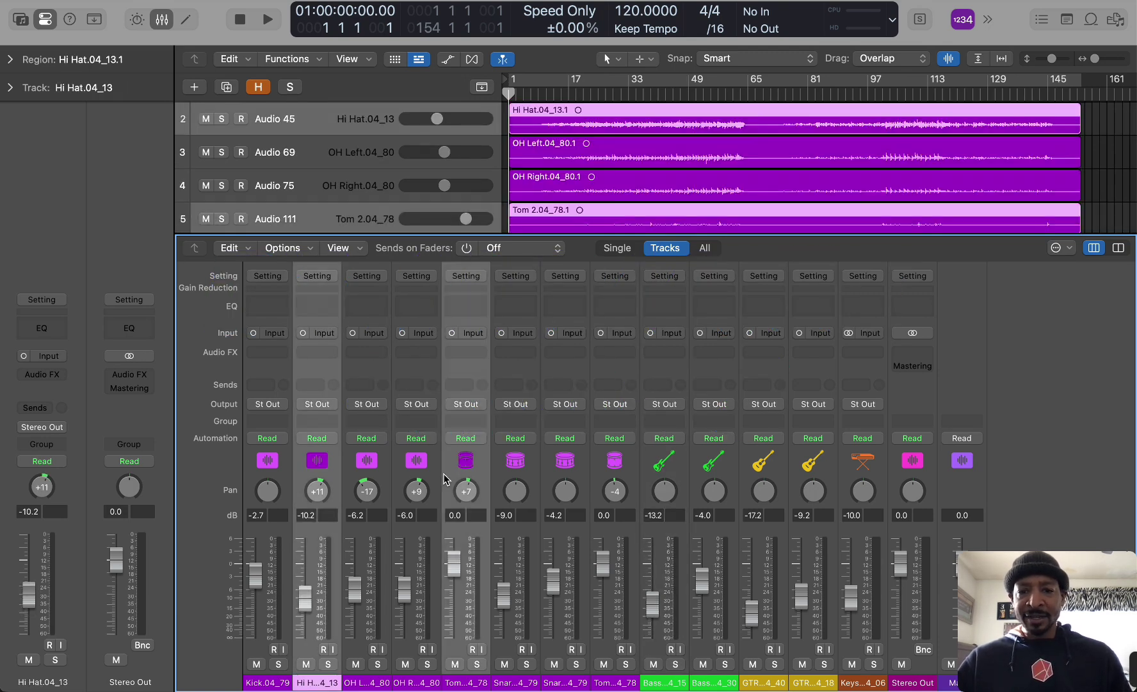
pyautogui.keyDown('shift'); pyautogui.click(647, 473); pyautogui.keyUp('shift')
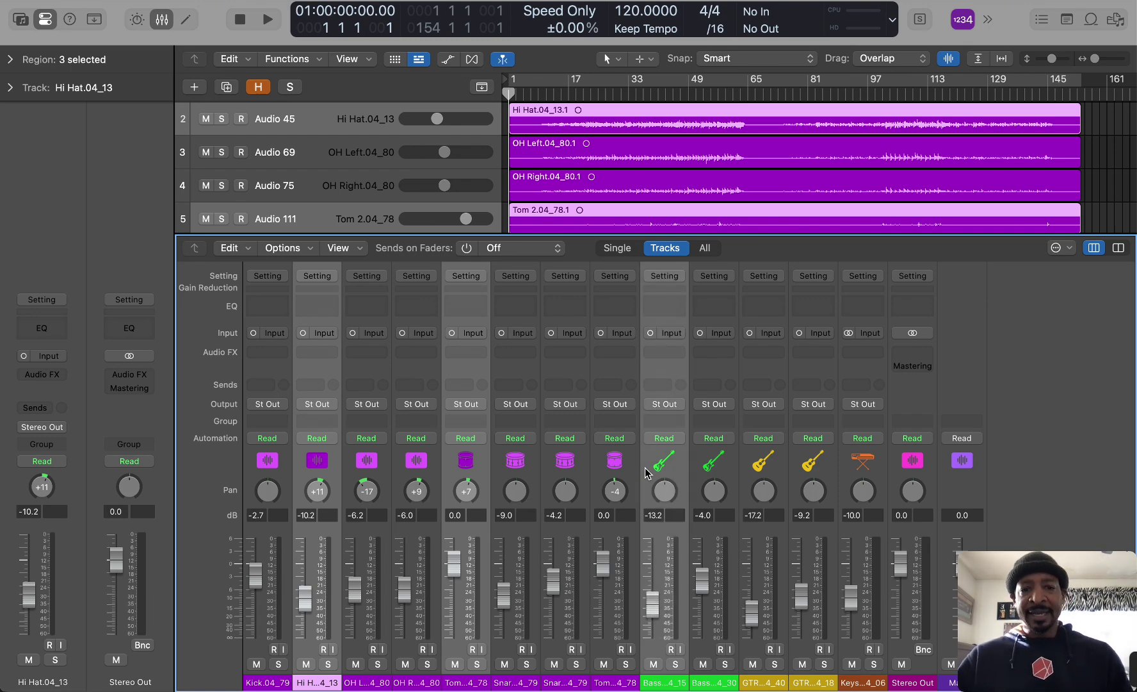
pyautogui.moveTo(646, 473); pyautogui.dragTo(510, 461)
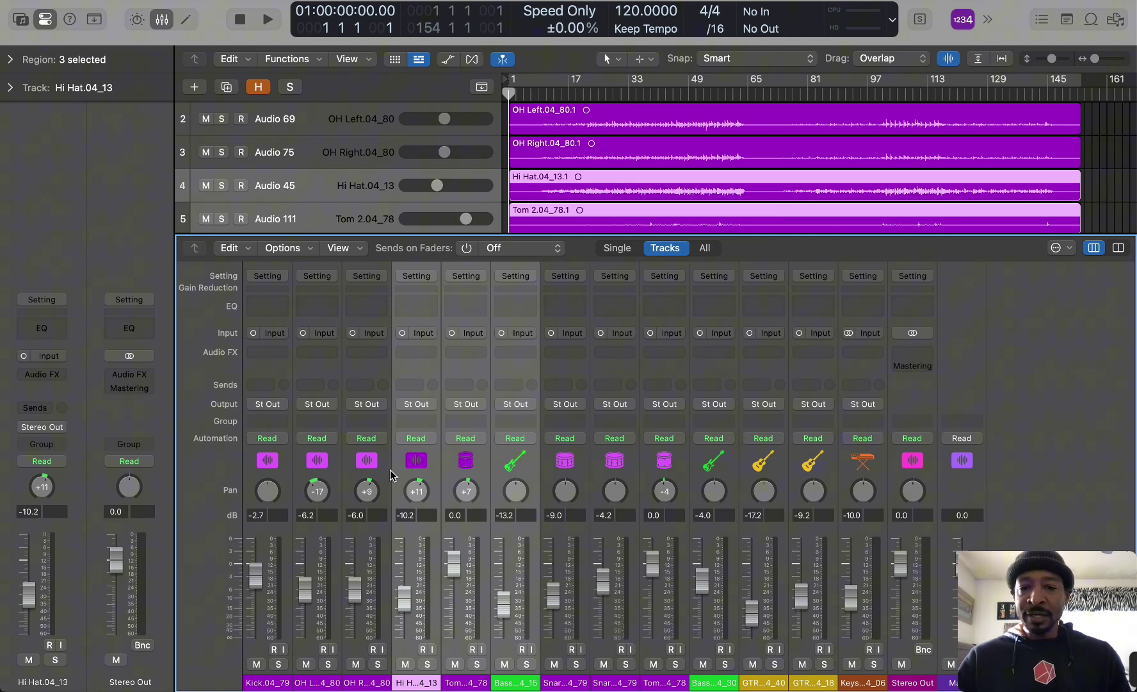
pyautogui.click(390, 472)
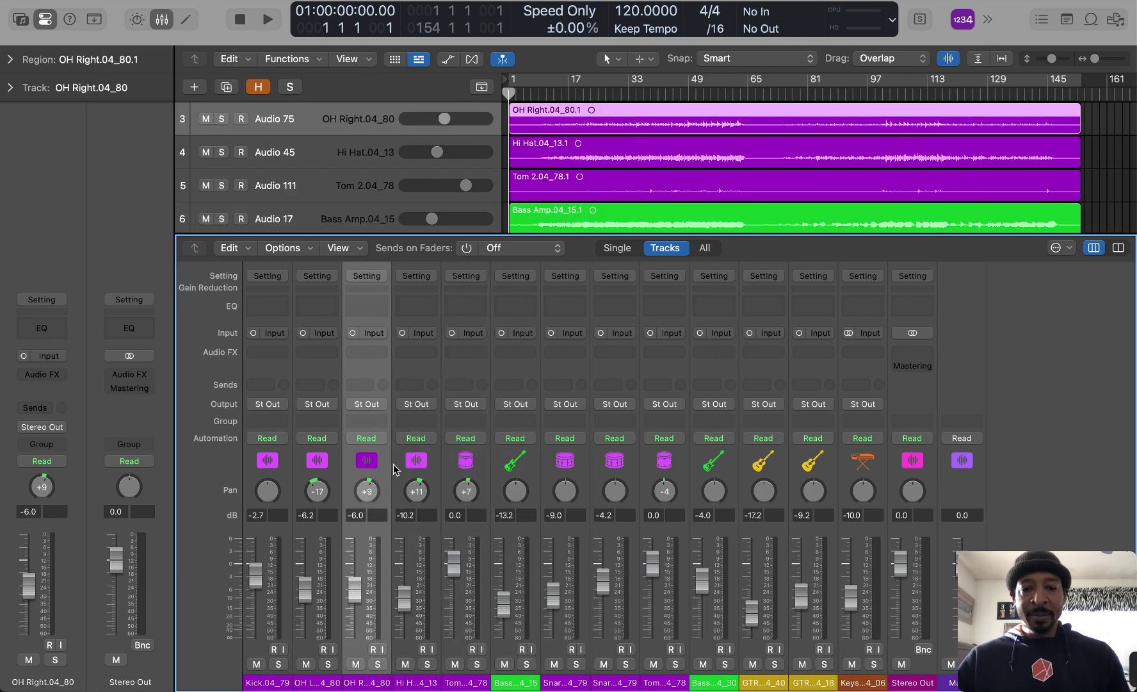
pyautogui.keyDown('shift'); pyautogui.click(447, 471); pyautogui.keyUp('shift')
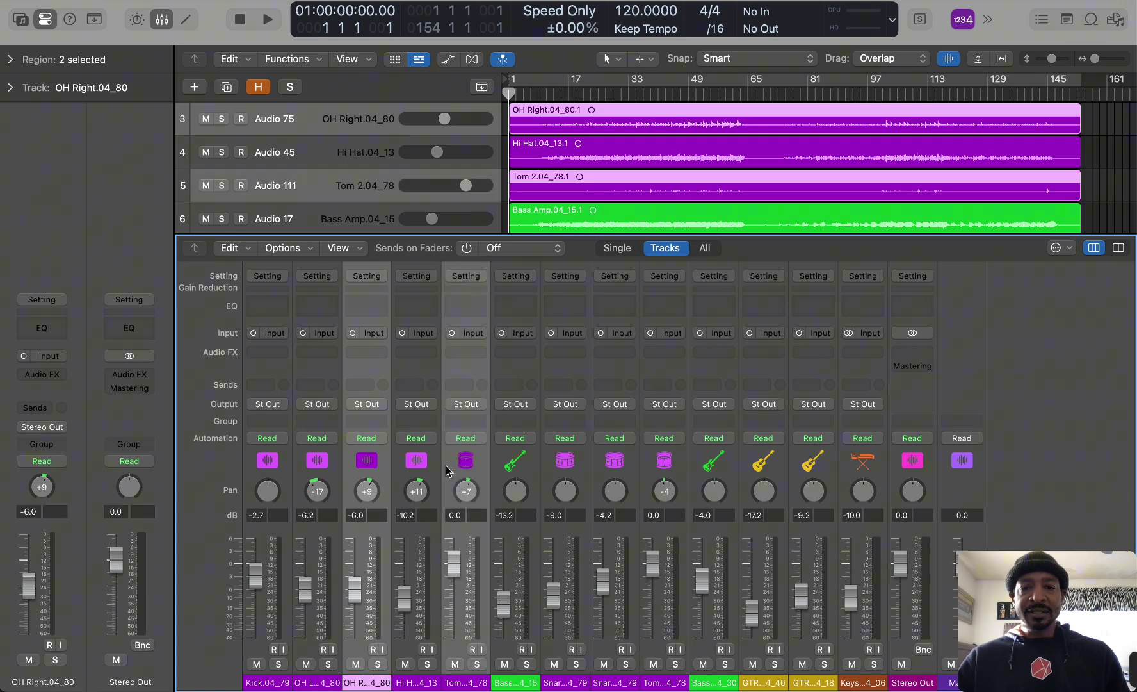
pyautogui.keyDown('shift'); pyautogui.click(584, 473); pyautogui.keyUp('shift')
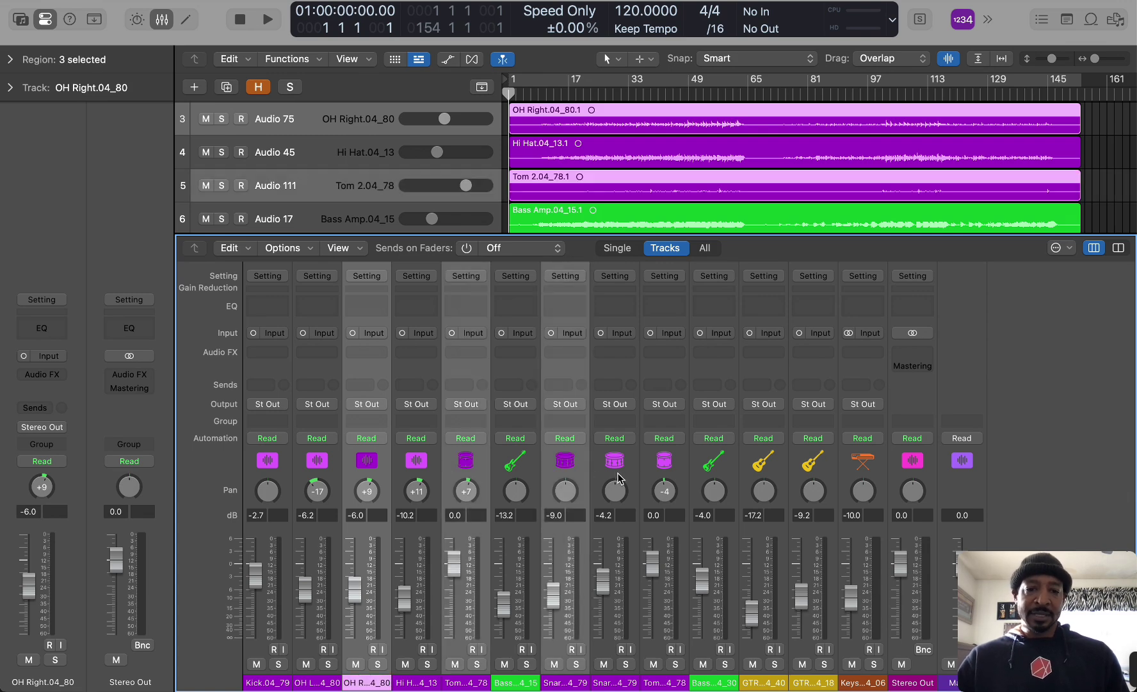
pyautogui.keyDown('shift'); pyautogui.click(648, 474); pyautogui.keyUp('shift')
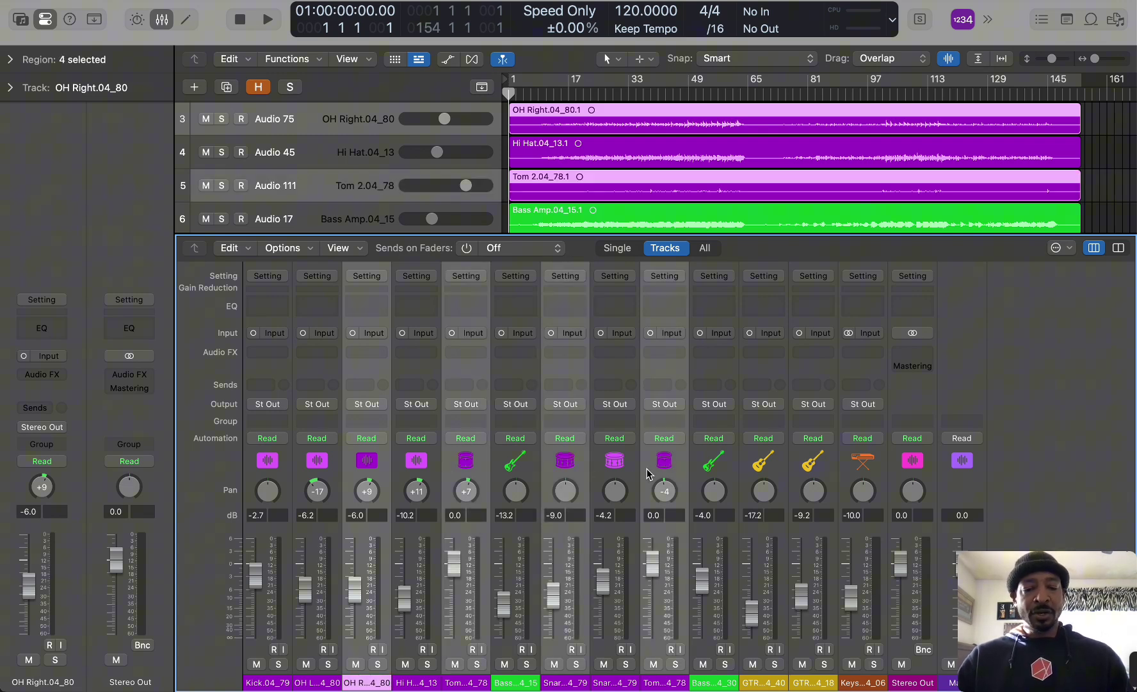
pyautogui.moveTo(648, 474); pyautogui.dragTo(525, 471)
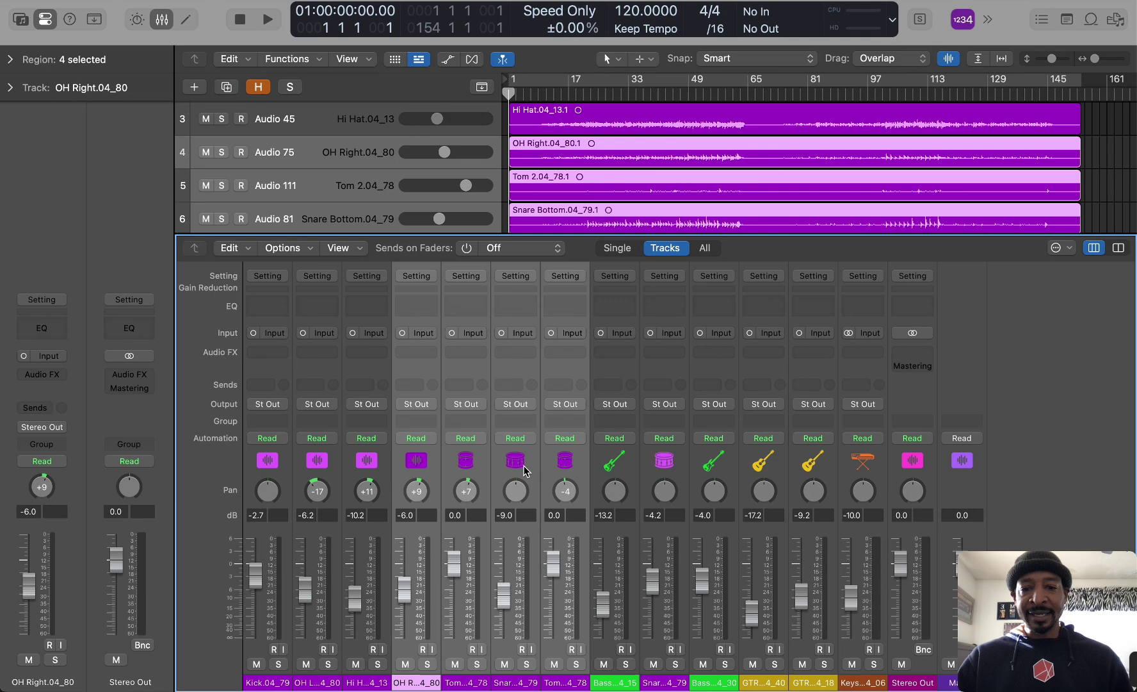
pyautogui.press('super+z')
pyautogui.press('super+z')
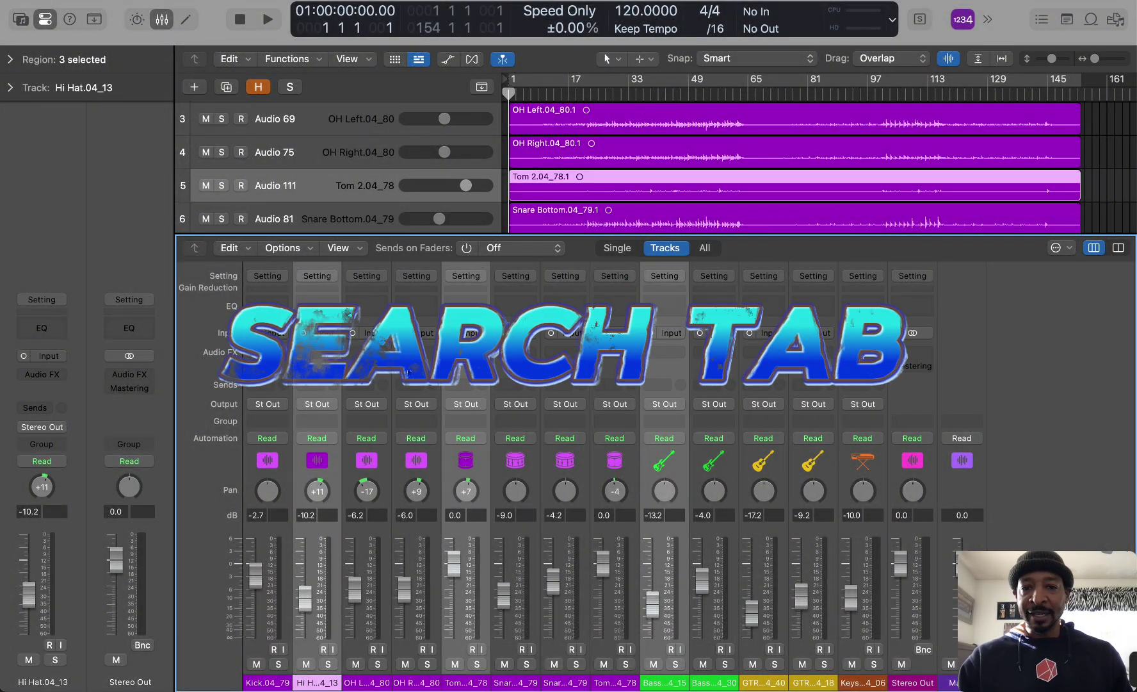
# Hide the mixer, select the GTR 1b track, and search its Audio FX plug-ins for 'compr'
pyautogui.press('x')
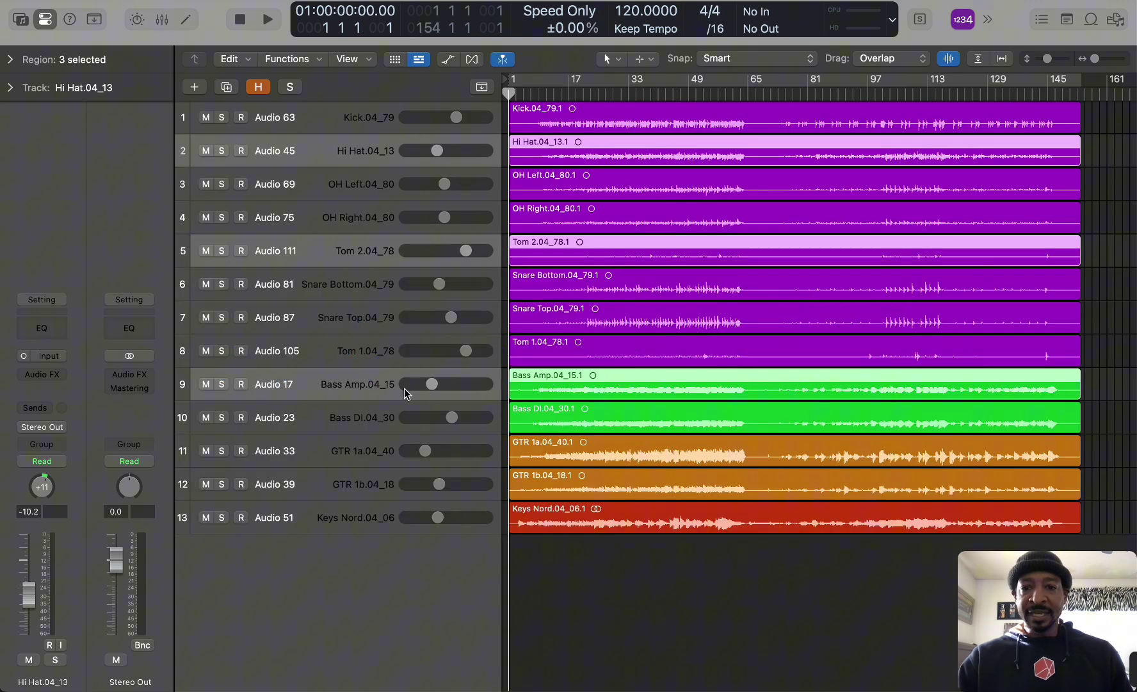
pyautogui.click(345, 471)
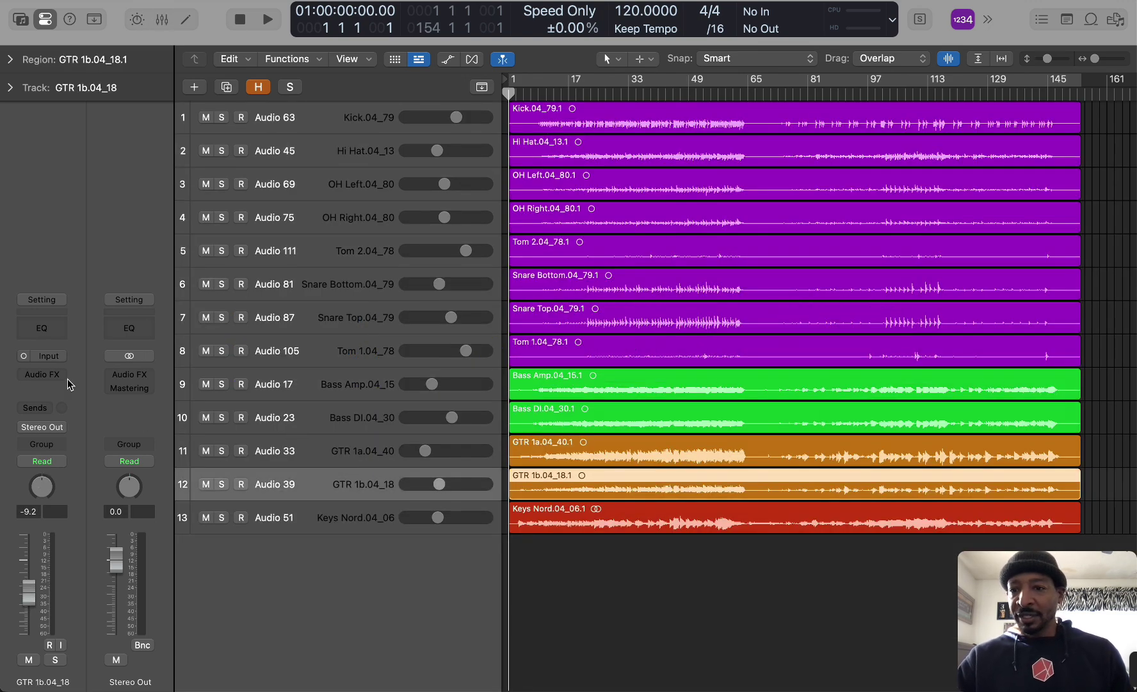
pyautogui.click(46, 377)
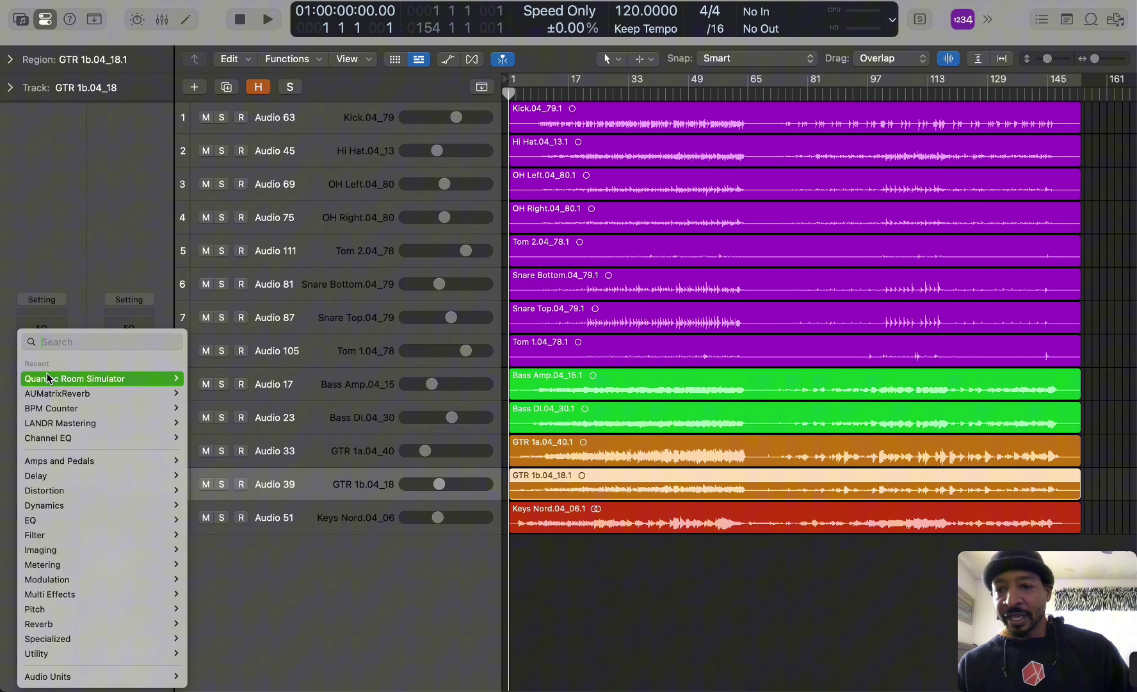
pyautogui.moveTo(48, 378)
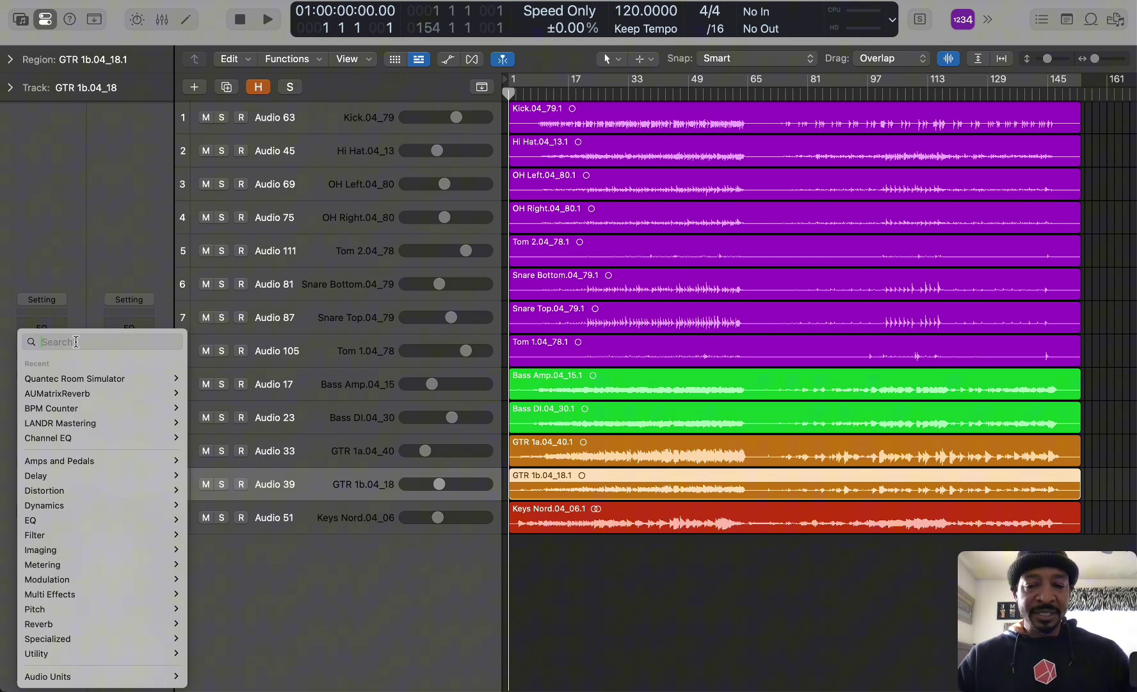
pyautogui.click(78, 300)
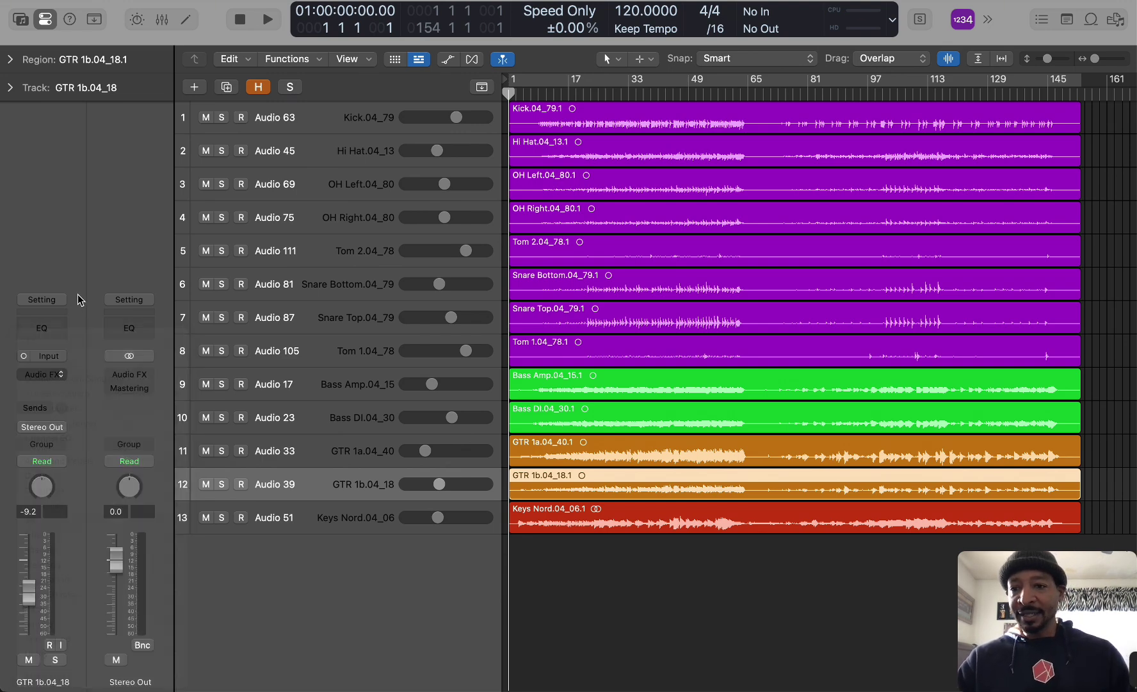
pyautogui.click(58, 376)
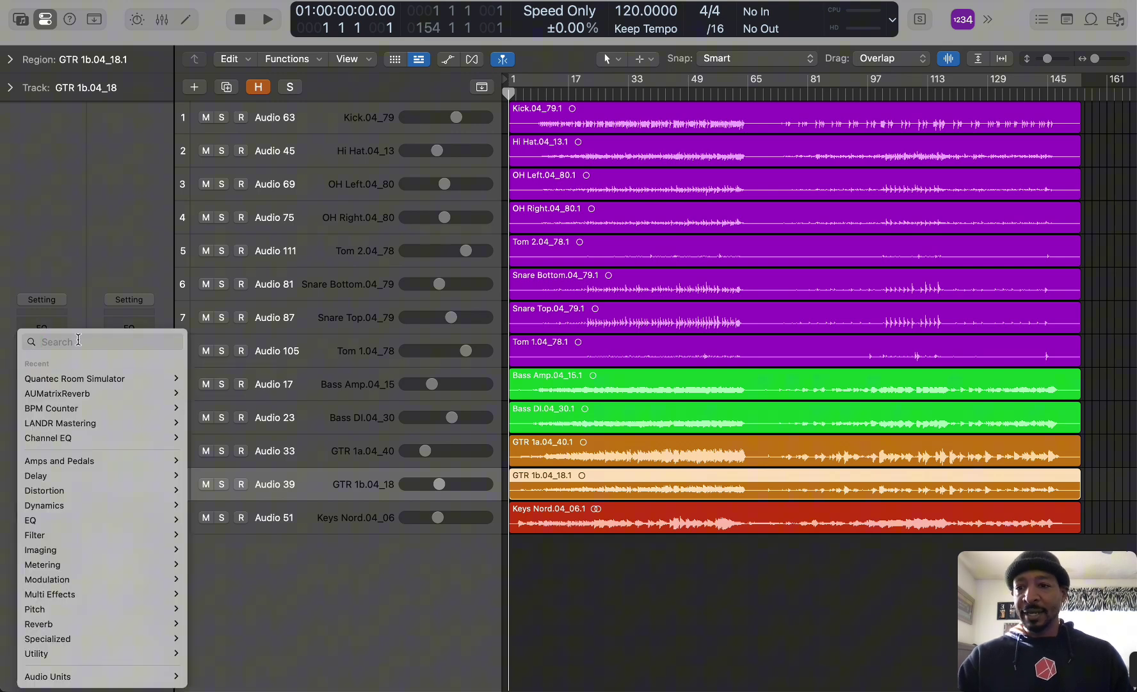
pyautogui.write('compr')
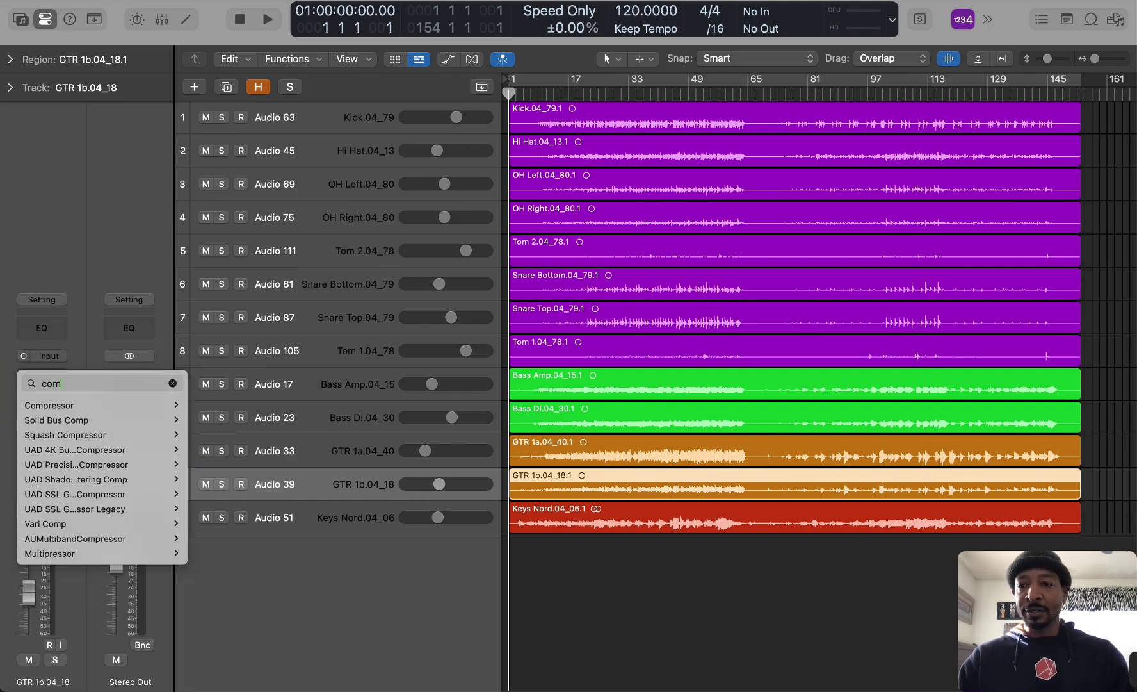
pyautogui.moveTo(82, 408)
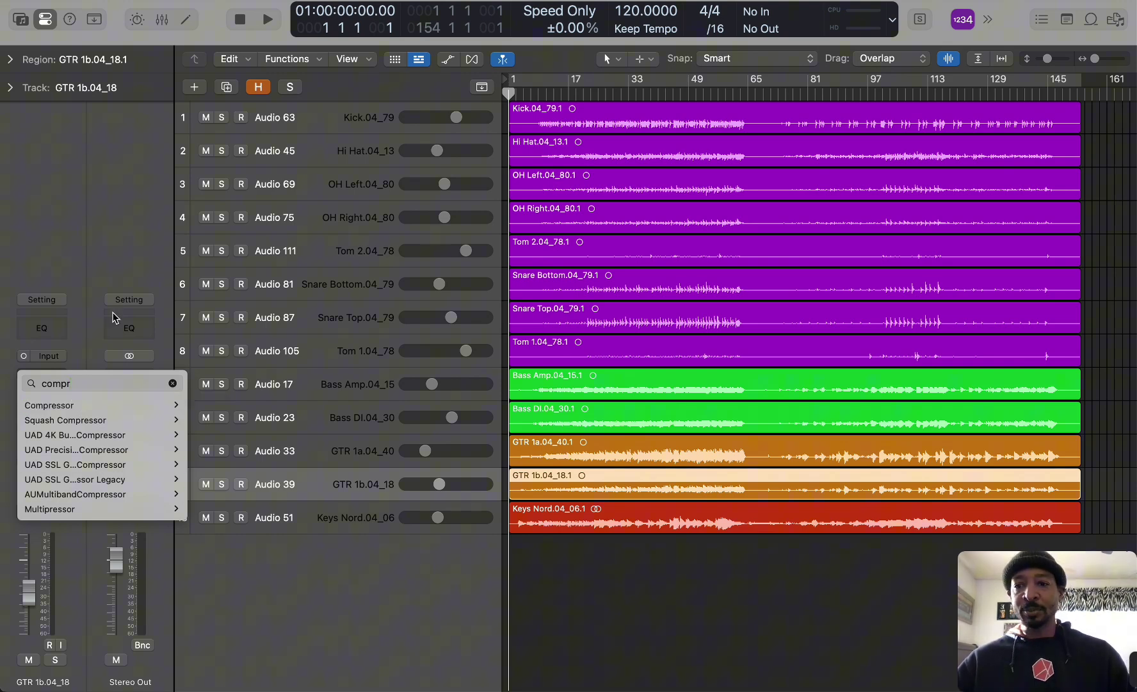
pyautogui.click(87, 306)
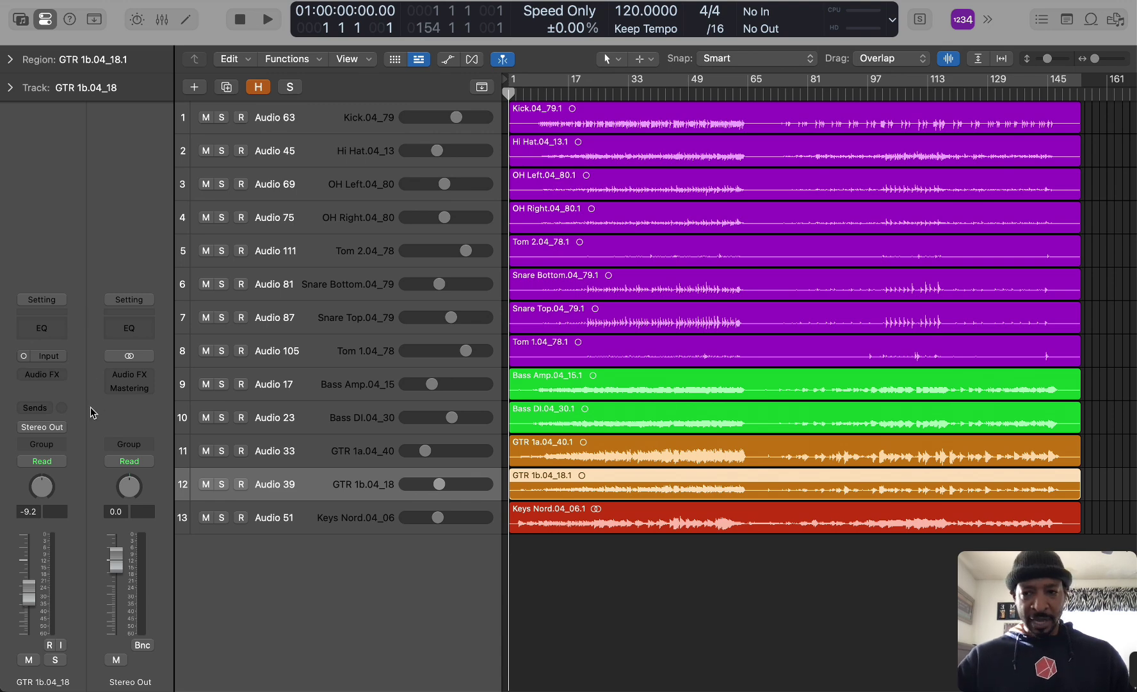
# Browse the GTR 1b plug-in categories, then filter the Audio FX list with 'comp'
pyautogui.click(60, 382)
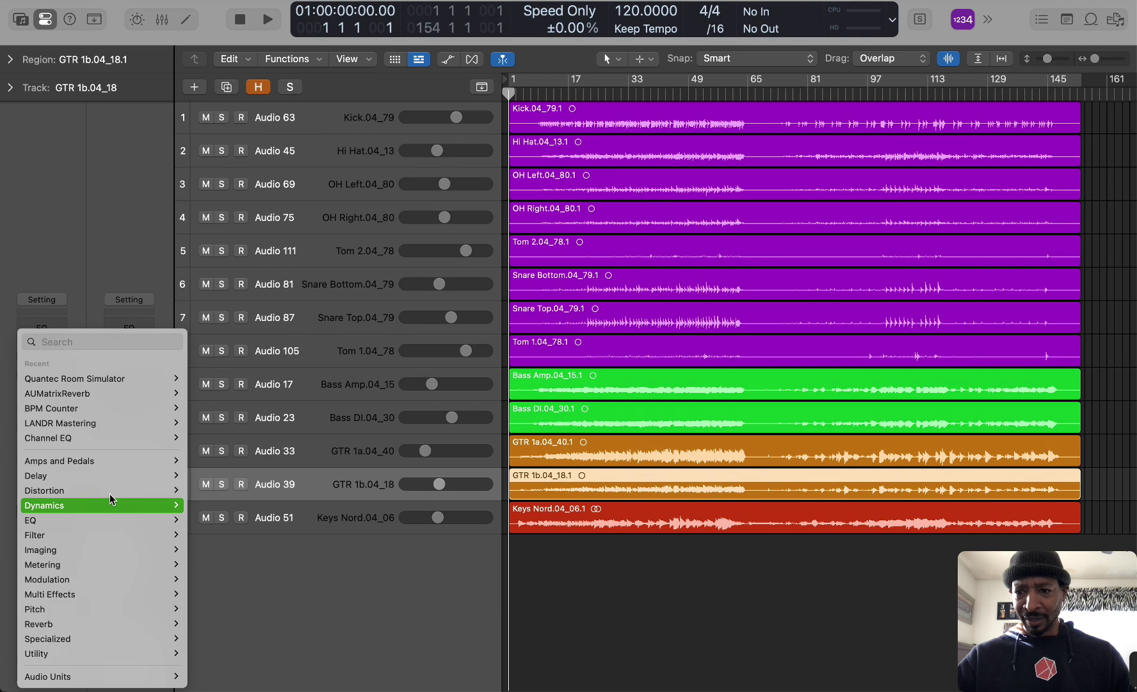
pyautogui.moveTo(111, 502)
pyautogui.scroll(-8, 307, 217)
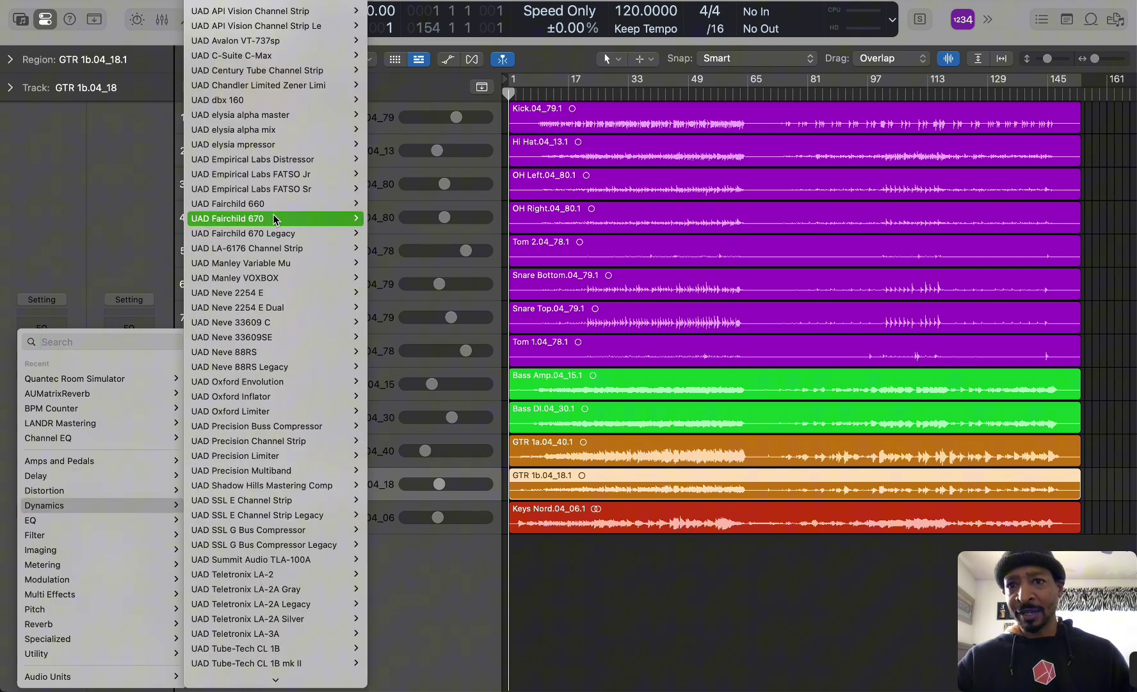
pyautogui.scroll(8, 307, 218)
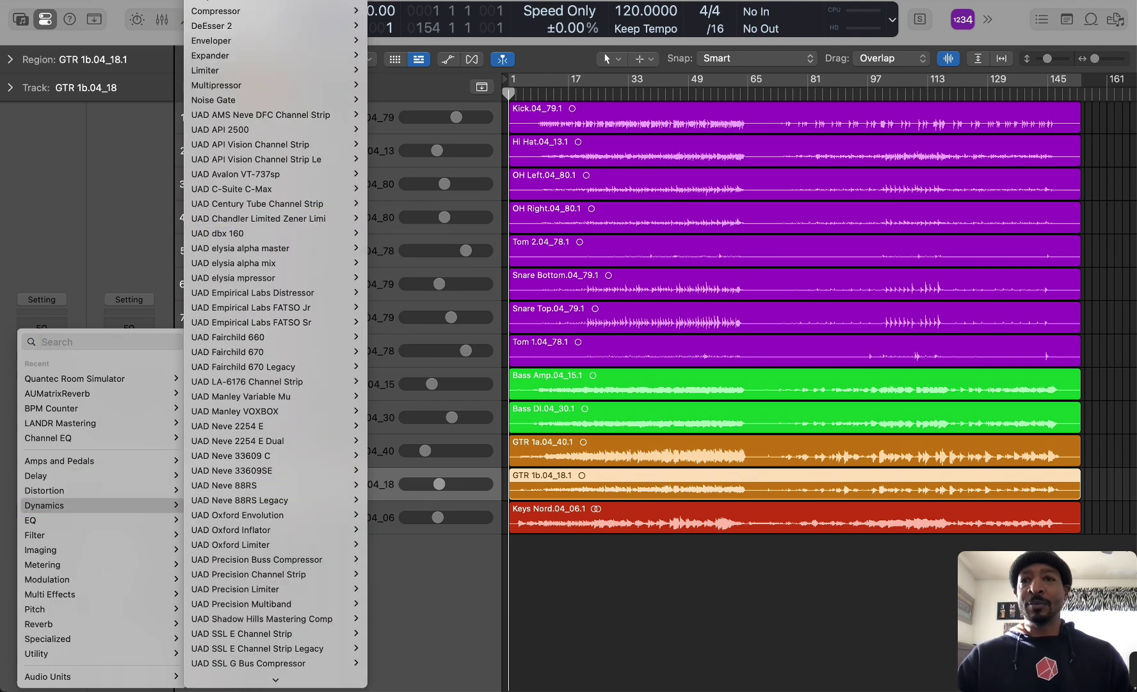
pyautogui.click(437, 366)
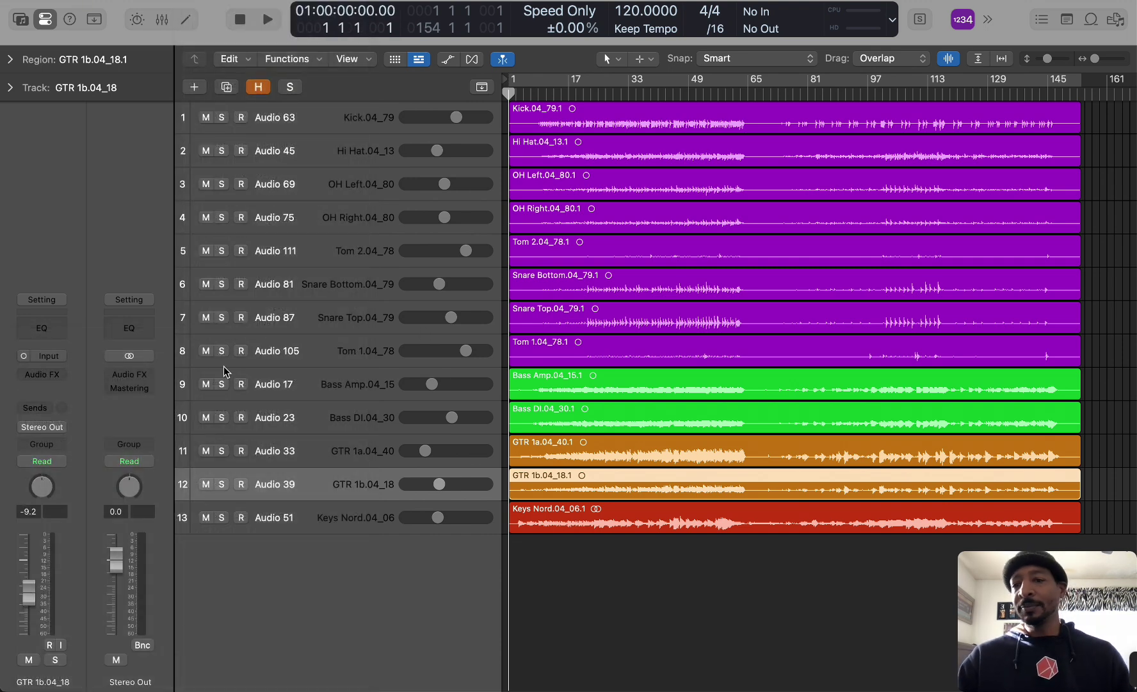
pyautogui.click(51, 378)
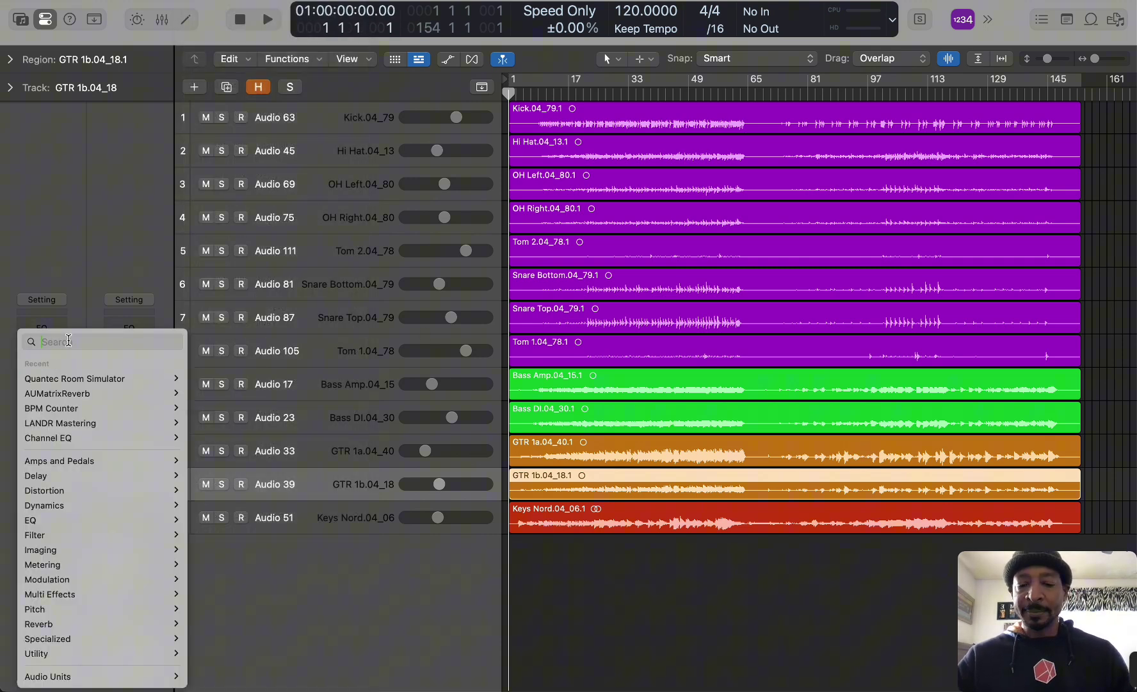
pyautogui.click(331, 387)
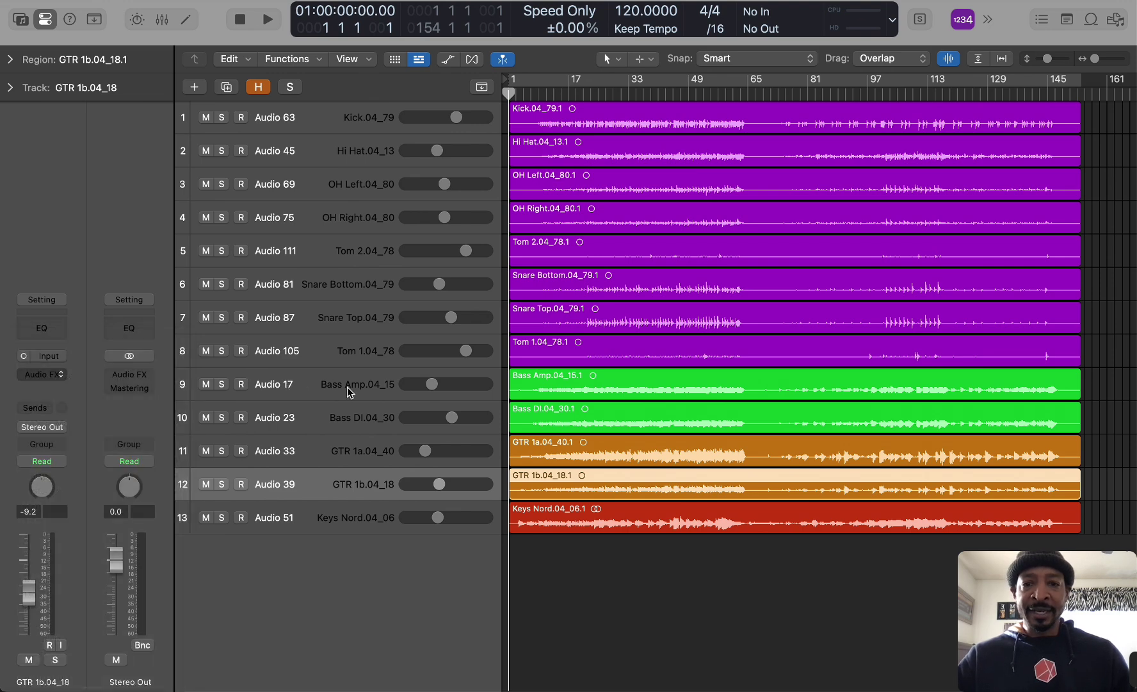
pyautogui.click(51, 378)
pyautogui.write('comp')
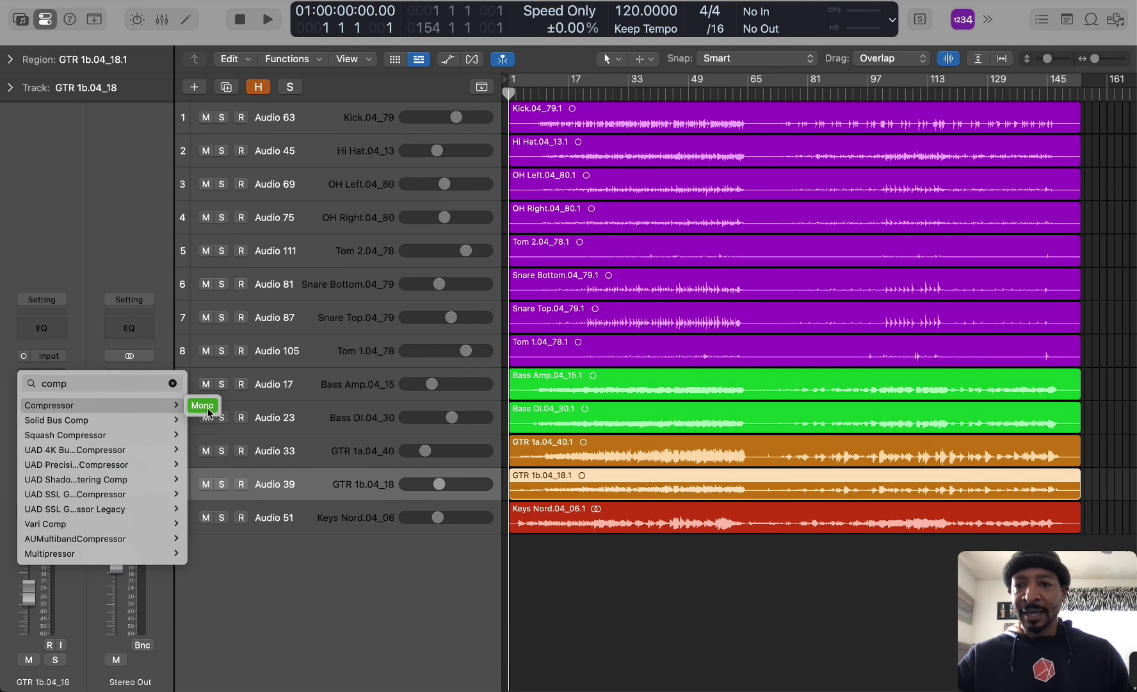
# Insert a mono Compressor on GTR 1b and browse its Side Chain source list
pyautogui.click(207, 408)
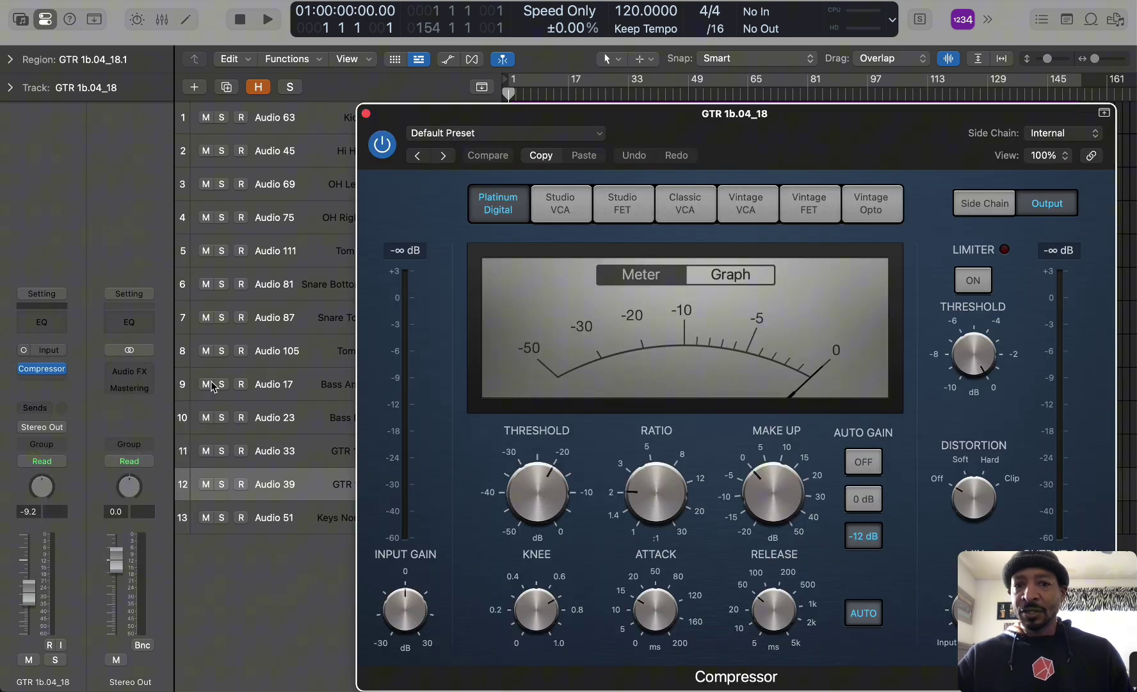
pyautogui.click(1039, 135)
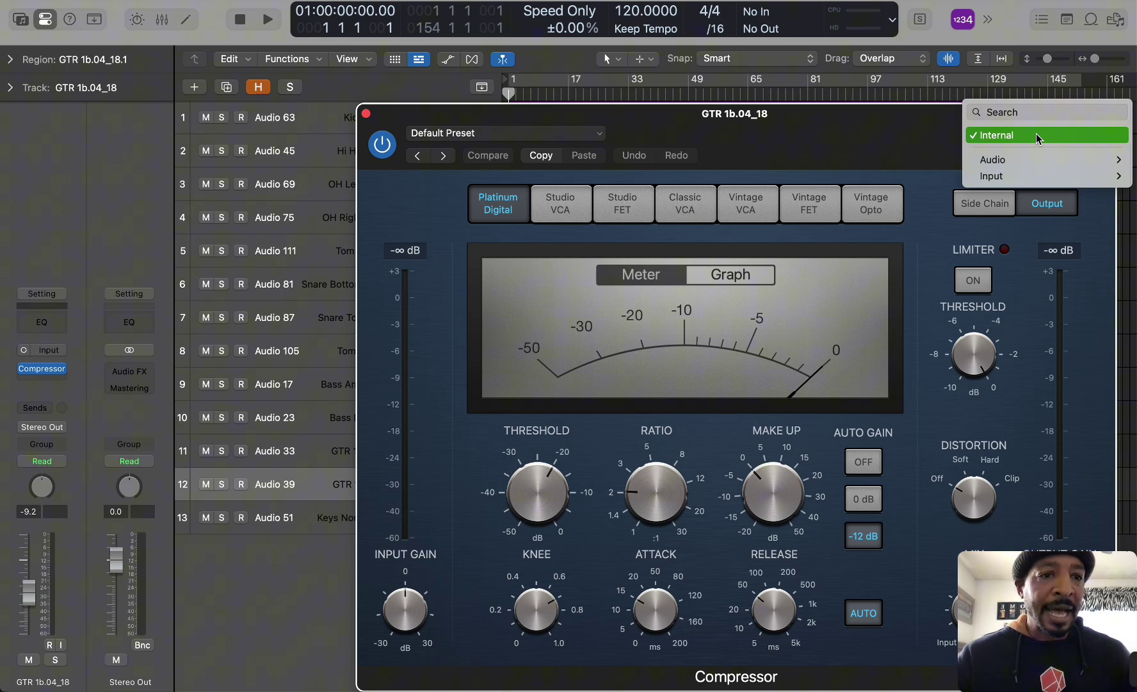
pyautogui.moveTo(1038, 157)
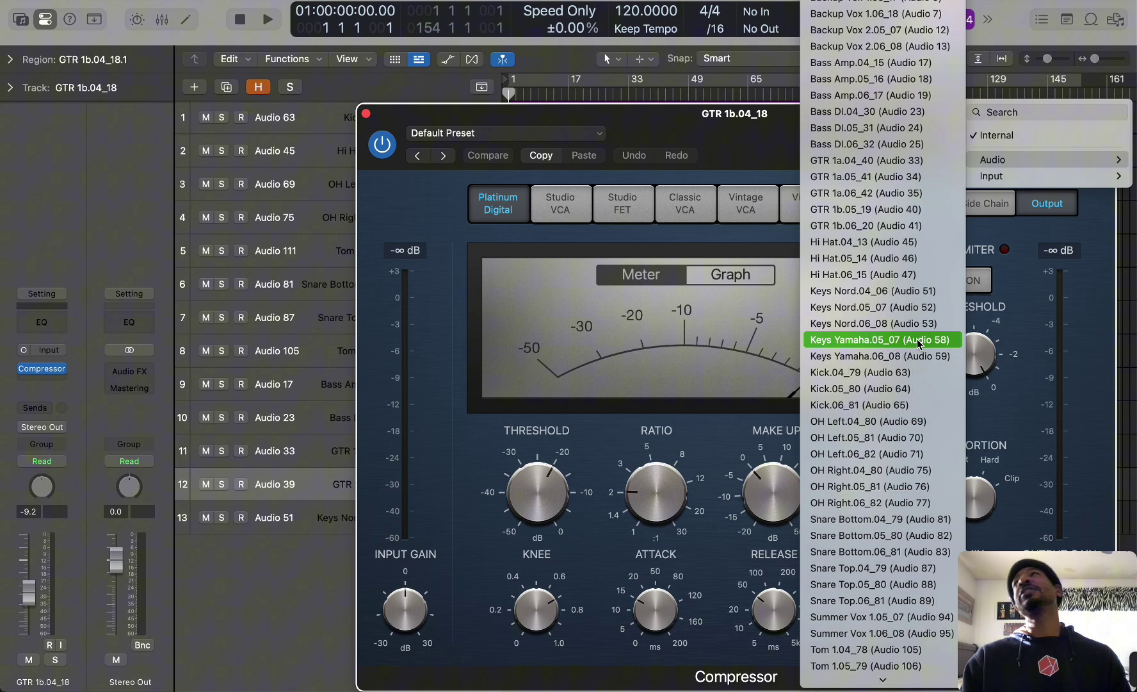
pyautogui.scroll(-3, 917, 339)
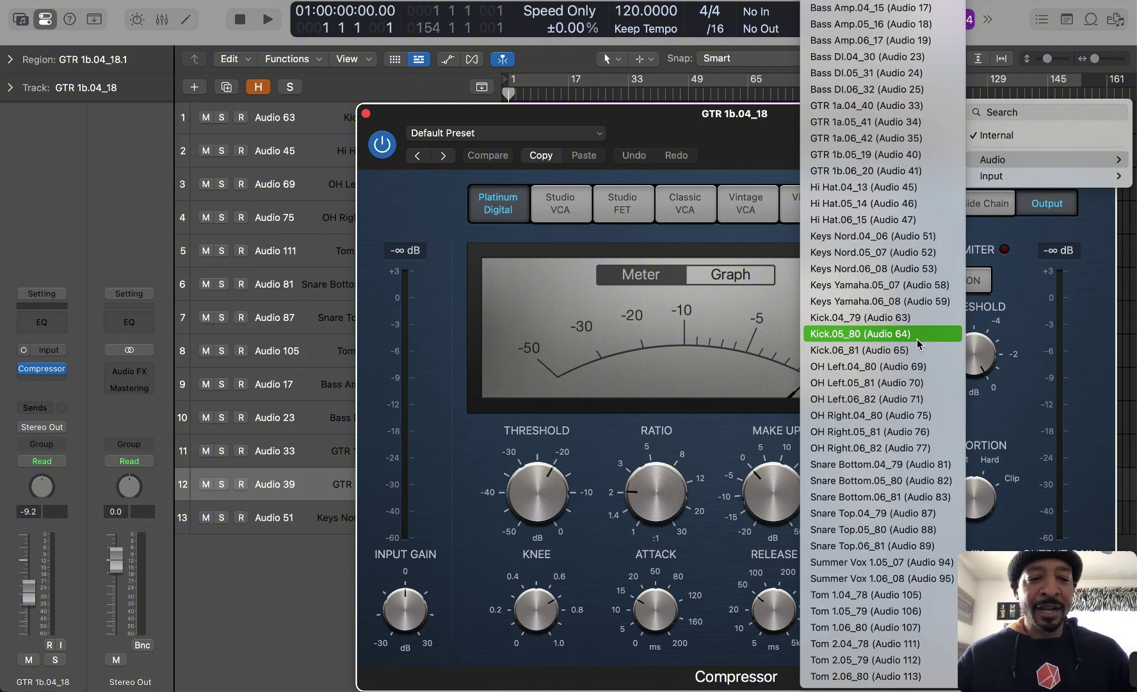
pyautogui.scroll(2, 918, 339)
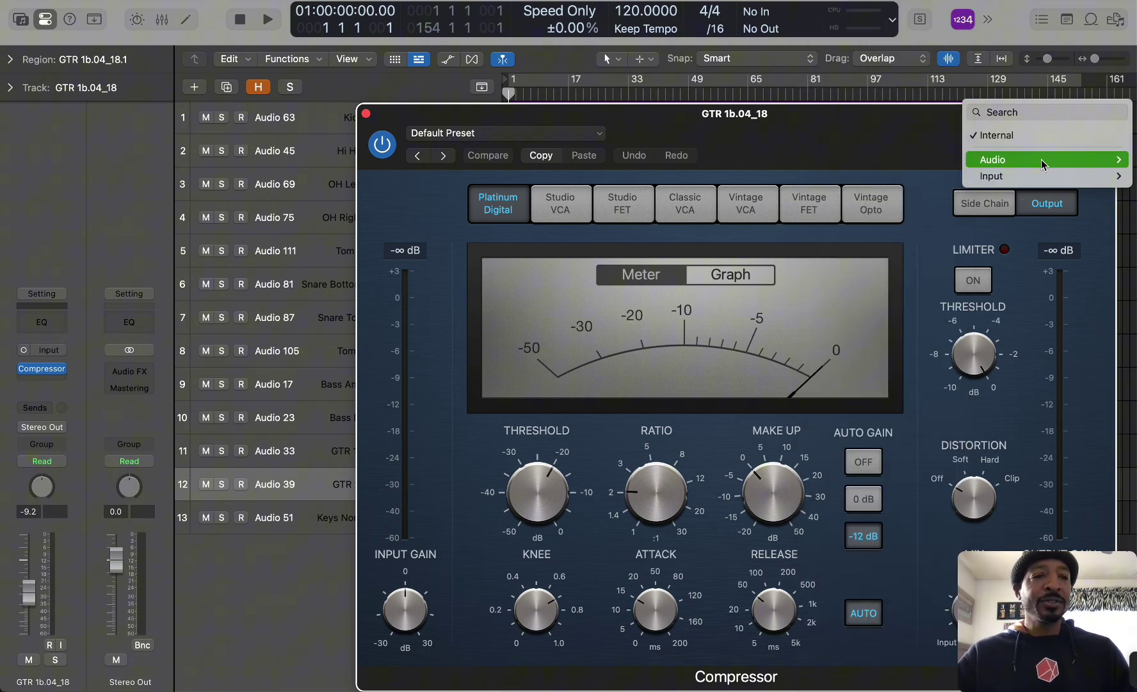
pyautogui.click(1046, 135)
pyautogui.click(1046, 137)
# Search side chain sources for kick, snare, guit and no, then clear it, leaving Internal
pyautogui.click(1019, 112)
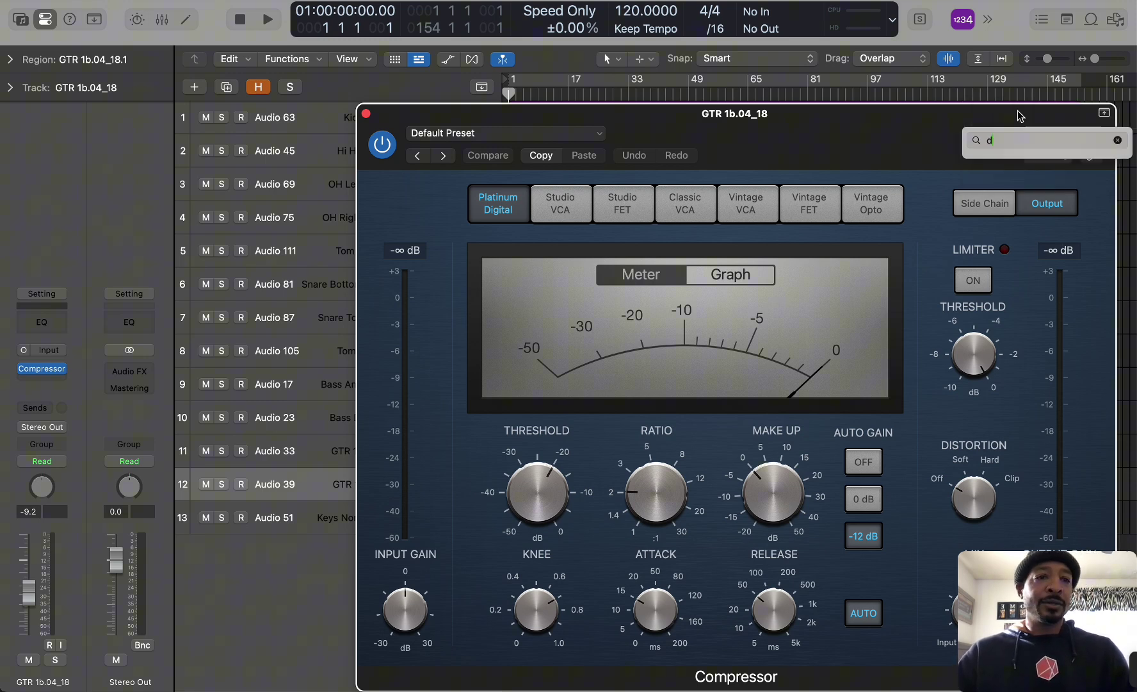
pyautogui.write('kick')
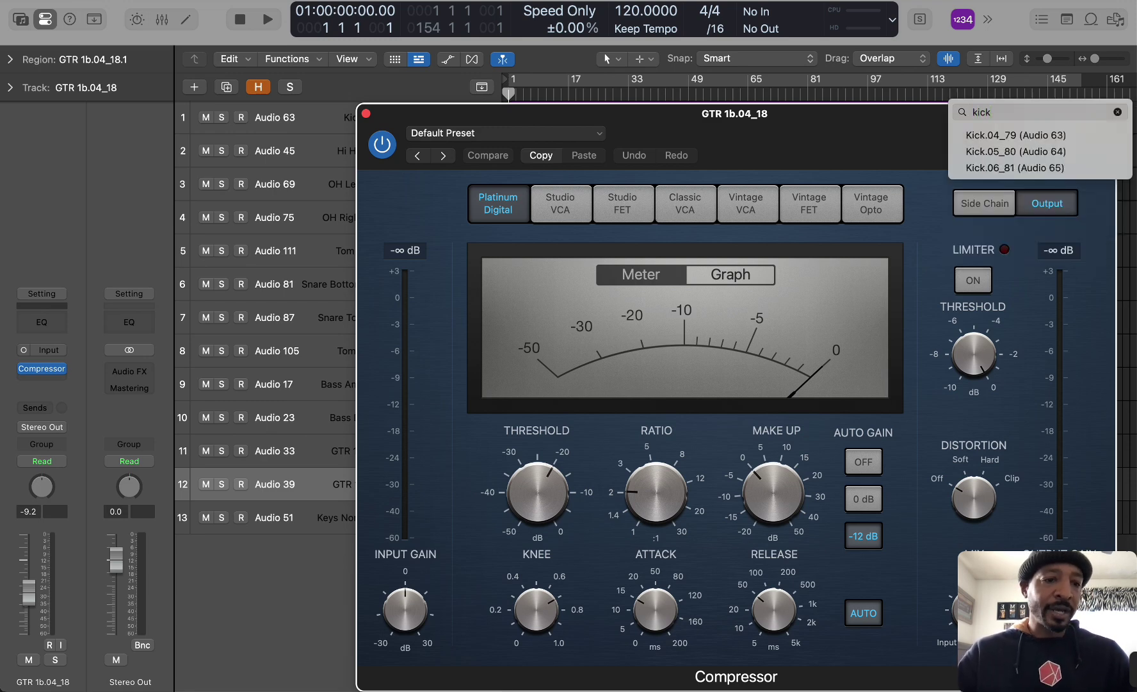
pyautogui.press('BackSpace')
pyautogui.press('BackSpace')
pyautogui.press('BackSpace')
pyautogui.press('BackSpace')
pyautogui.write('snare')
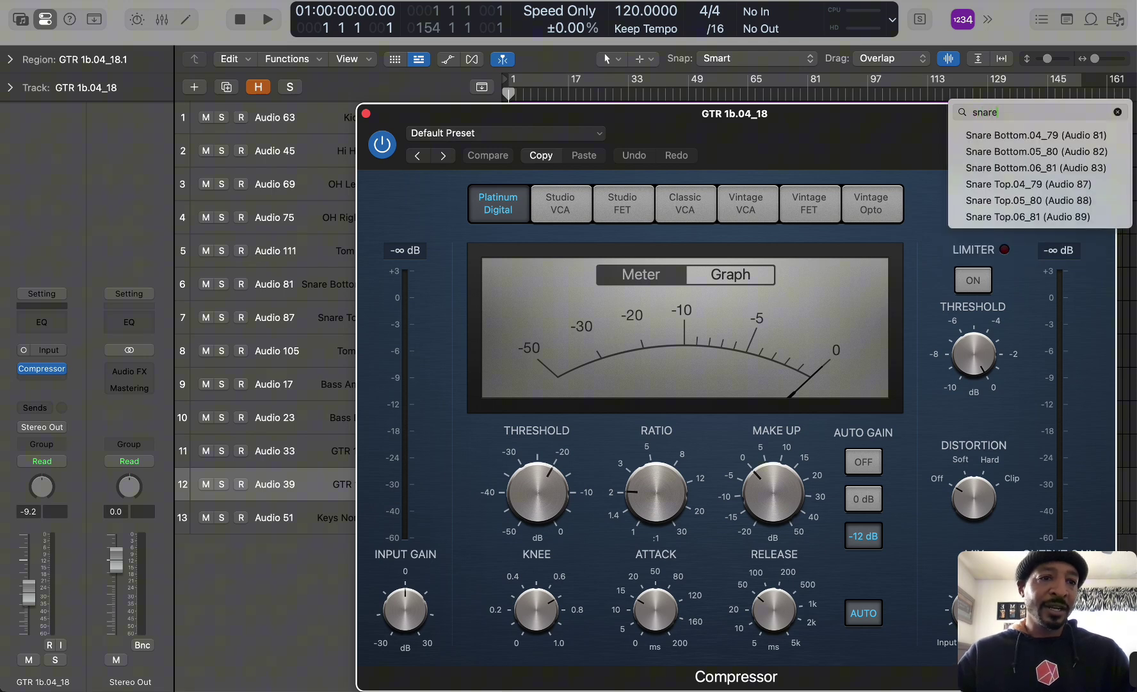
pyautogui.press('BackSpace')
pyautogui.press('BackSpace')
pyautogui.press('BackSpace')
pyautogui.press('BackSpace')
pyautogui.press('BackSpace')
pyautogui.write('guit')
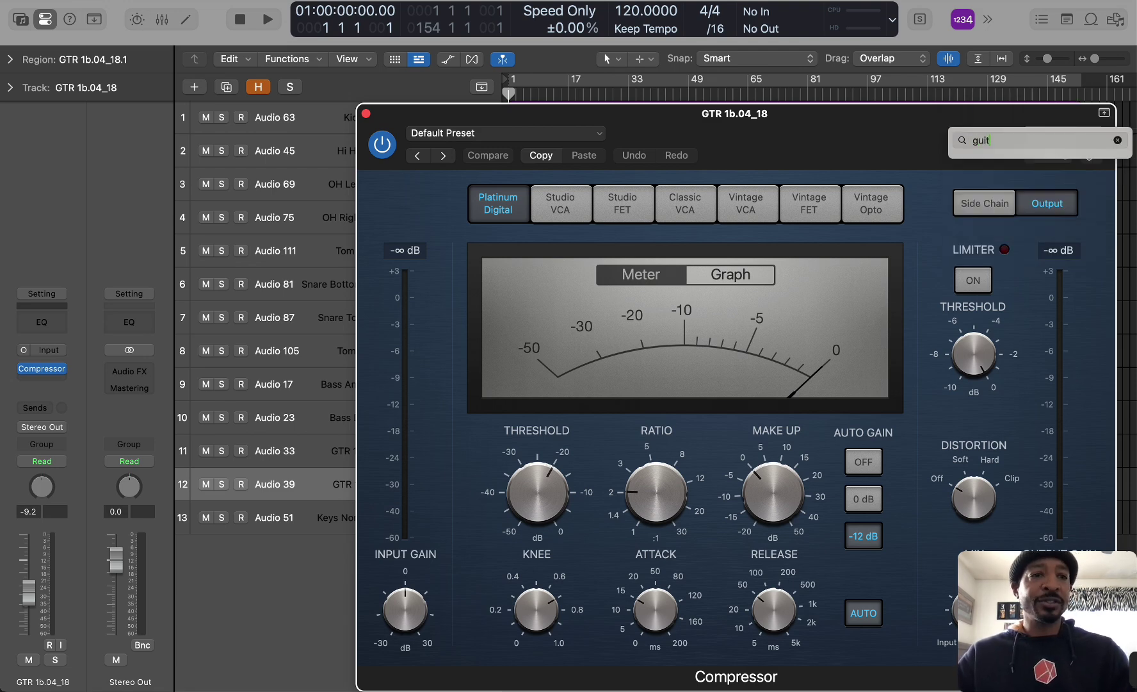
pyautogui.press('BackSpace')
pyautogui.press('BackSpace')
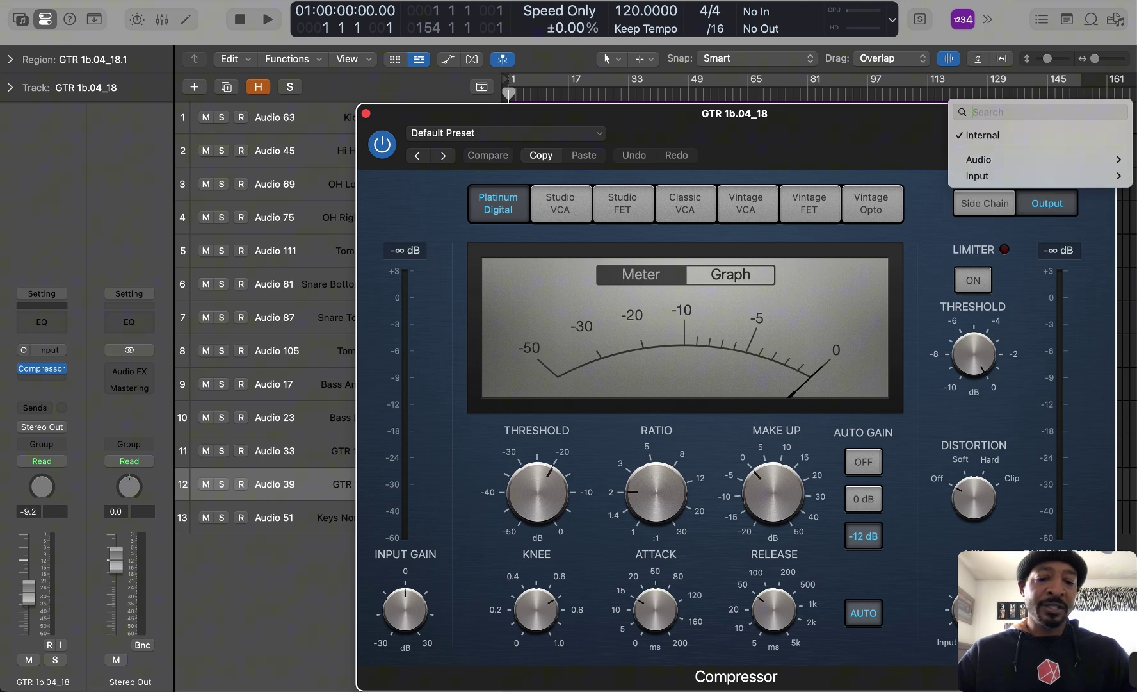
pyautogui.write('nor')
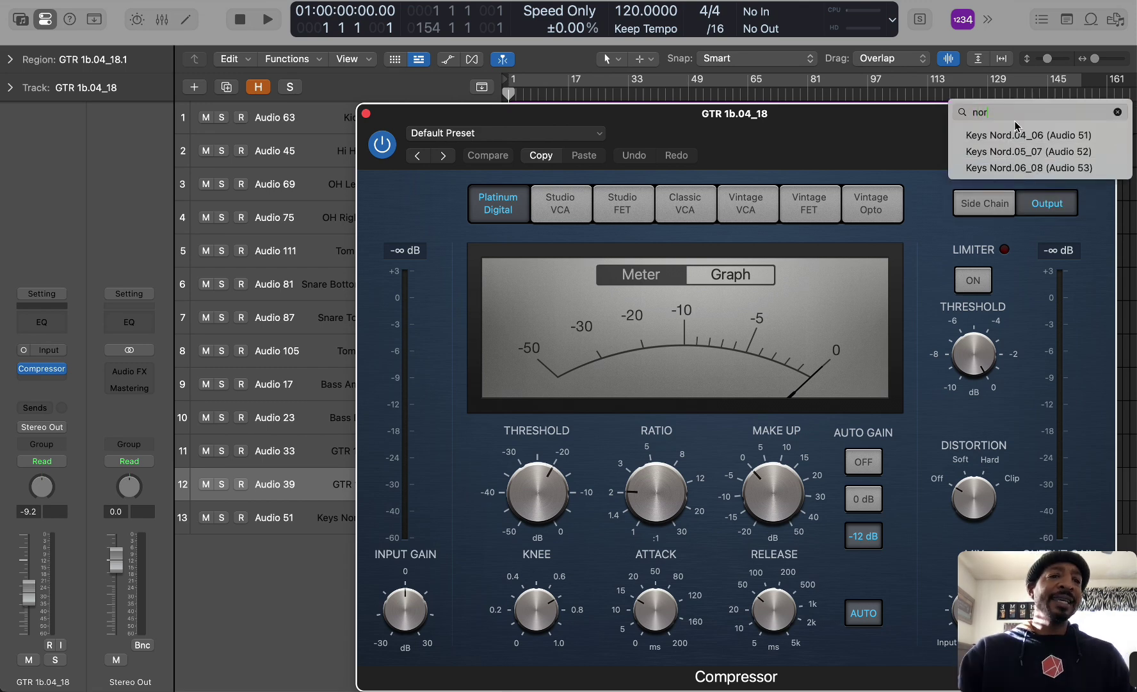
pyautogui.press('BackSpace')
pyautogui.press('BackSpace')
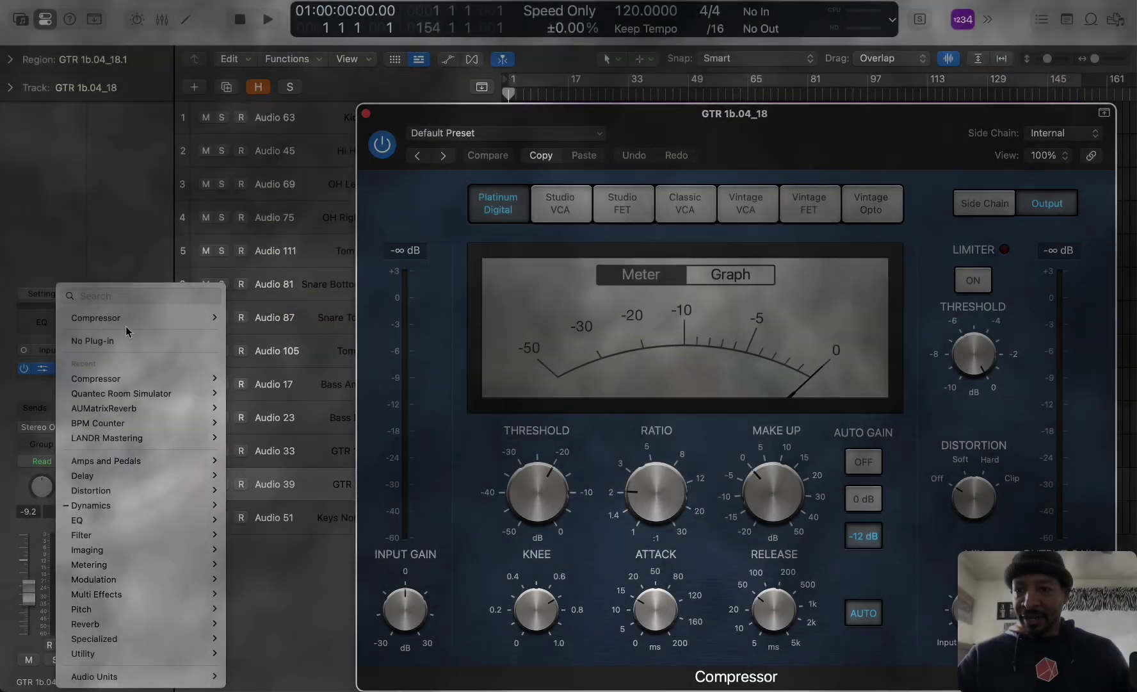
# Replace the Compressor with Quantec Room Simulator (Mono->Stereo), found by searching 'rever'
pyautogui.write('rev')
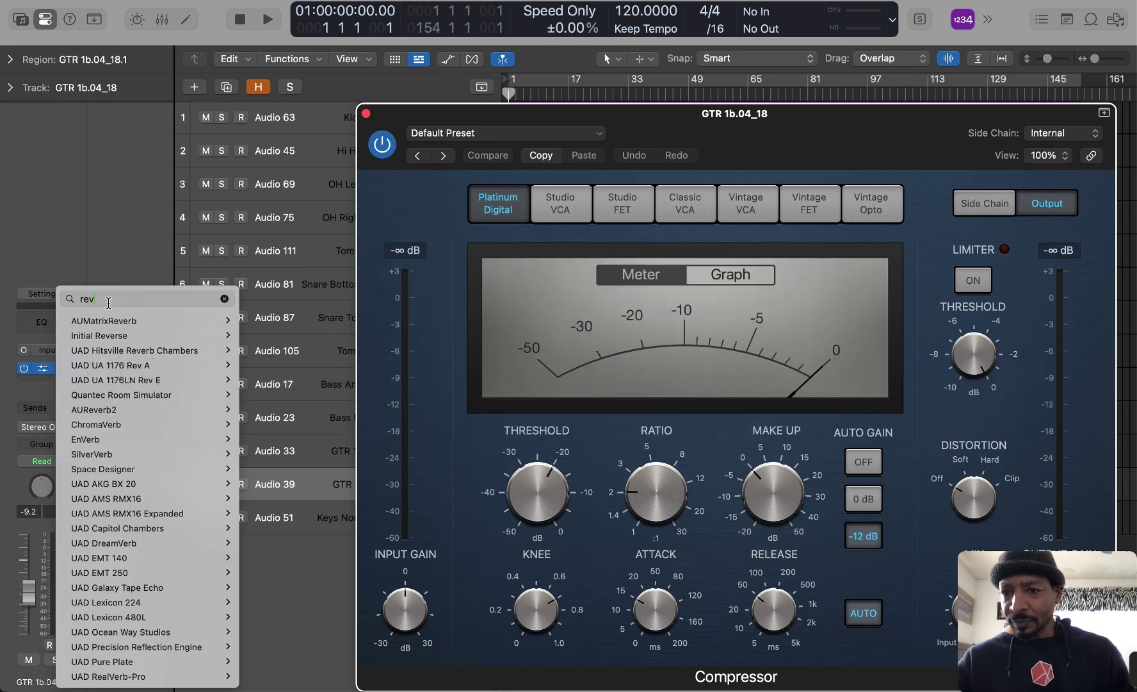
pyautogui.press('Escape')
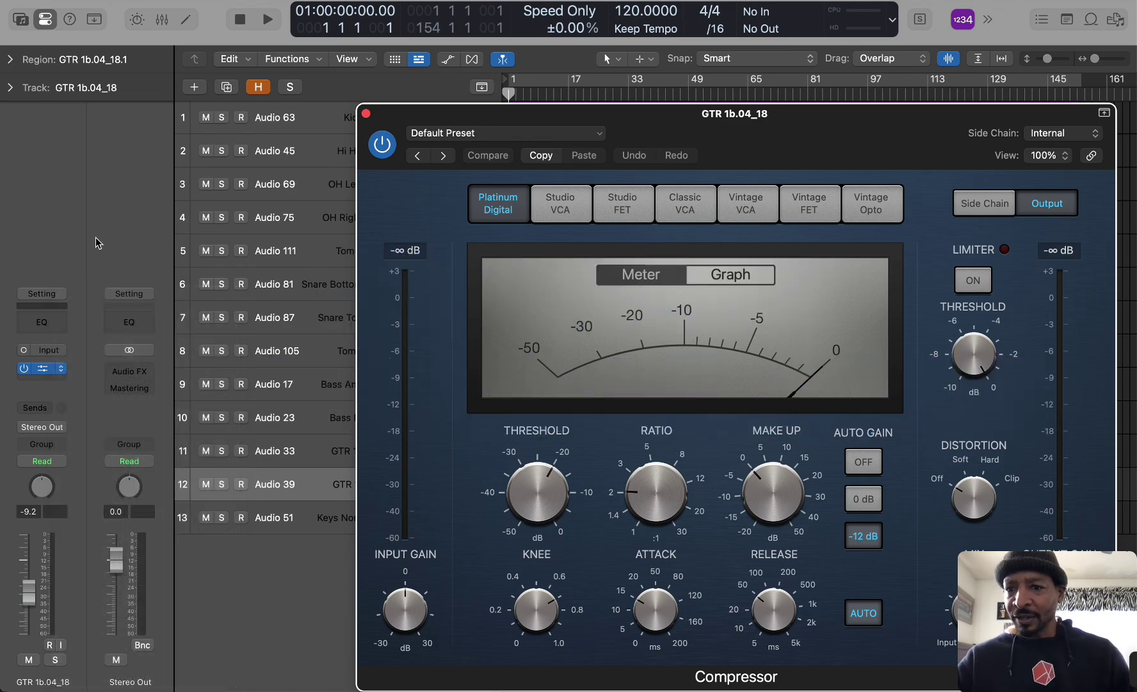
pyautogui.click(62, 370)
pyautogui.write('r')
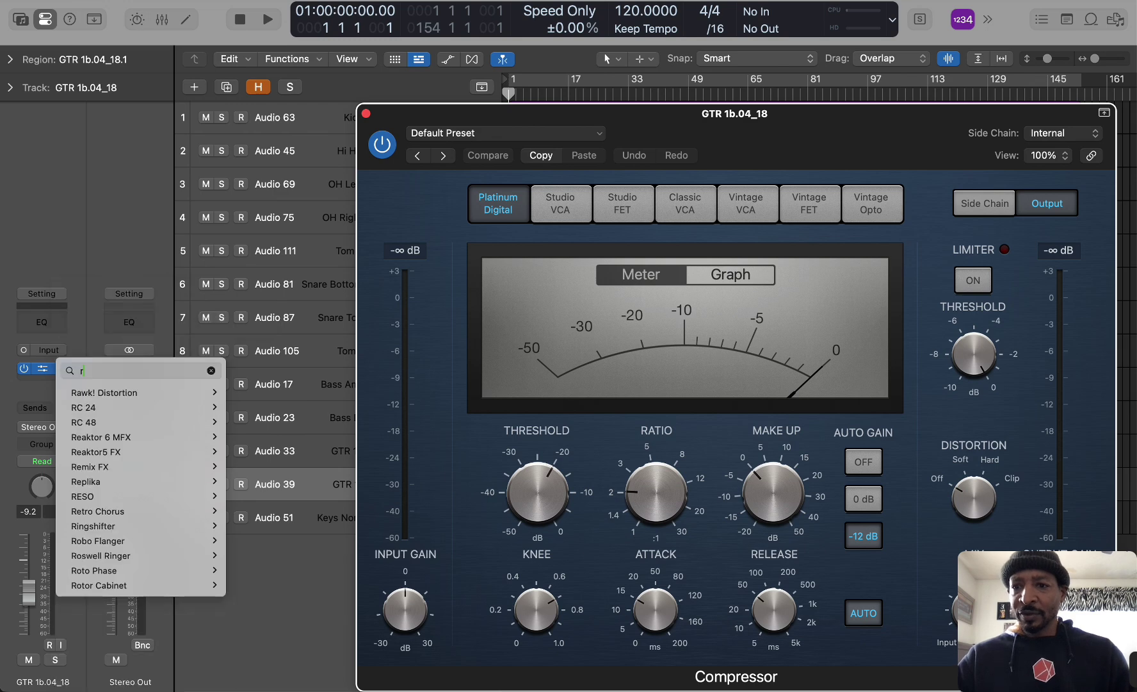
pyautogui.write('ever')
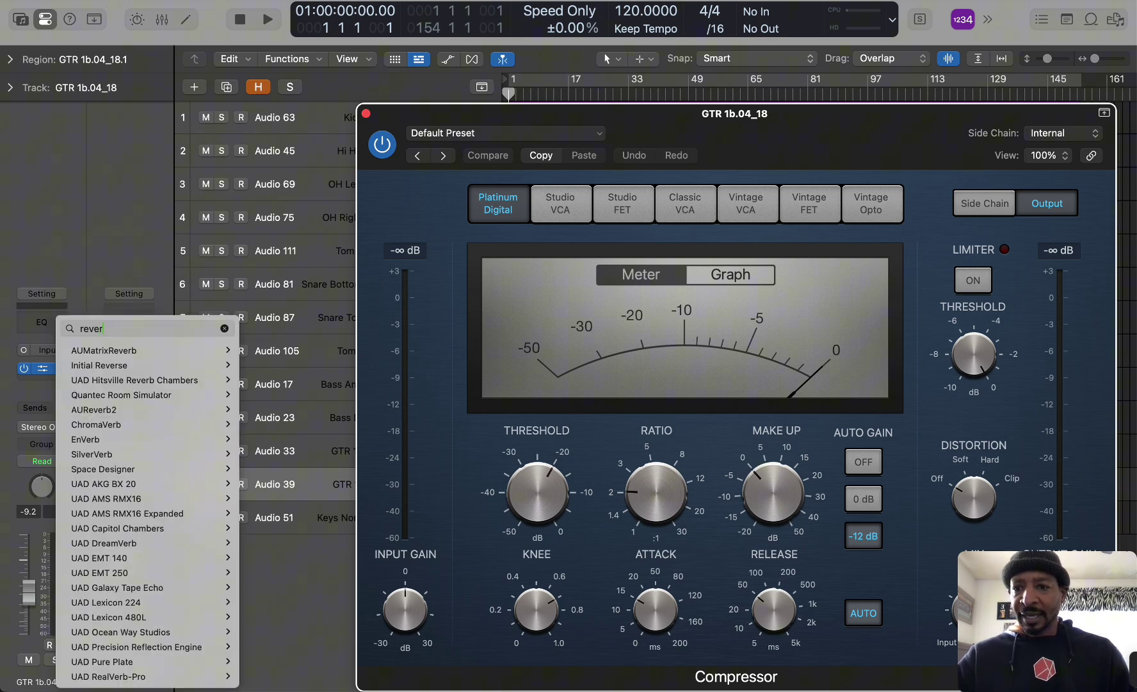
pyautogui.moveTo(156, 396)
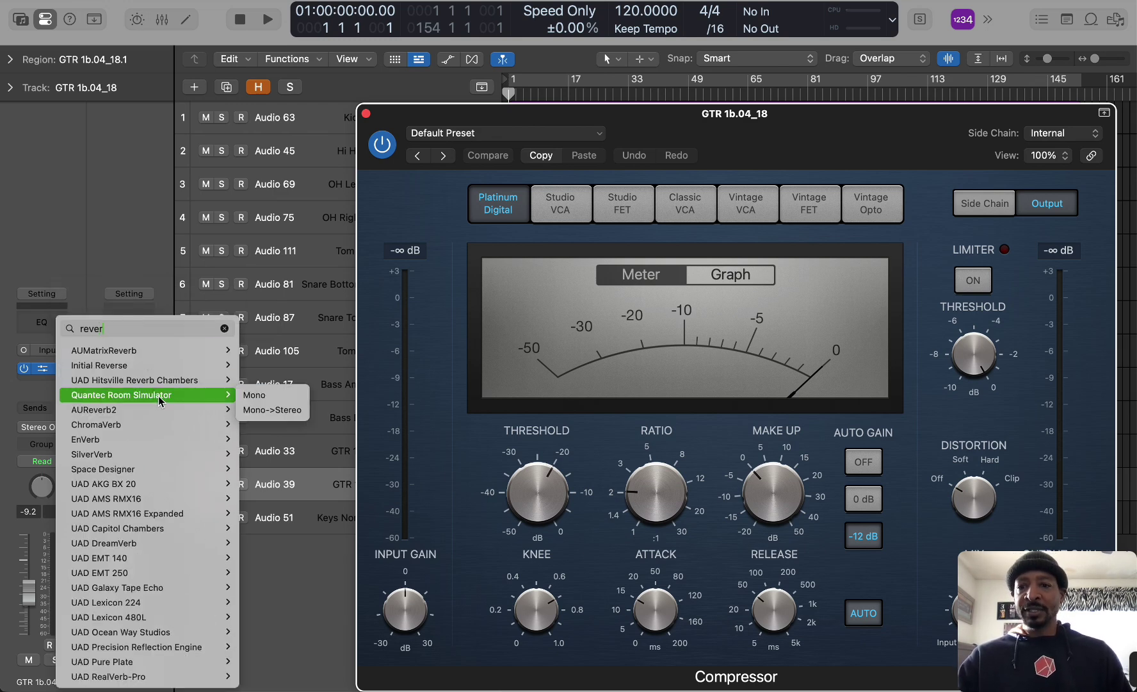
pyautogui.click(271, 410)
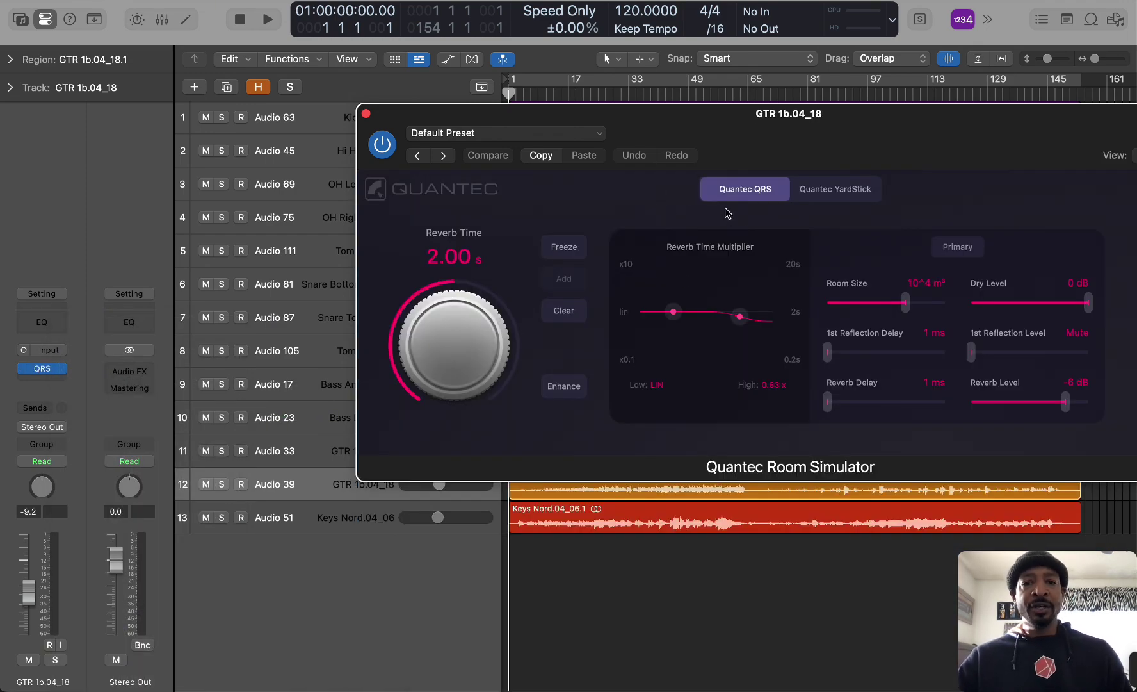
# Set the reverb time to 2.50 s and move the reverb window down
pyautogui.moveTo(726, 122); pyautogui.dragTo(519, 120)
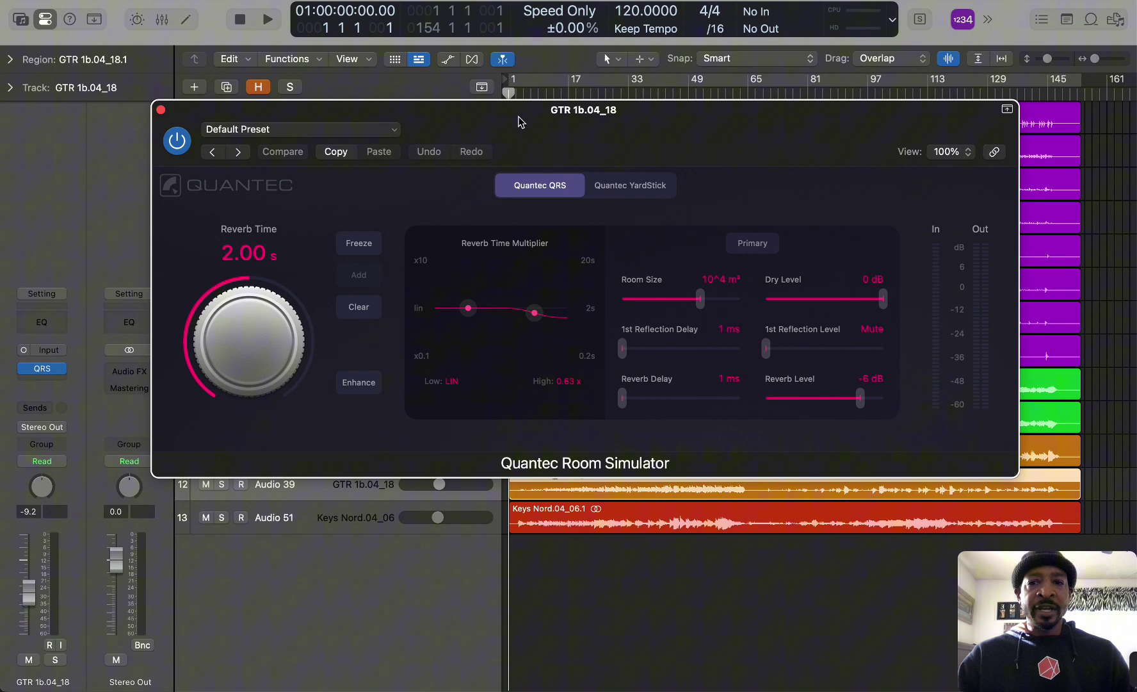
pyautogui.moveTo(266, 353)
pyautogui.mouseDown()
pyautogui.moveTo(266, 305)
pyautogui.moveTo(262, 330)
pyautogui.mouseUp()
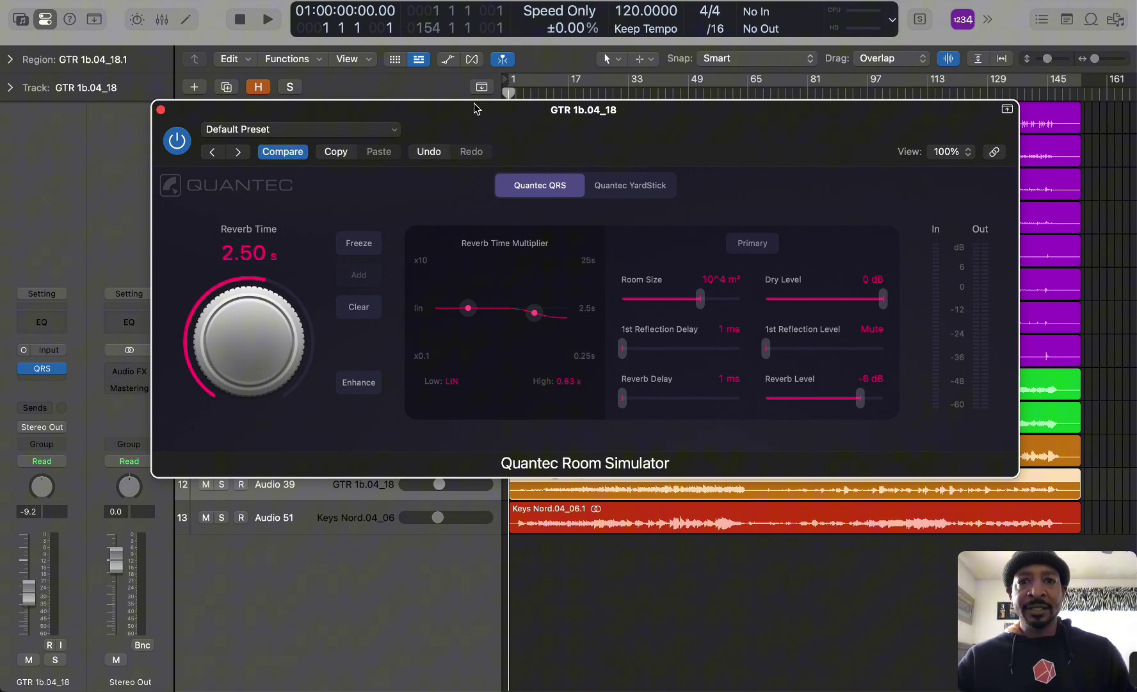
pyautogui.moveTo(475, 108); pyautogui.dragTo(520, 432)
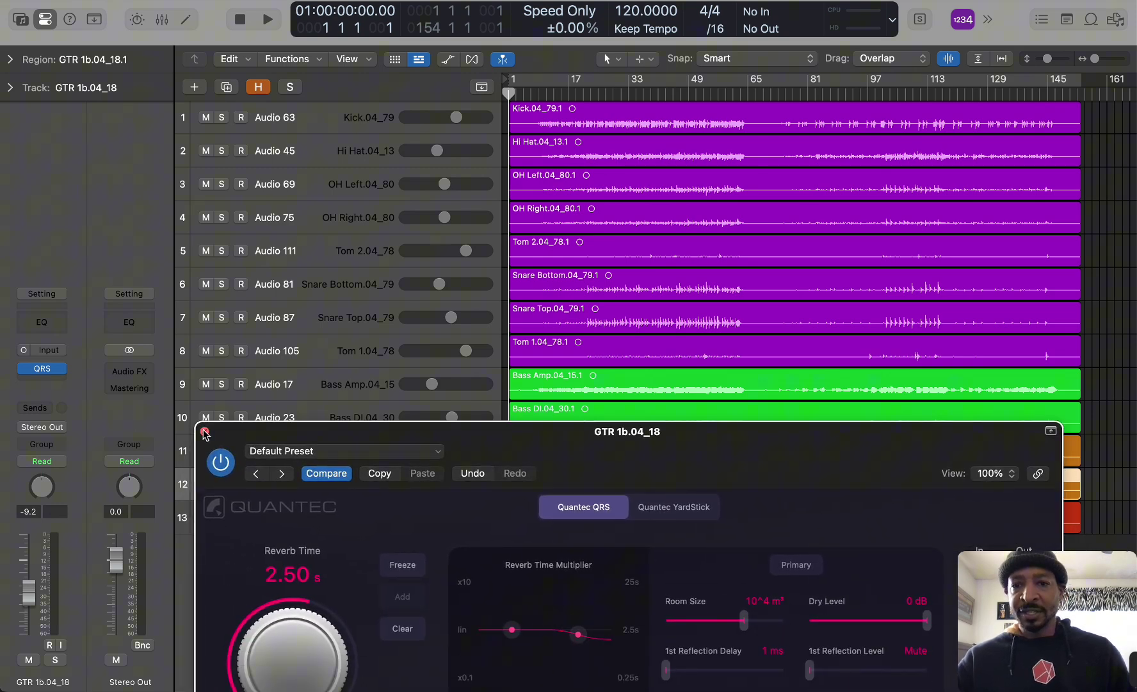
# Close the reverb window, turn on cycle playback, and solo the Snare Bottom track
pyautogui.click(205, 433)
pyautogui.click(345, 326)
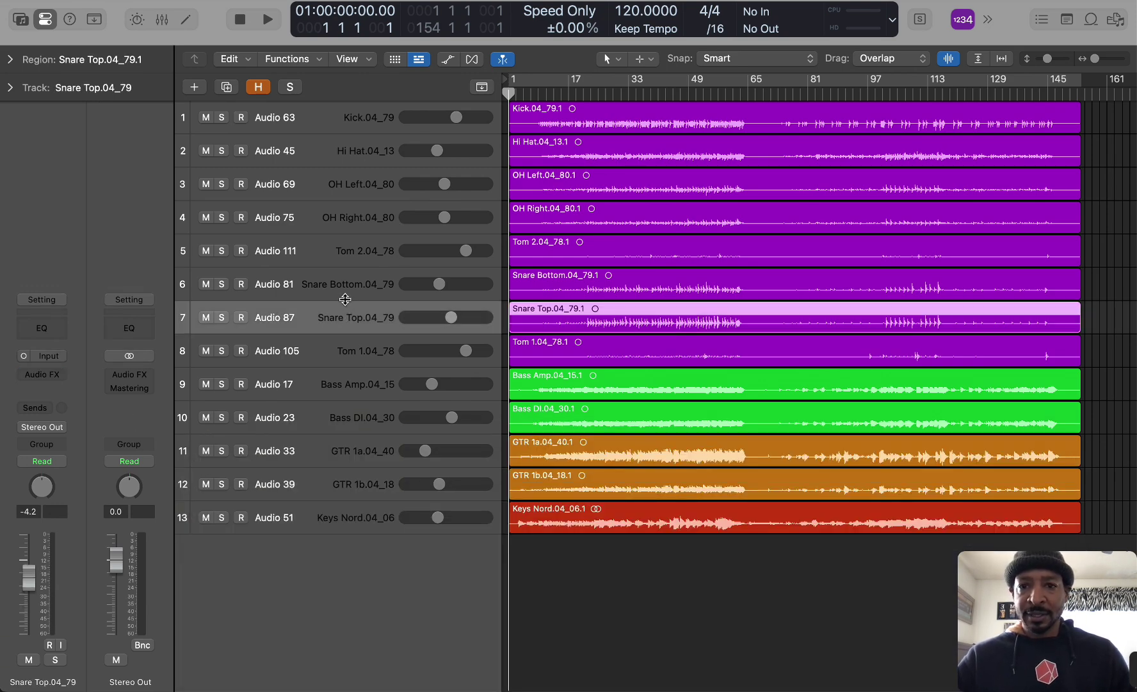
pyautogui.click(344, 288)
pyautogui.click(605, 86)
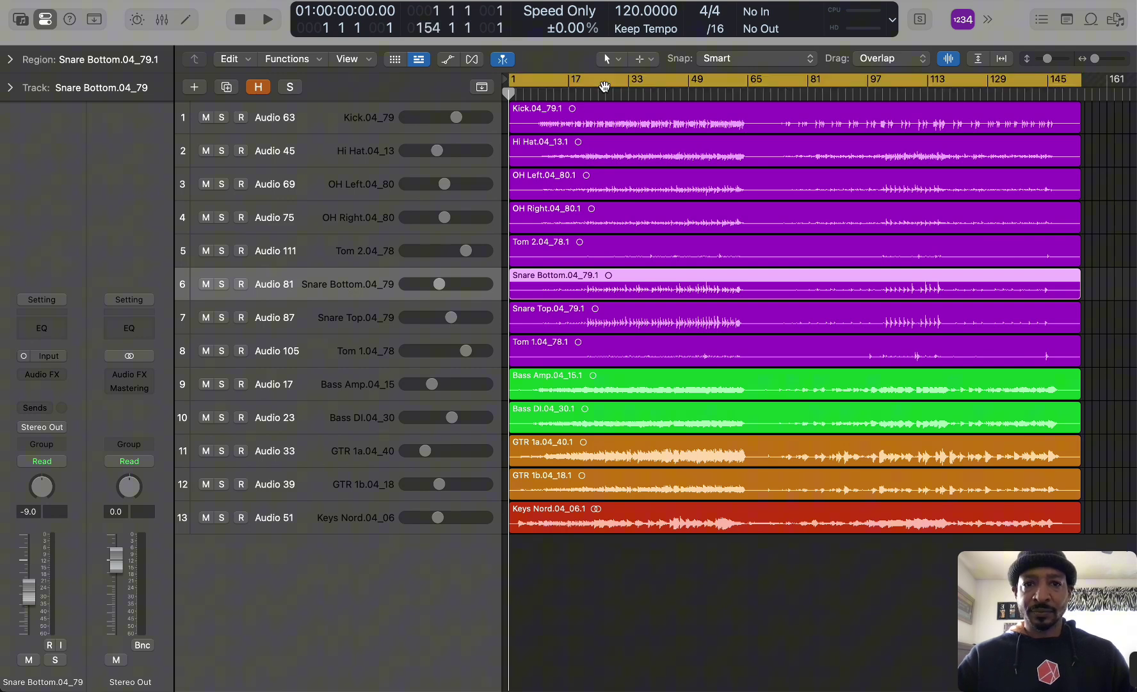
pyautogui.click(229, 286)
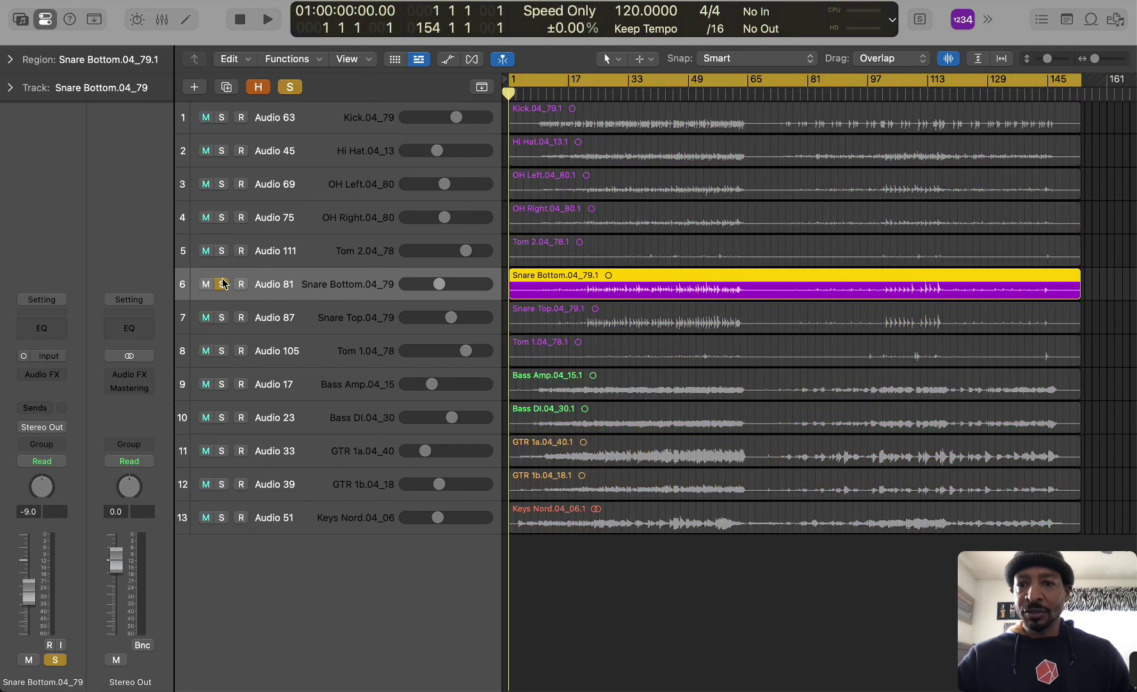
# Insert Quantec Room Simulator (Mono->Stereo) on Snare Bottom via a 'rever' search
pyautogui.click(52, 377)
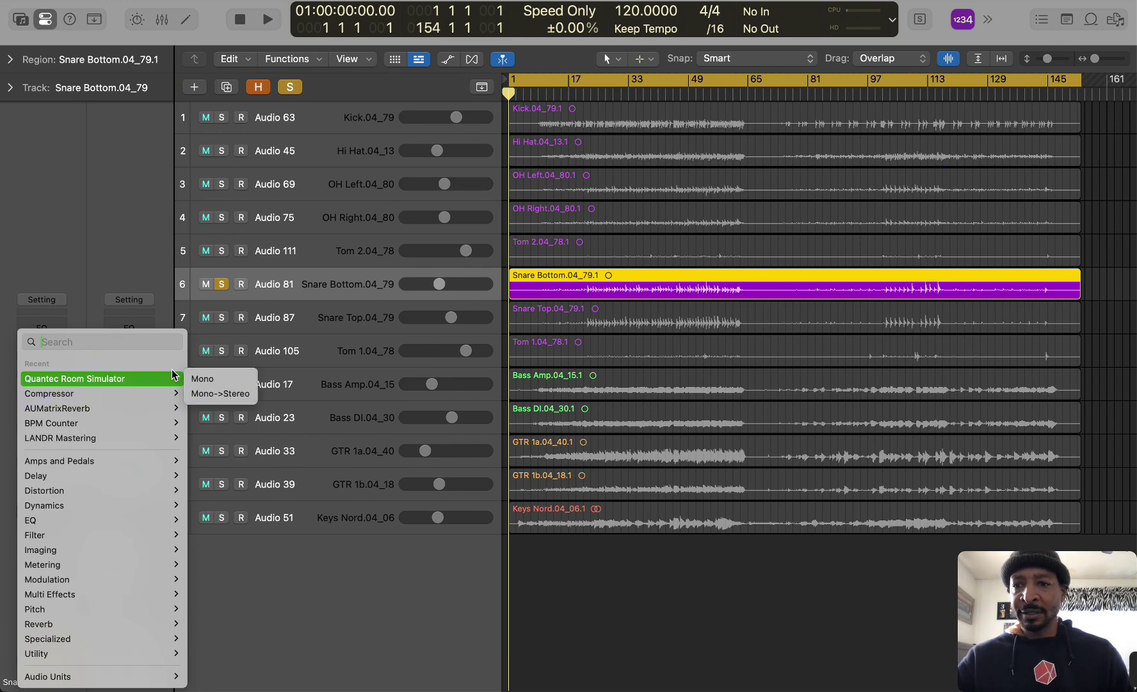
pyautogui.write('rever')
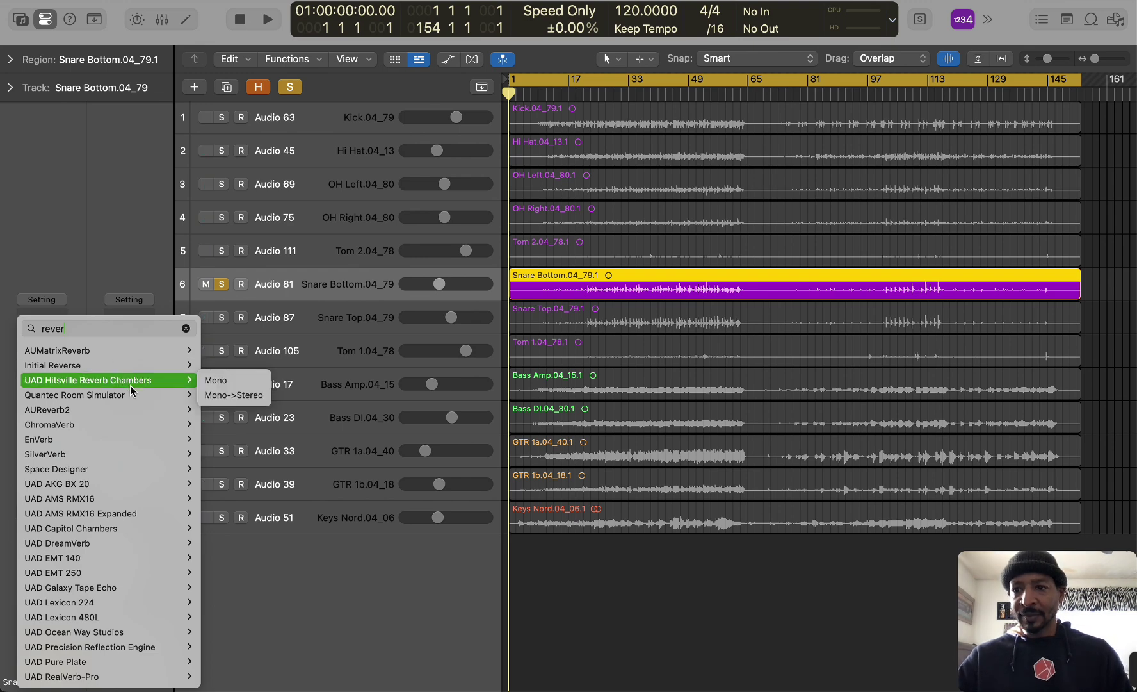
pyautogui.click(235, 410)
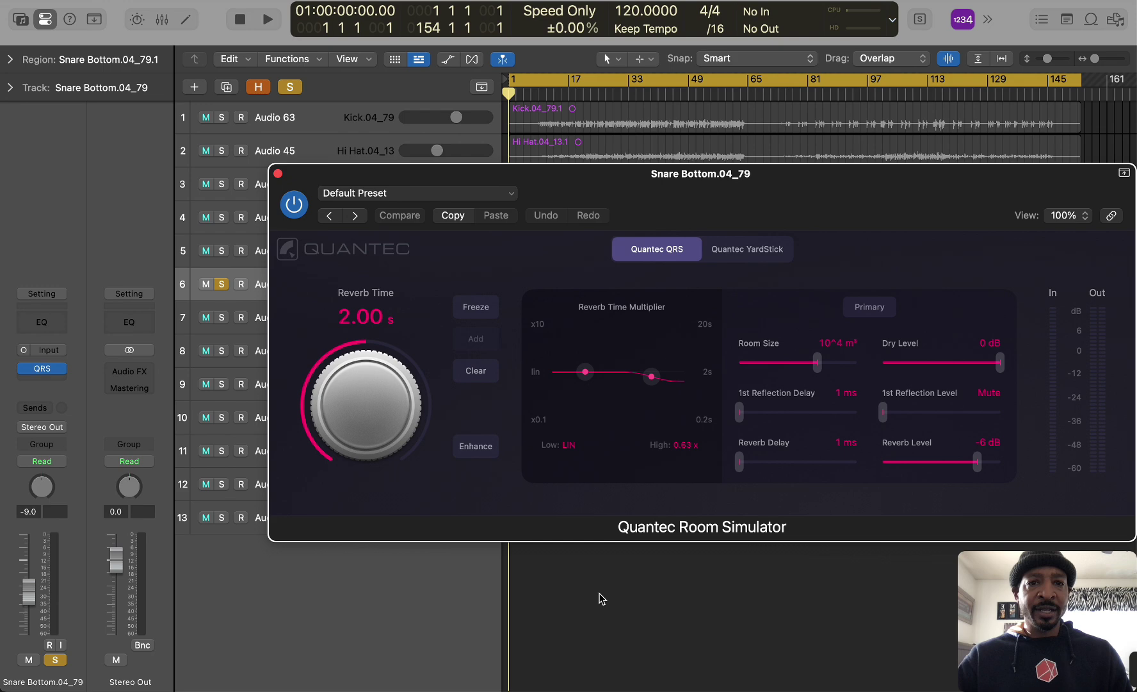
# Play from around bar 30 while trying reverb times of 16 s and about 7 s
pyautogui.click(618, 93)
pyautogui.press('space')
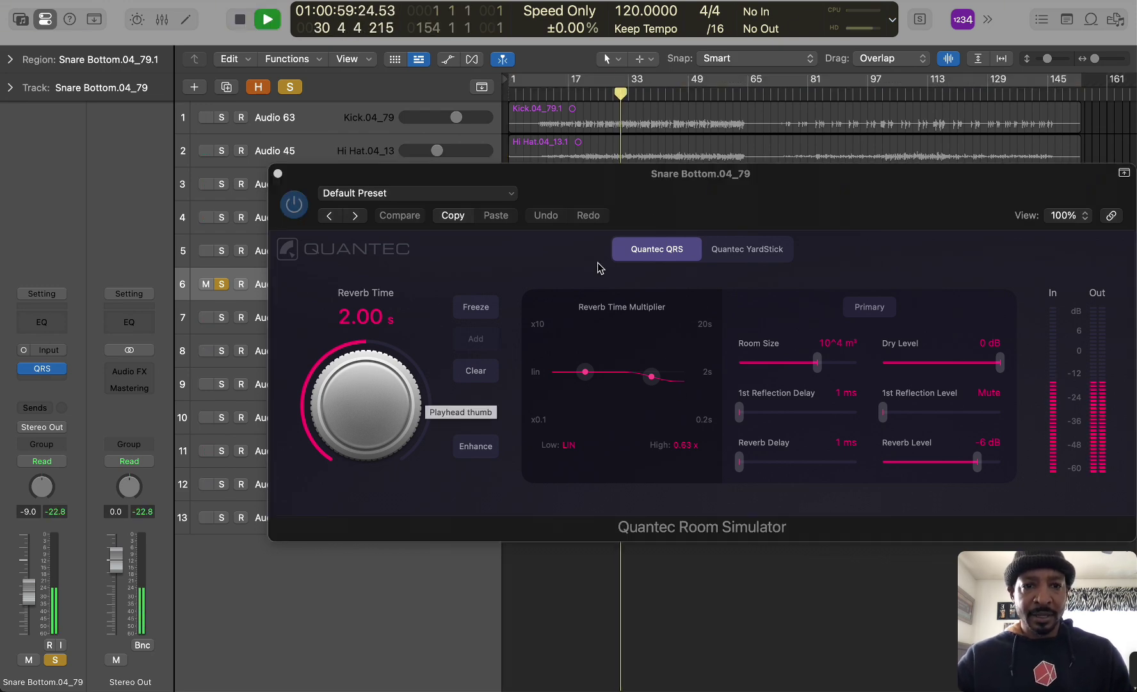
pyautogui.moveTo(369, 385); pyautogui.dragTo(393, 297)
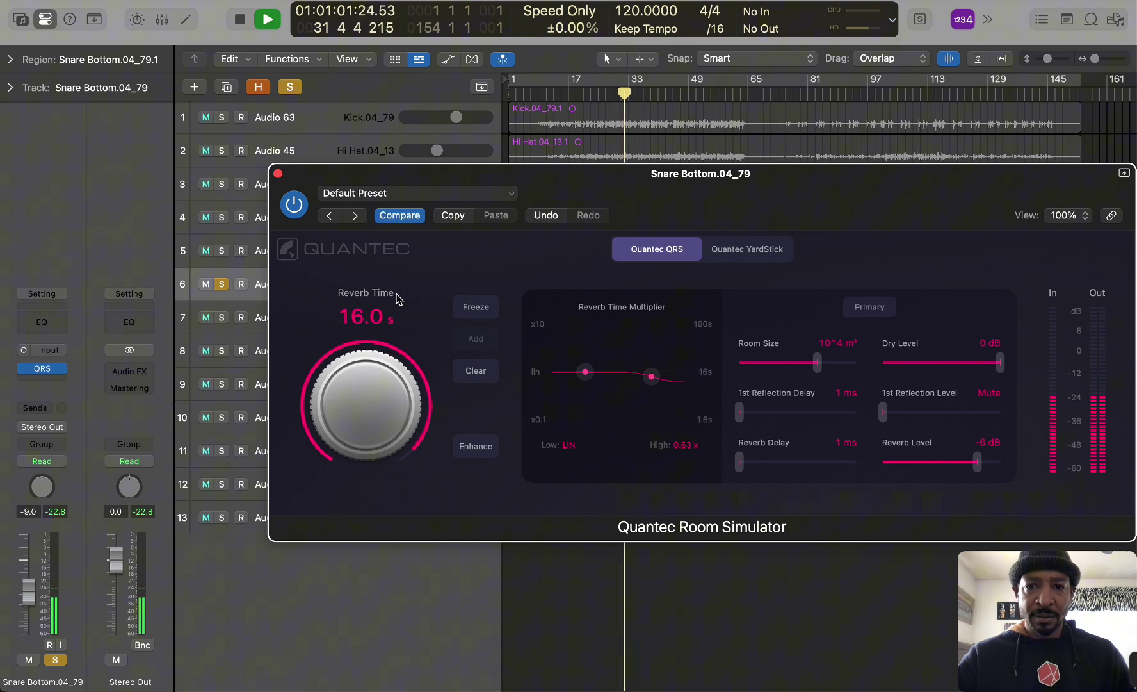
pyautogui.moveTo(348, 379); pyautogui.dragTo(349, 441)
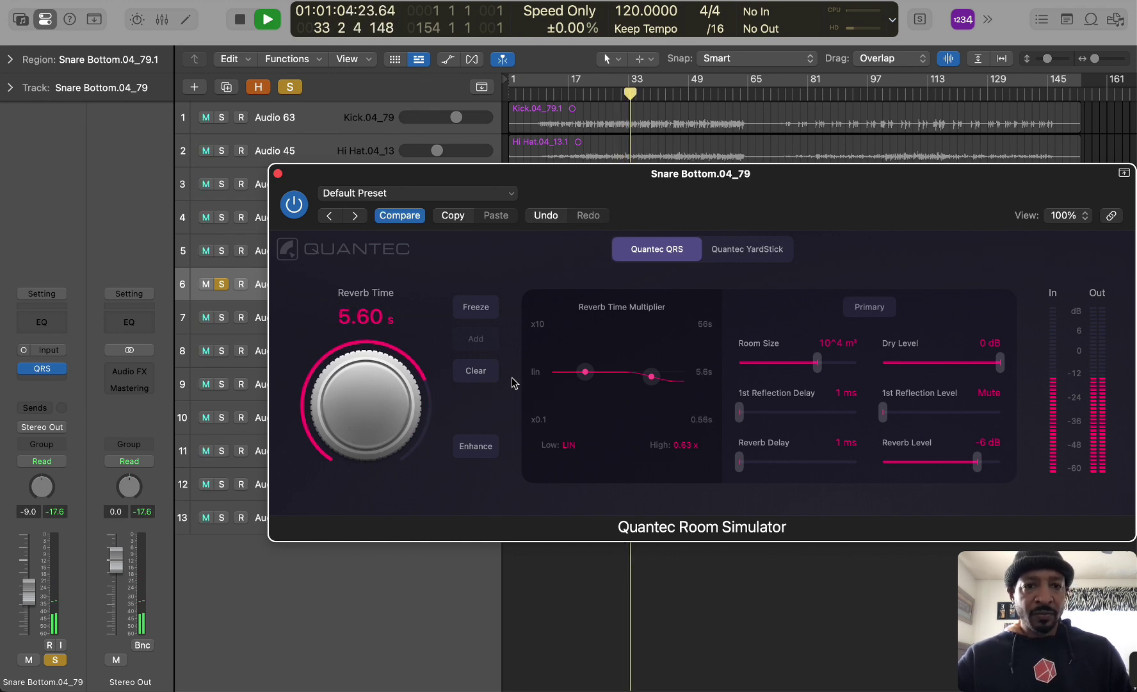
# In YardStick mode, set high multiplier to 0.10 x and reverb time 5.00 s, then stop playback
pyautogui.click(735, 255)
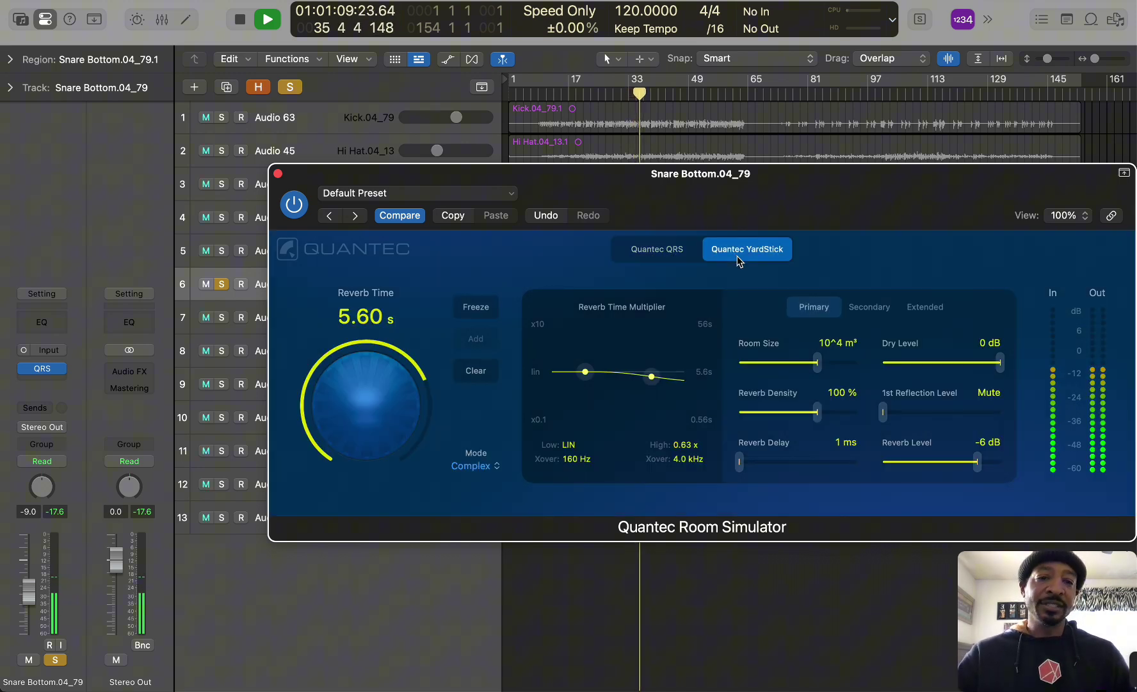
pyautogui.moveTo(1000, 362); pyautogui.dragTo(902, 371)
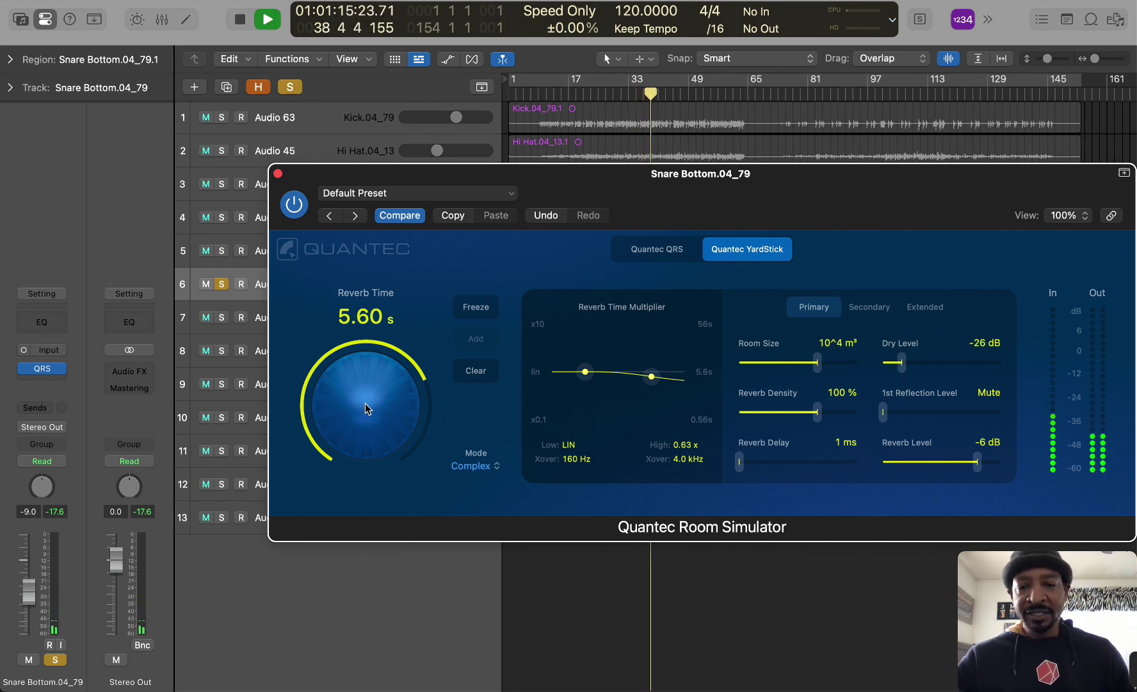
pyautogui.moveTo(365, 403); pyautogui.dragTo(358, 461)
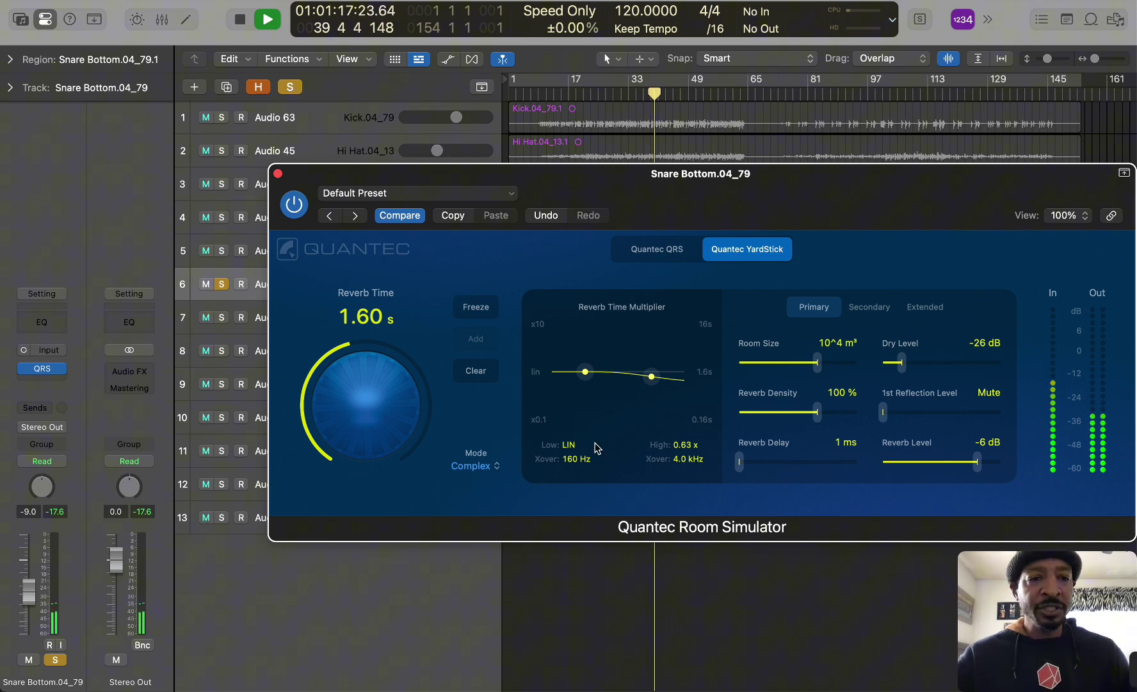
pyautogui.moveTo(911, 367); pyautogui.dragTo(1007, 370)
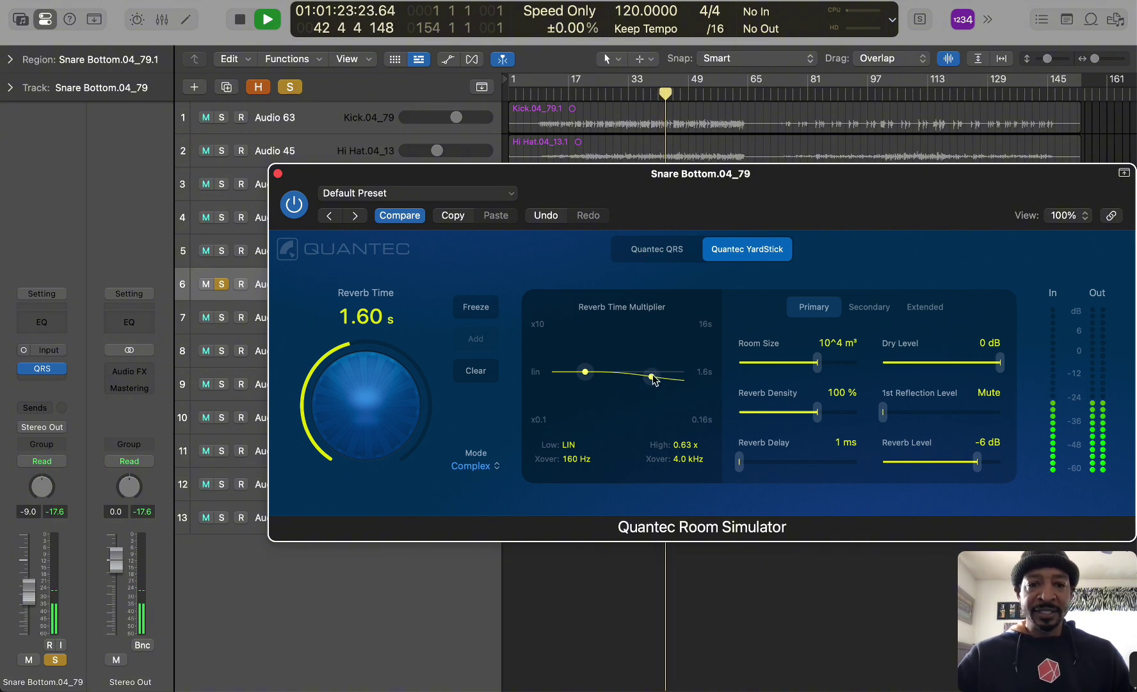
pyautogui.moveTo(652, 377)
pyautogui.mouseDown()
pyautogui.moveTo(652, 353)
pyautogui.moveTo(648, 399)
pyautogui.mouseUp()
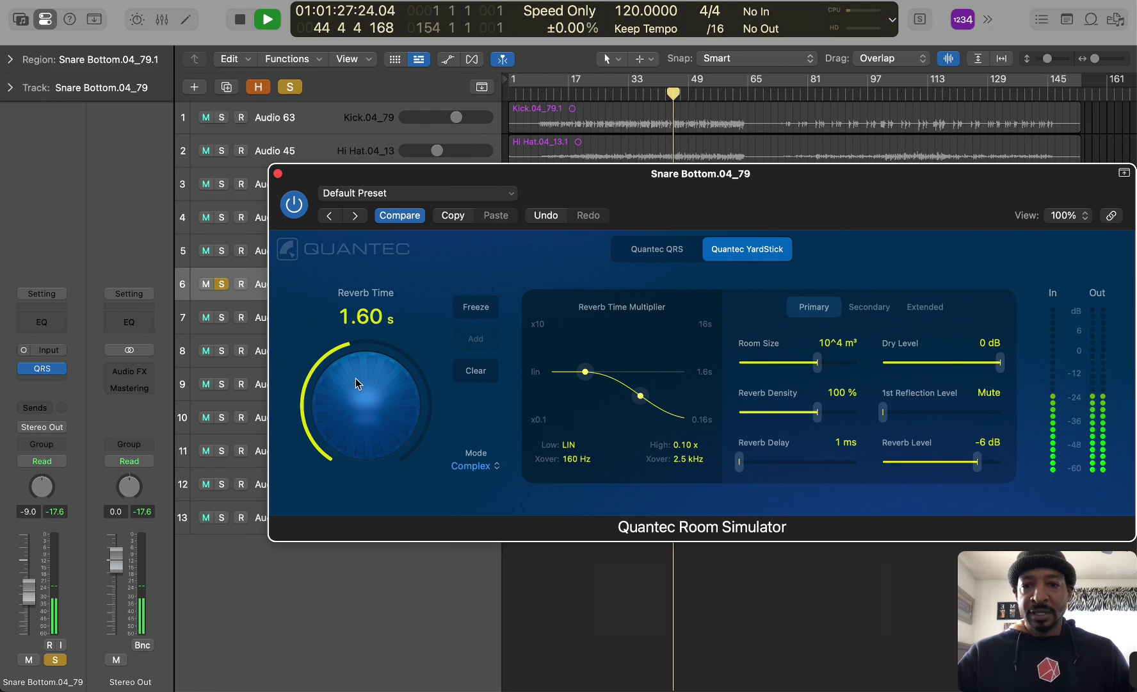
pyautogui.moveTo(356, 378); pyautogui.dragTo(353, 336)
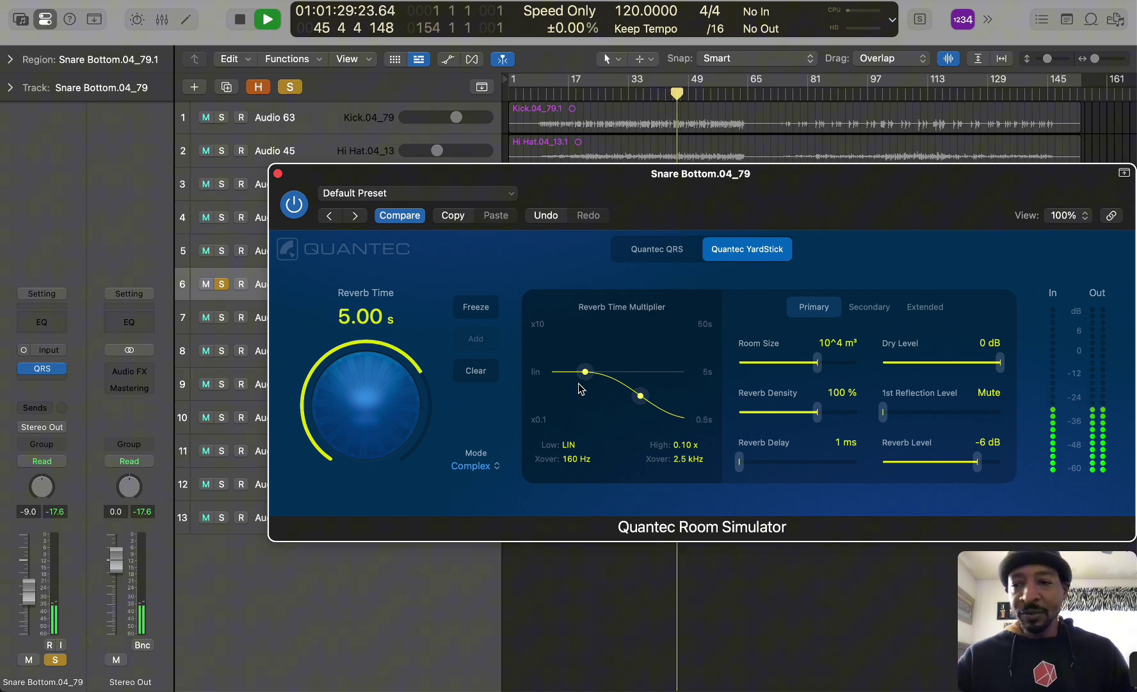
pyautogui.press('space')
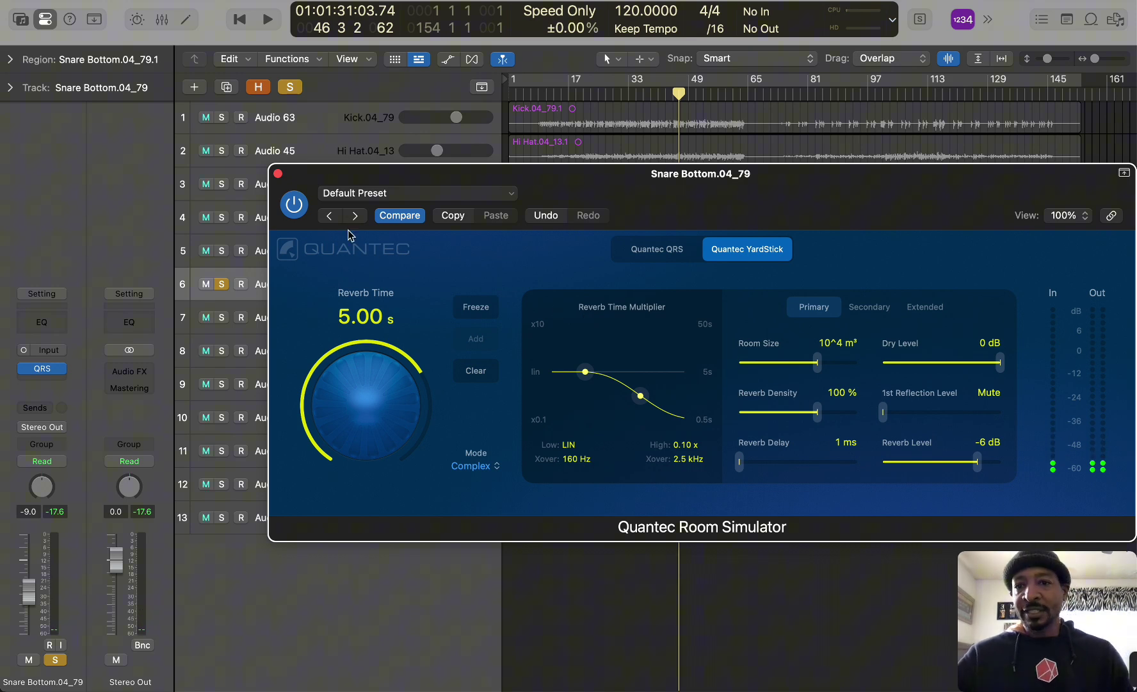
# Close the Quantec window, unsolo Snare Bottom, and rewind the playhead to the project start
pyautogui.click(277, 174)
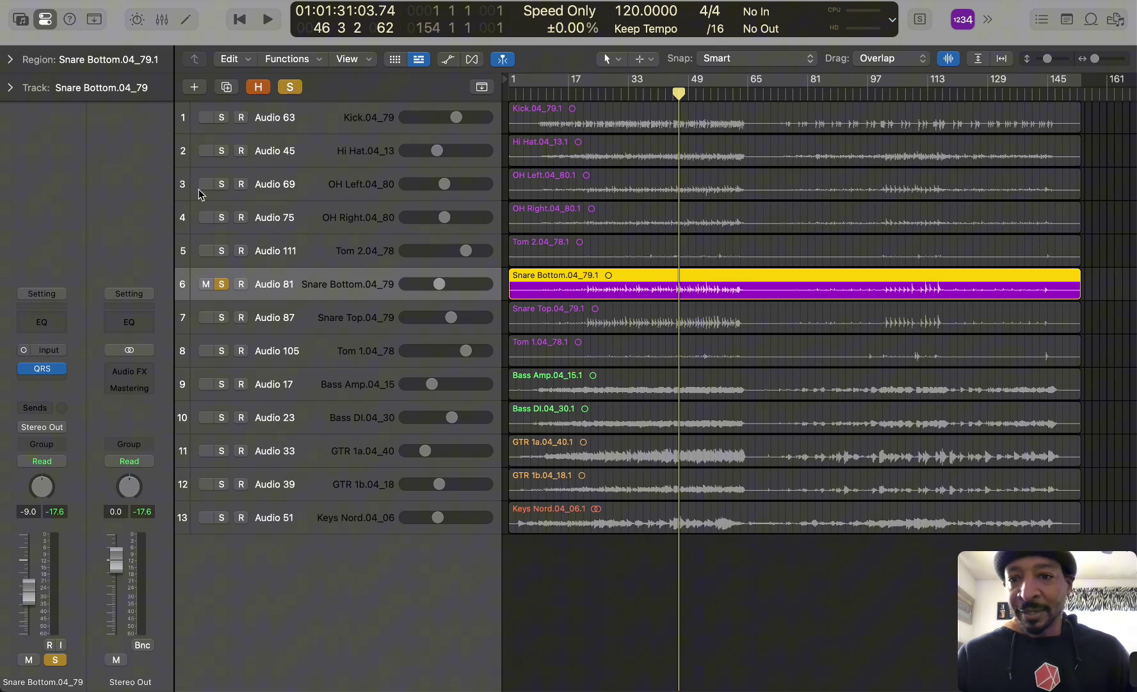
pyautogui.click(221, 285)
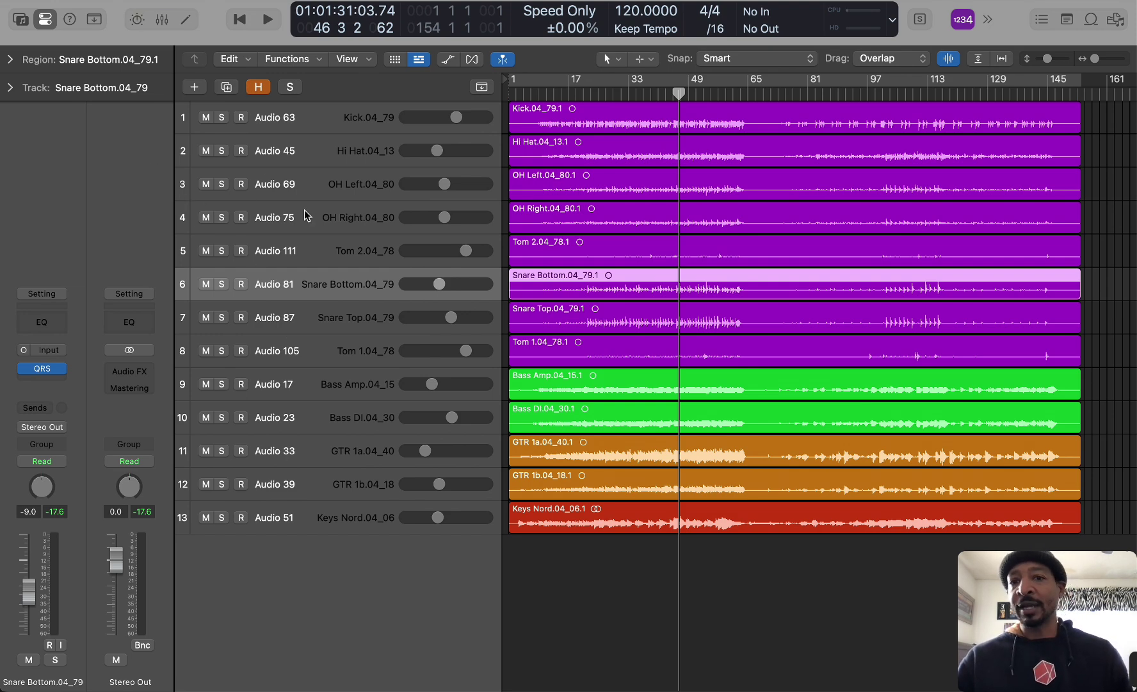
pyautogui.click(579, 562)
pyautogui.press('Return')
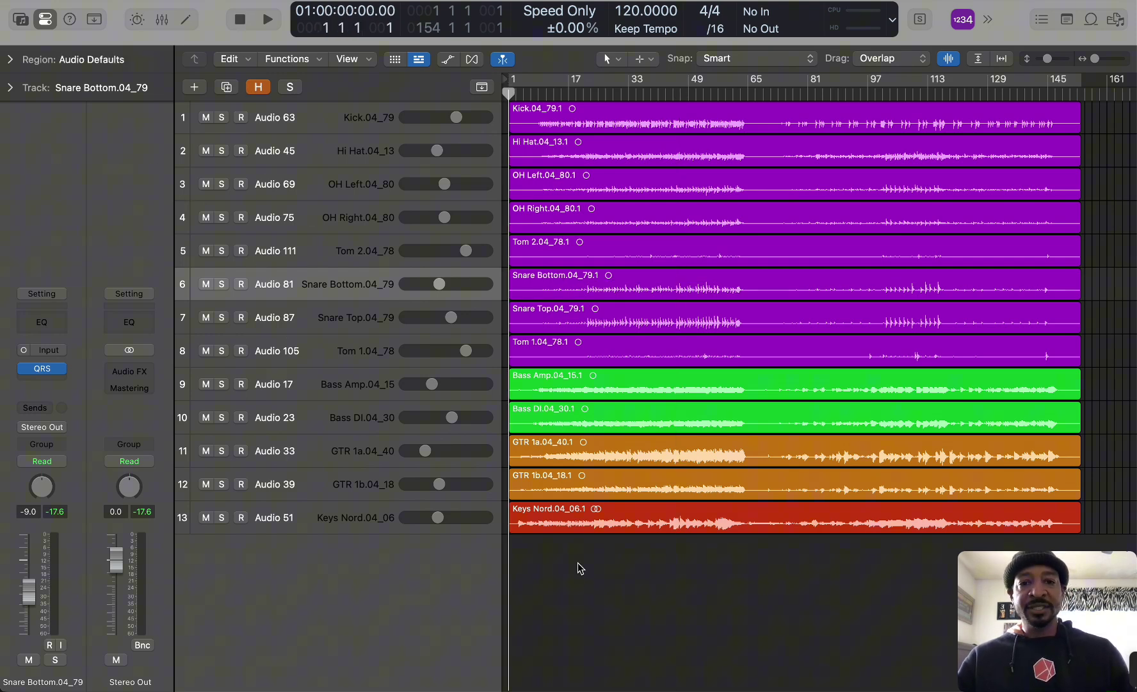
# Choose File > Share > Song to Voice Memos for "End of Time (Space Recording)"
pyautogui.click(106, 0)
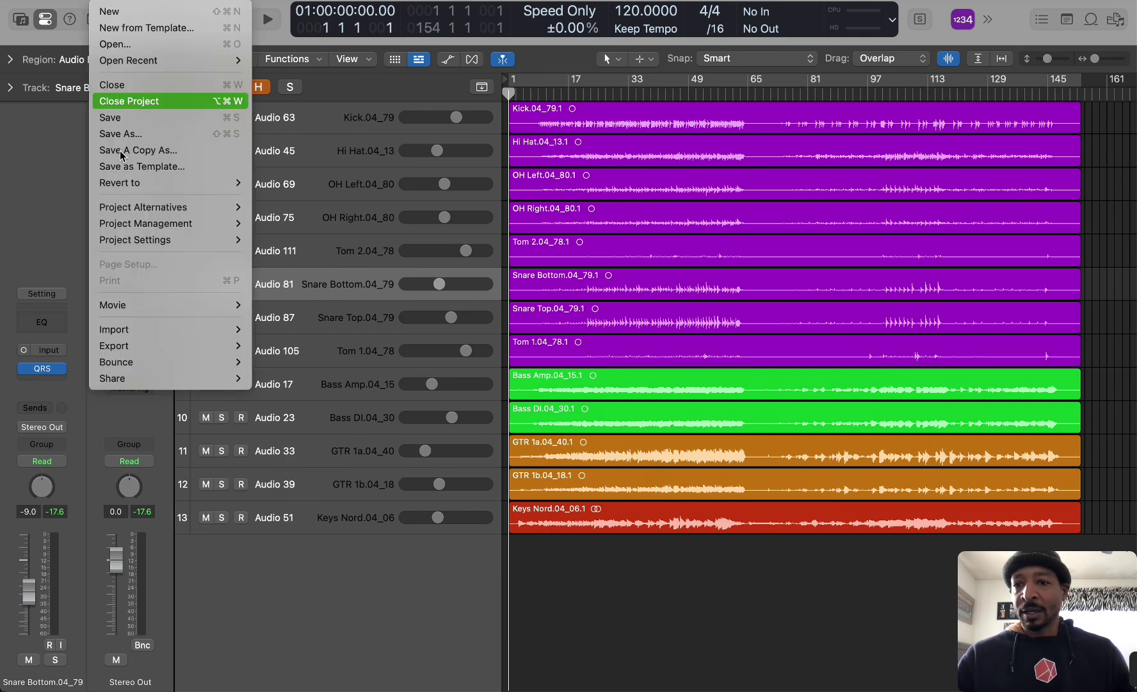
pyautogui.moveTo(147, 359)
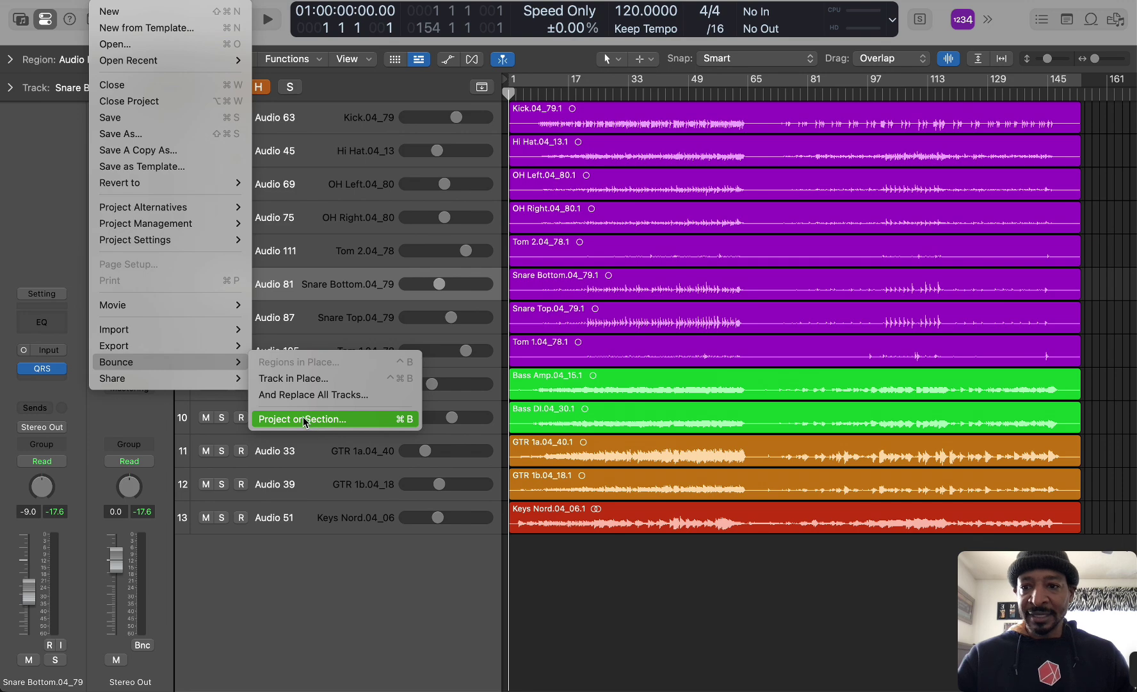
pyautogui.moveTo(206, 384)
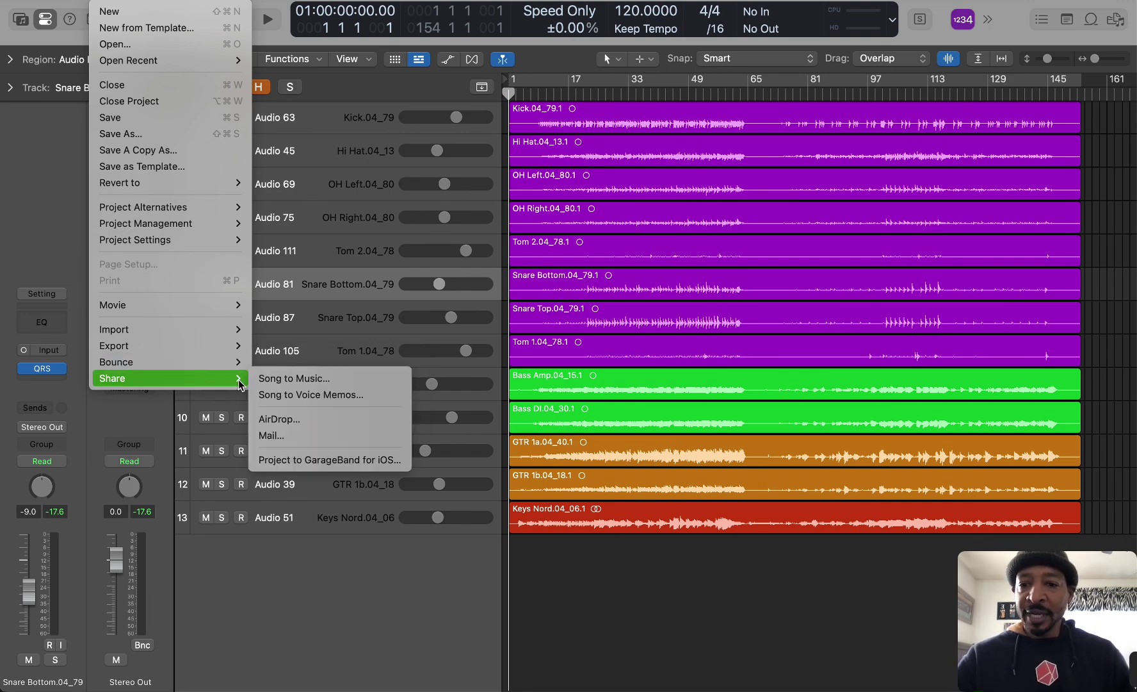
pyautogui.click(305, 395)
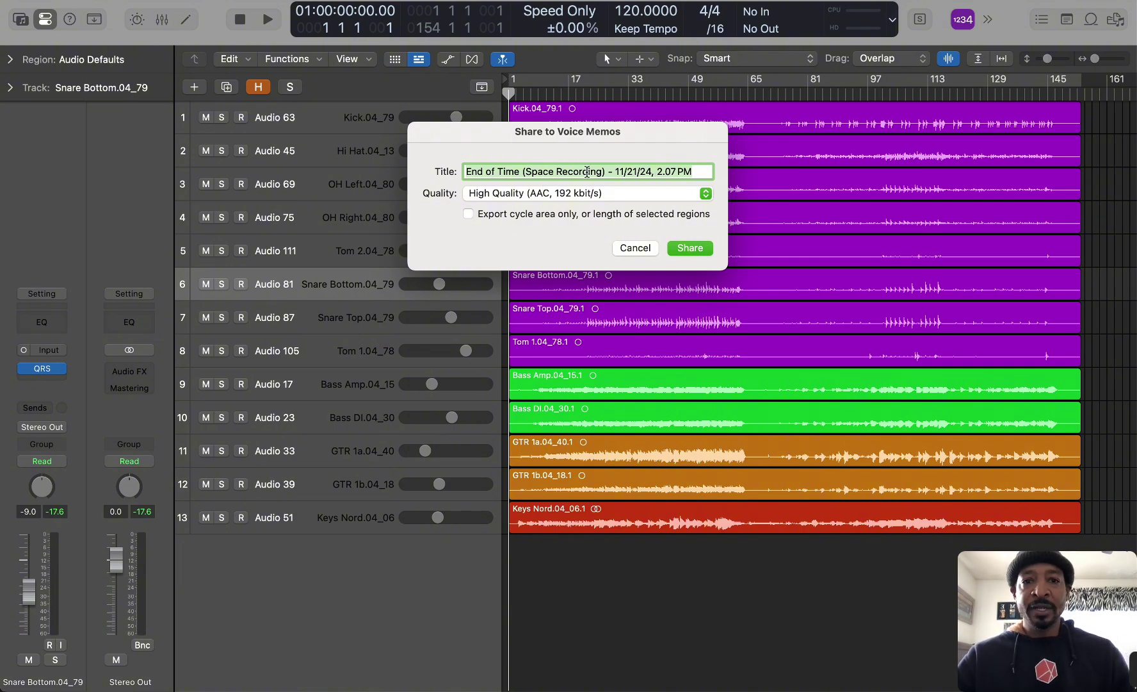
# Keep High Quality (AAC, 192 kbit/s) and share the song to Voice Memos
pyautogui.click(655, 192)
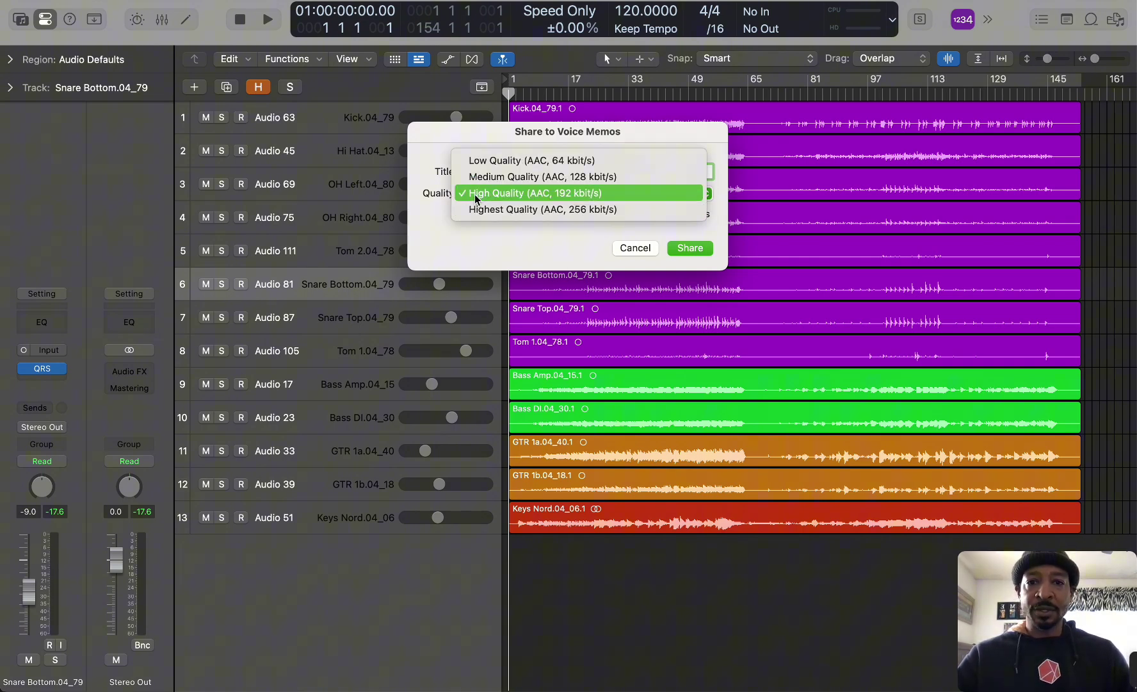
pyautogui.click(453, 234)
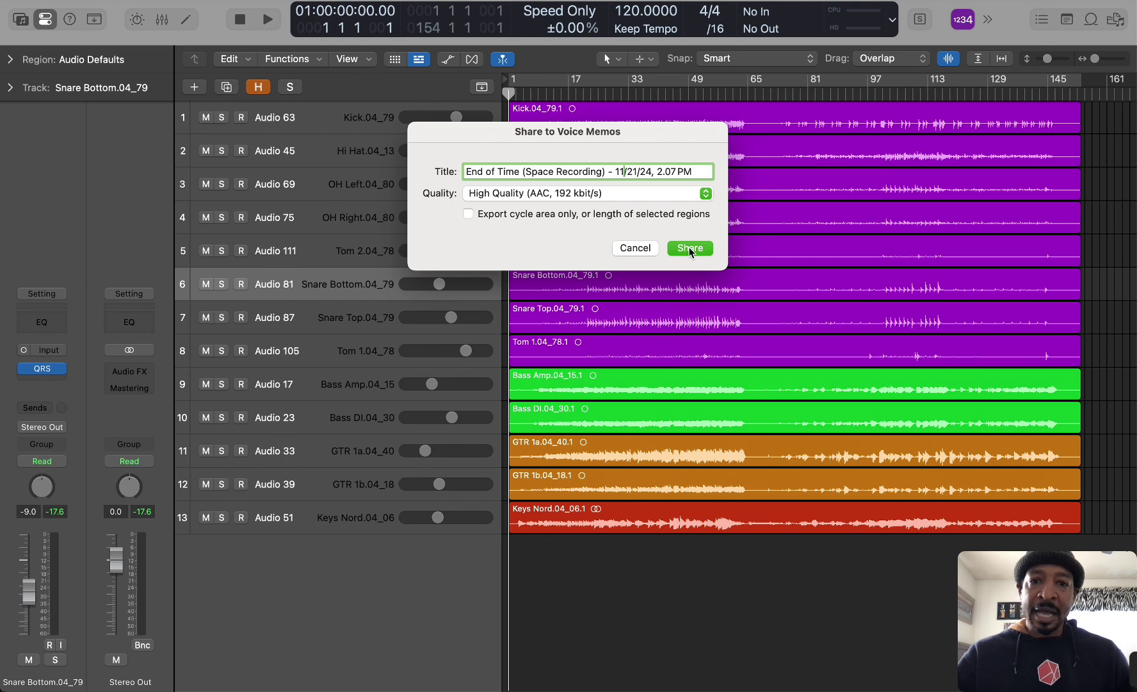
pyautogui.click(691, 249)
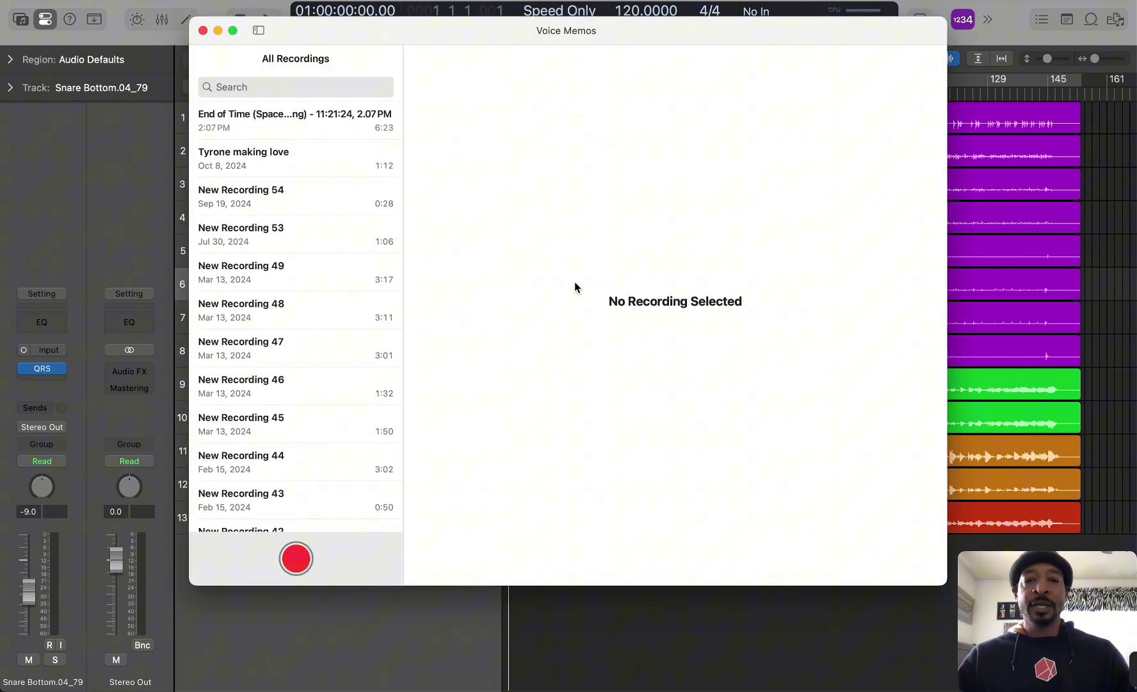
# Select the new 6:23 End of Time memo, then quit Voice Memos back to Logic Pro
pyautogui.press('Down')
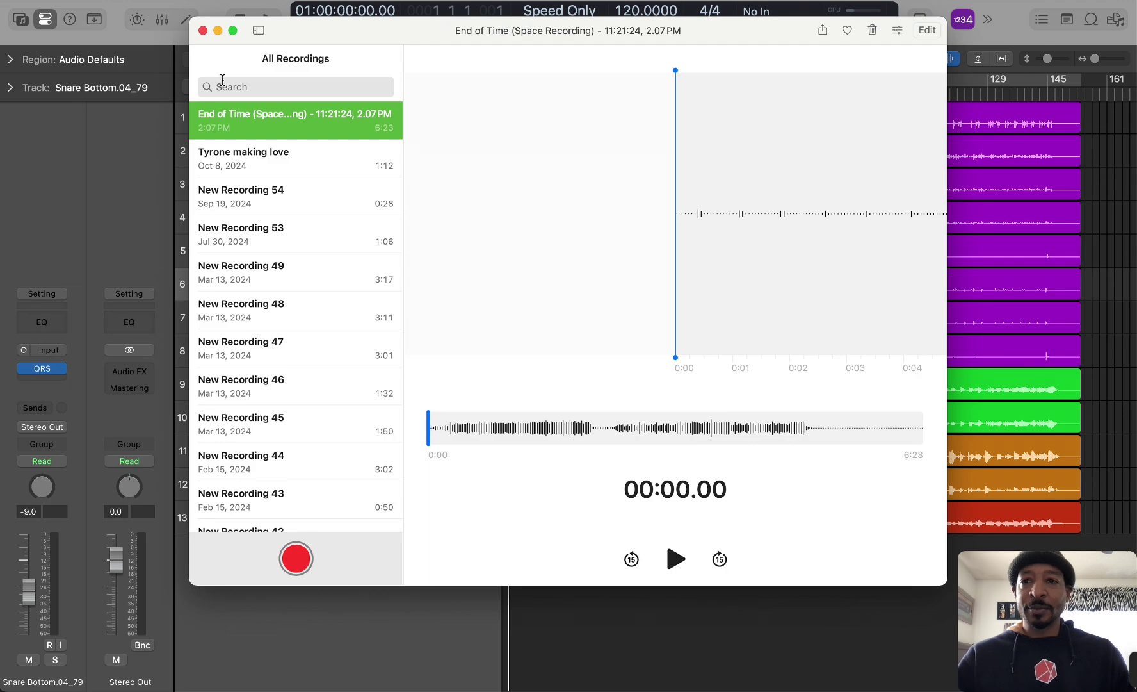
pyautogui.click(203, 30)
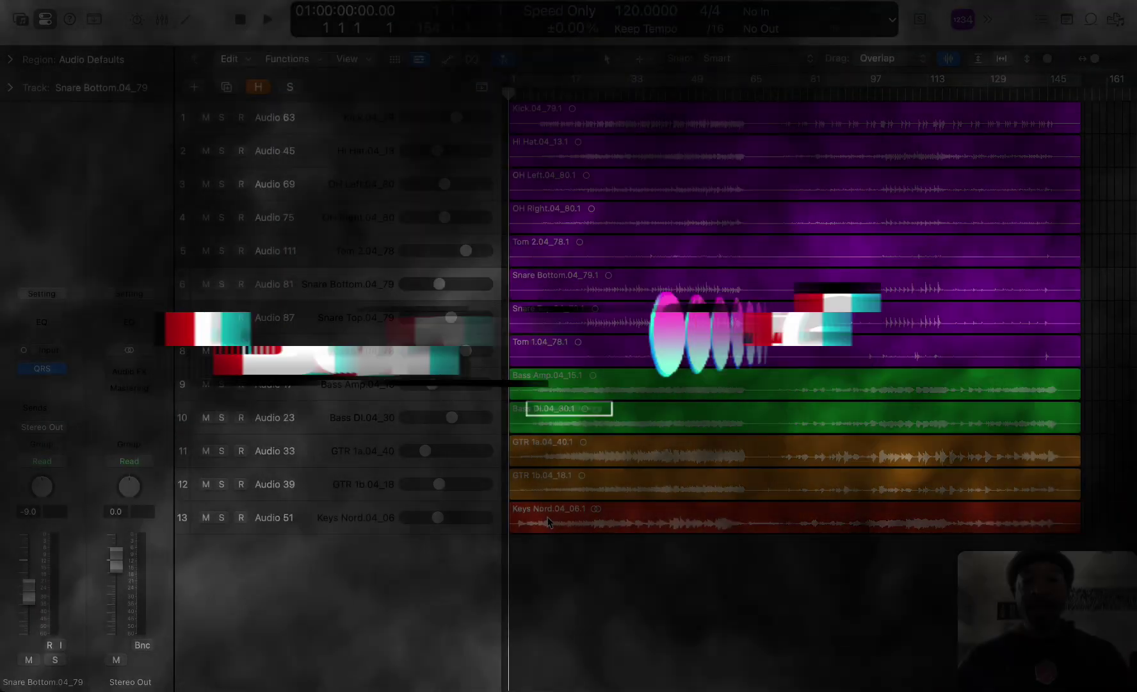
pyautogui.click(548, 522)
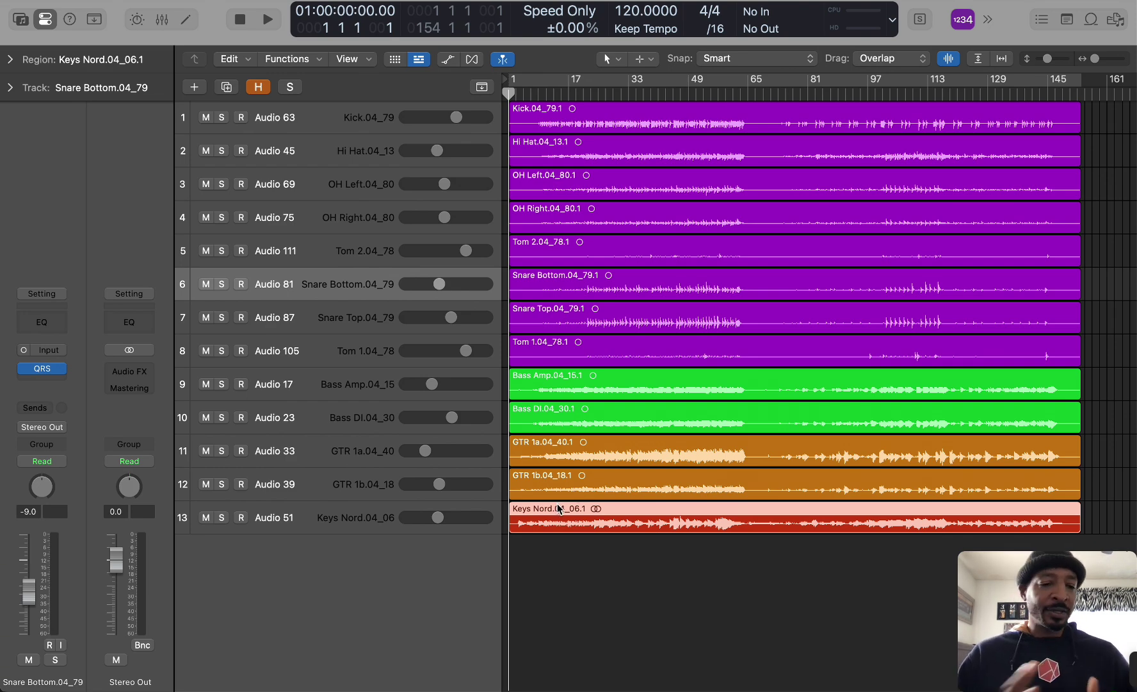
pyautogui.click(589, 555)
pyautogui.click(573, 516)
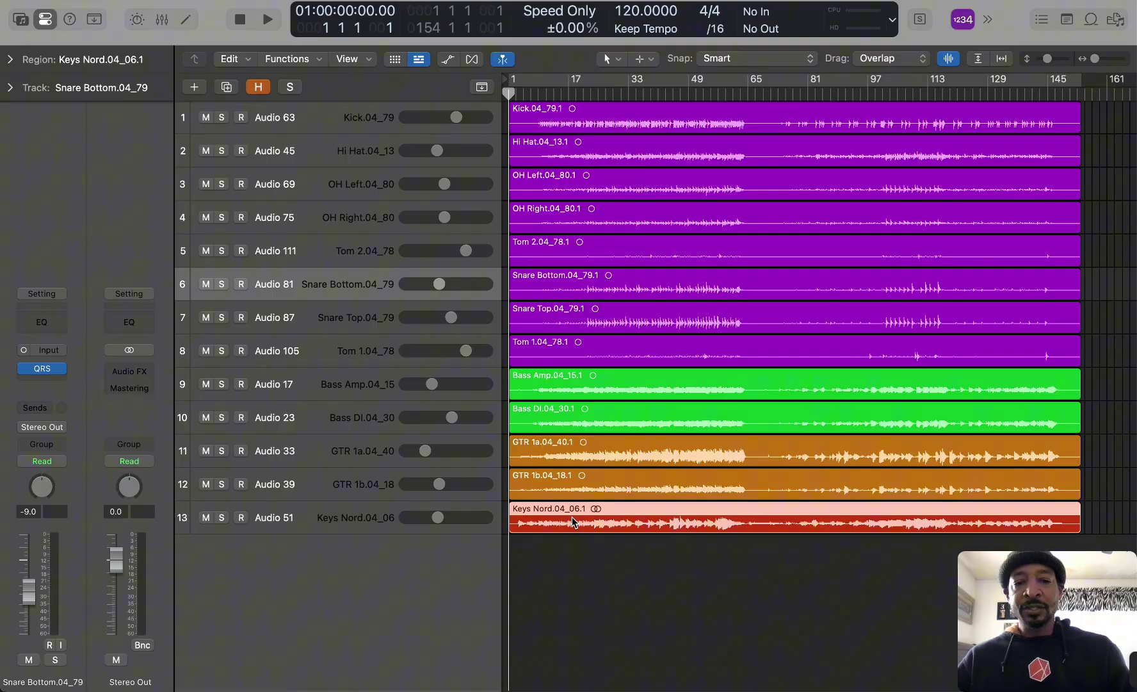
pyautogui.hotkey('ctrl', 'b')
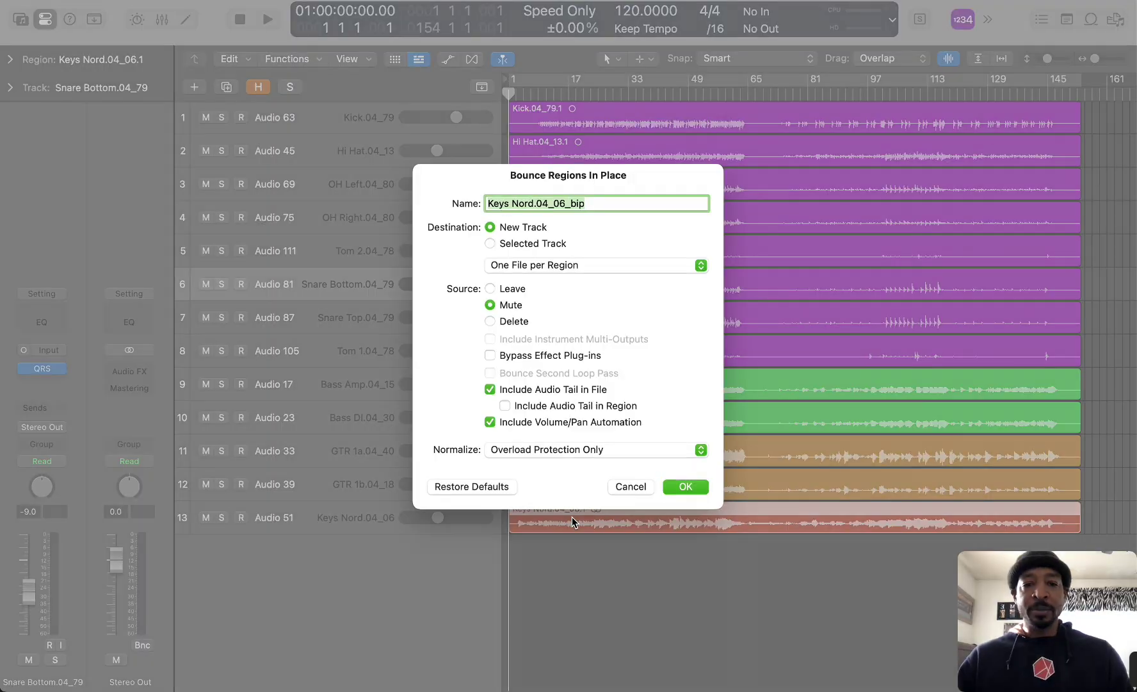
pyautogui.click(623, 485)
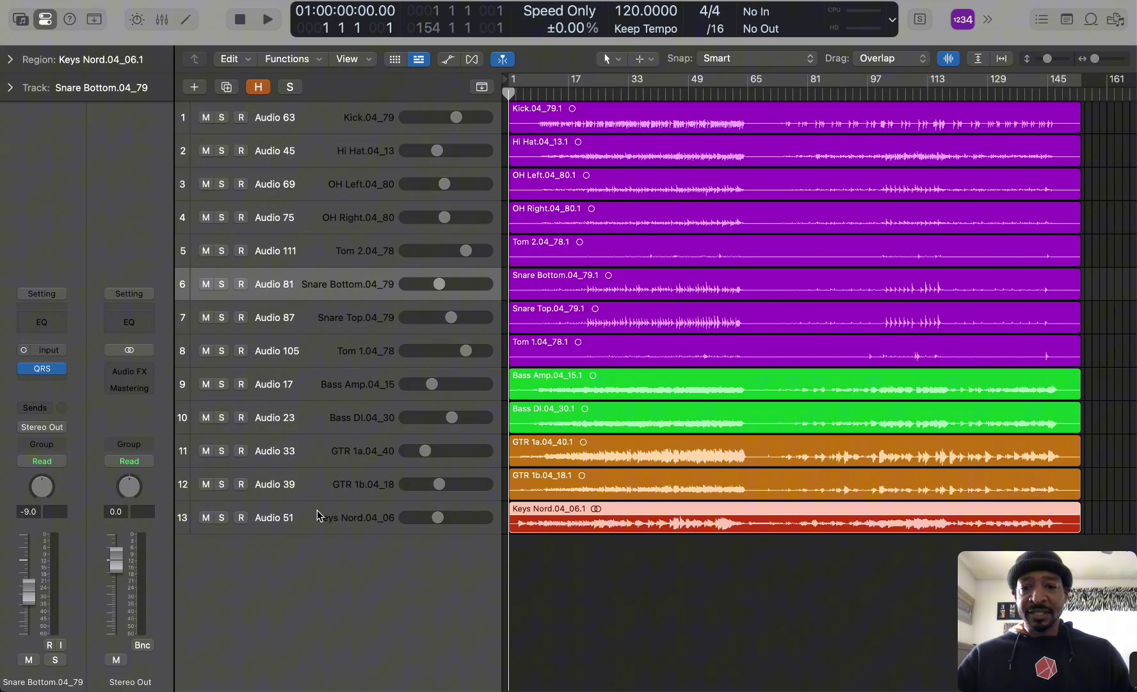
pyautogui.click(313, 512)
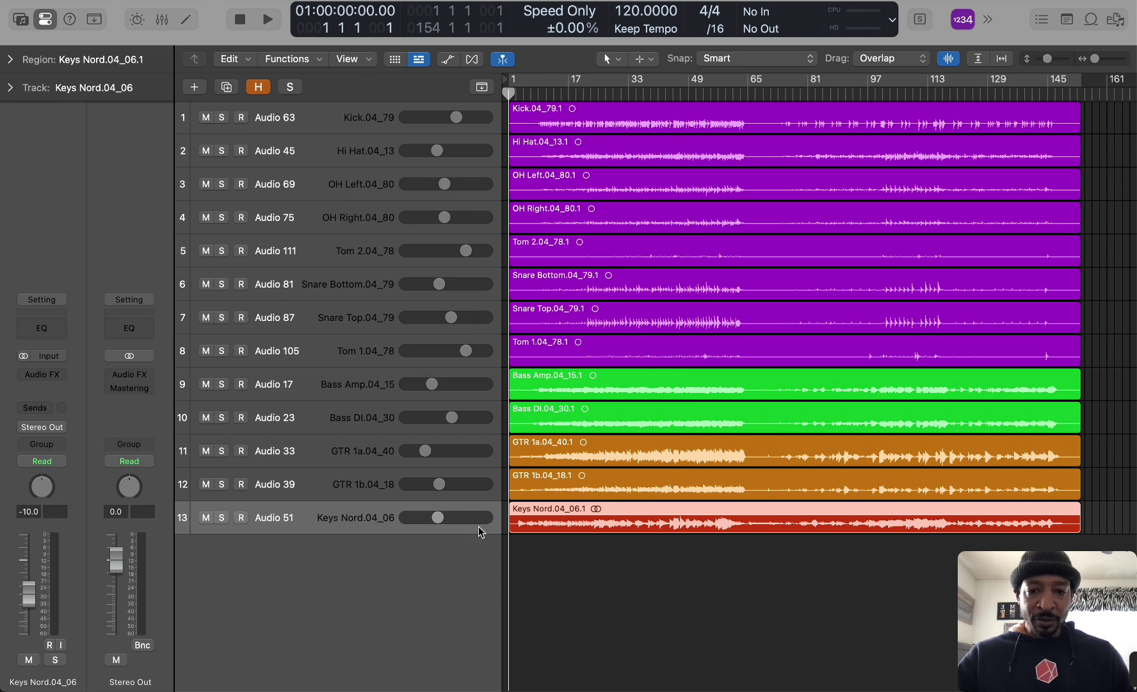
pyautogui.hotkey('ctrl', 'b')
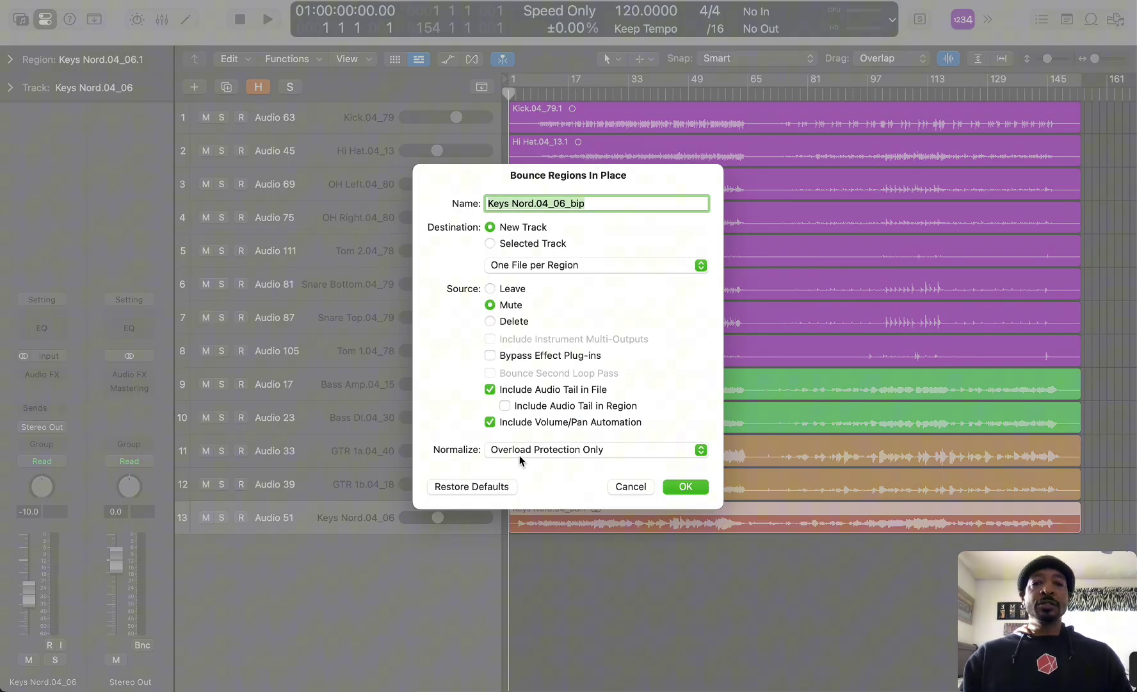
pyautogui.click(545, 265)
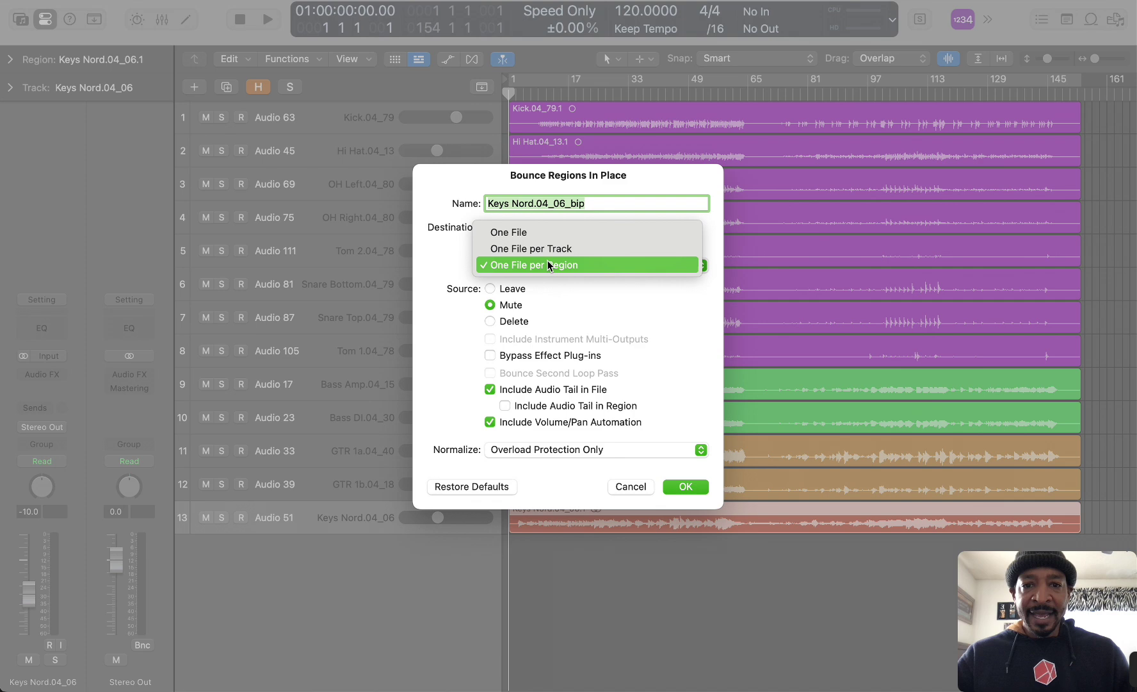
pyautogui.click(539, 232)
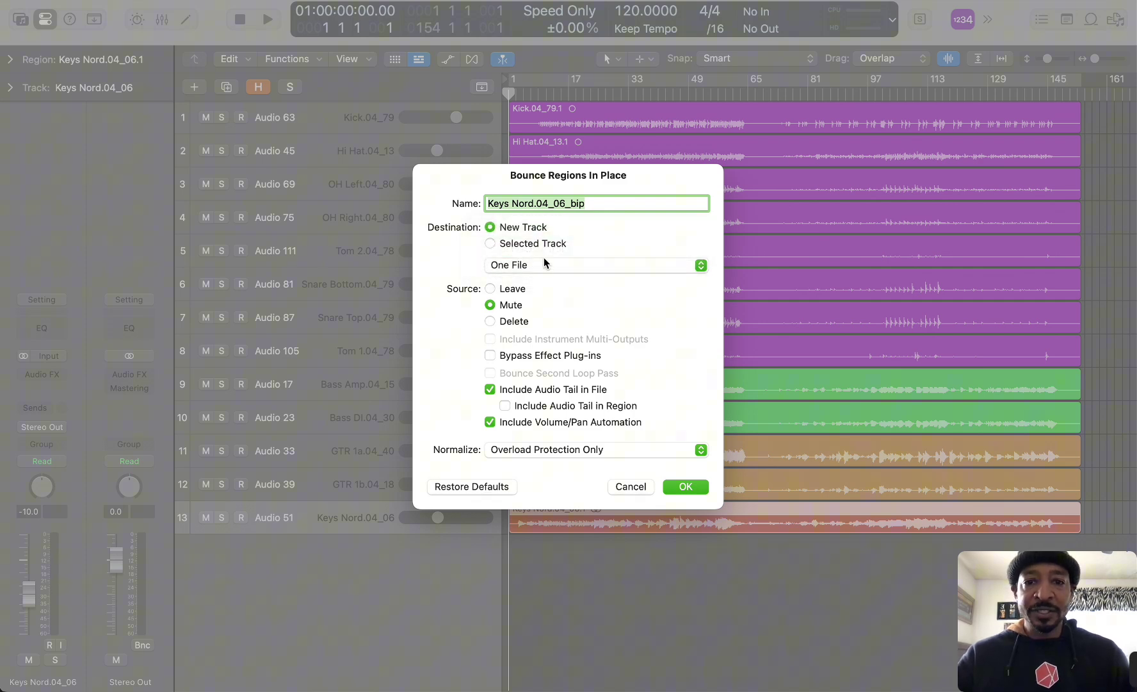
pyautogui.click(541, 264)
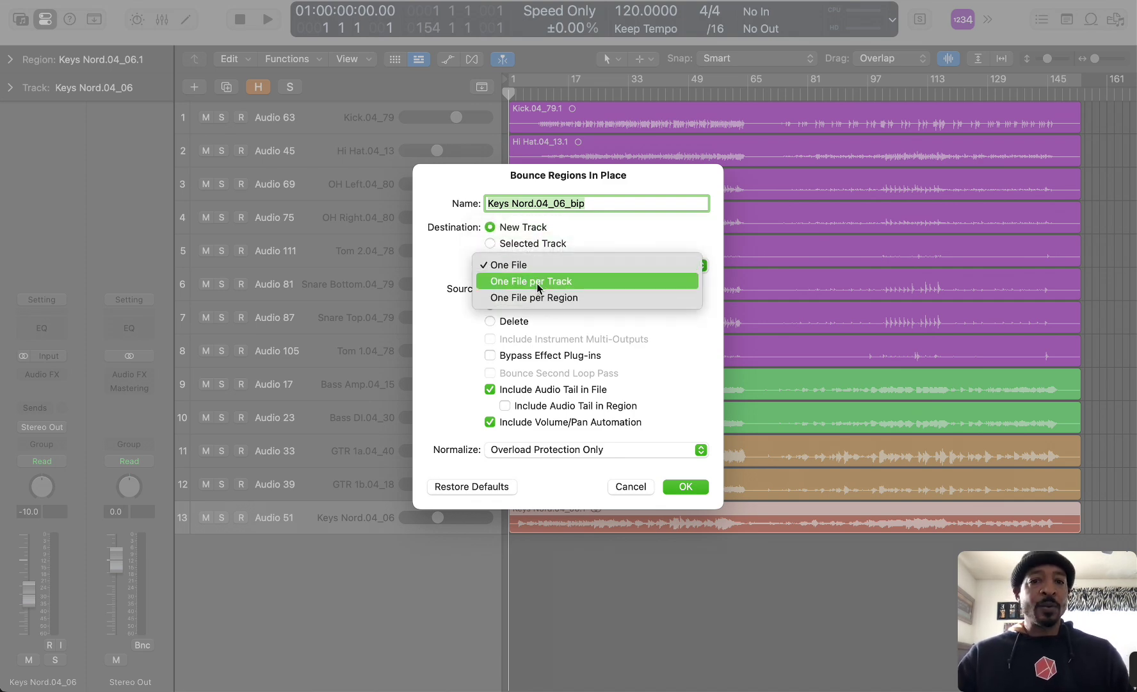
pyautogui.click(538, 282)
pyautogui.click(542, 264)
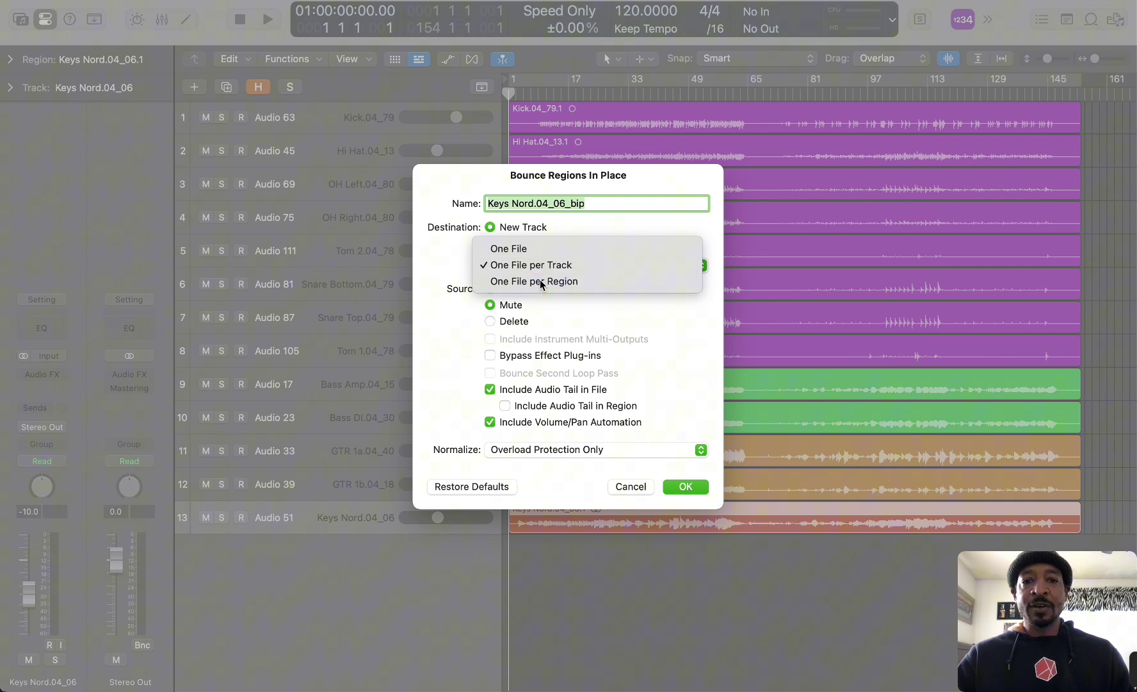
pyautogui.click(541, 282)
pyautogui.click(541, 265)
pyautogui.click(527, 233)
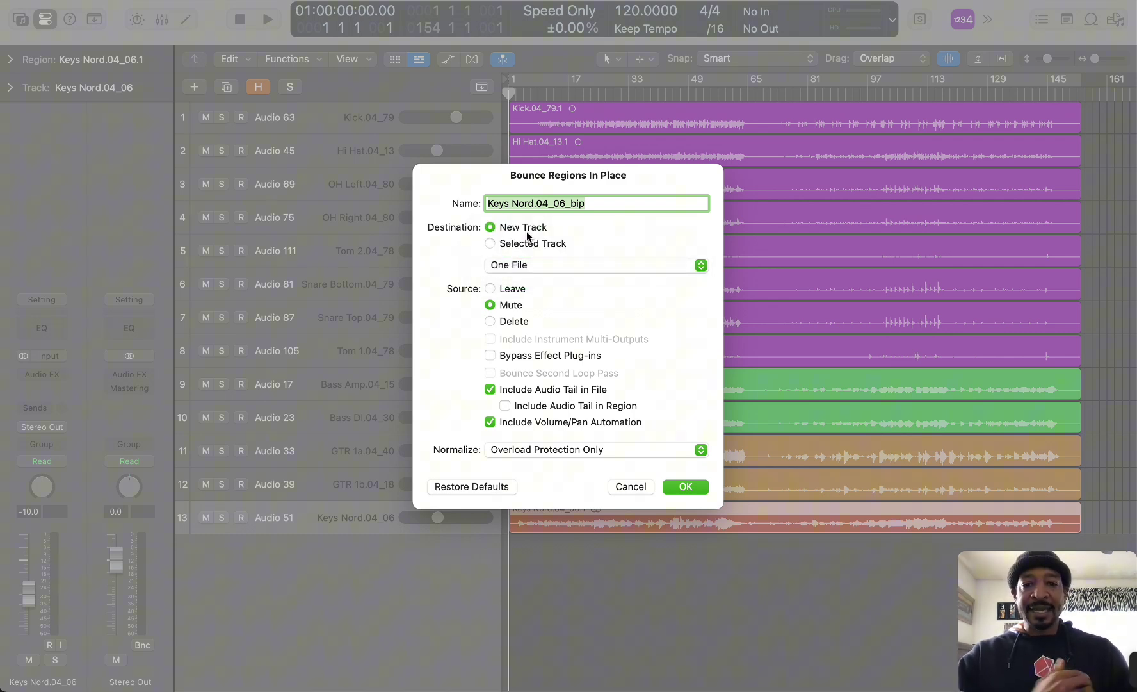
pyautogui.click(544, 264)
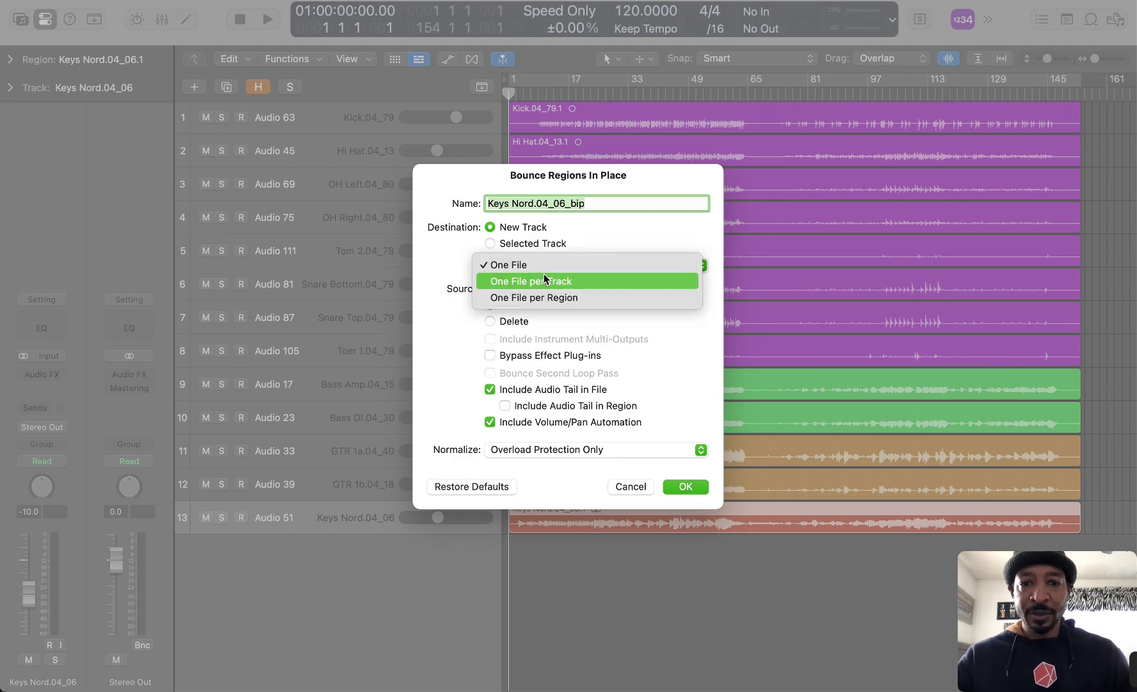
pyautogui.click(627, 495)
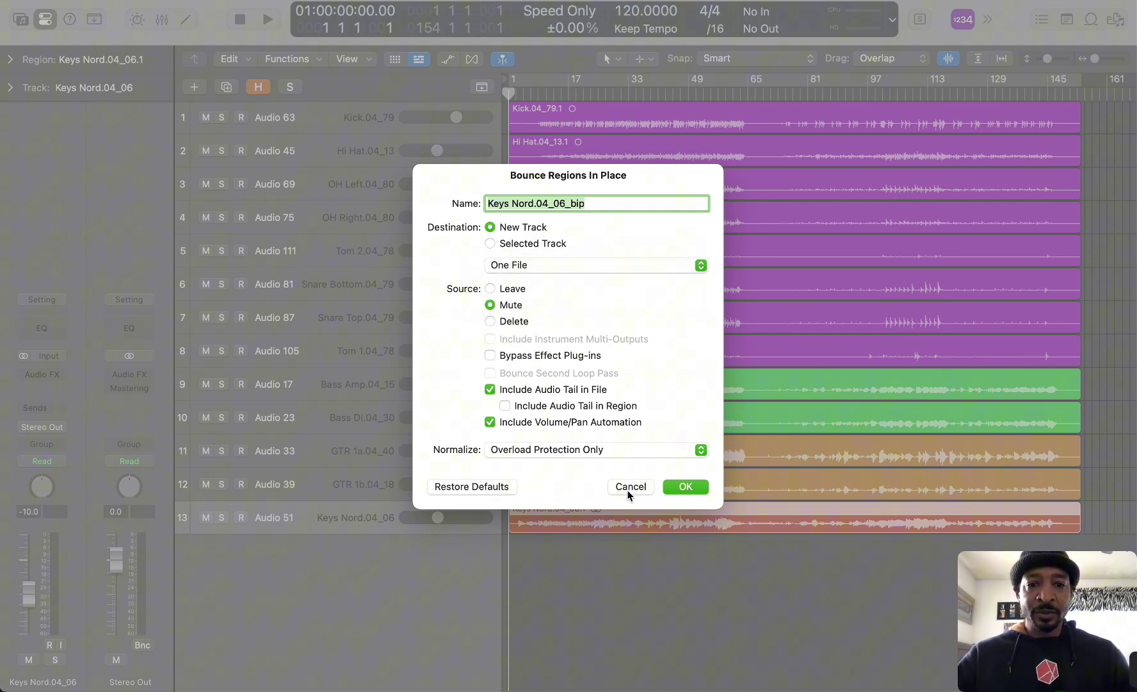
pyautogui.click(629, 487)
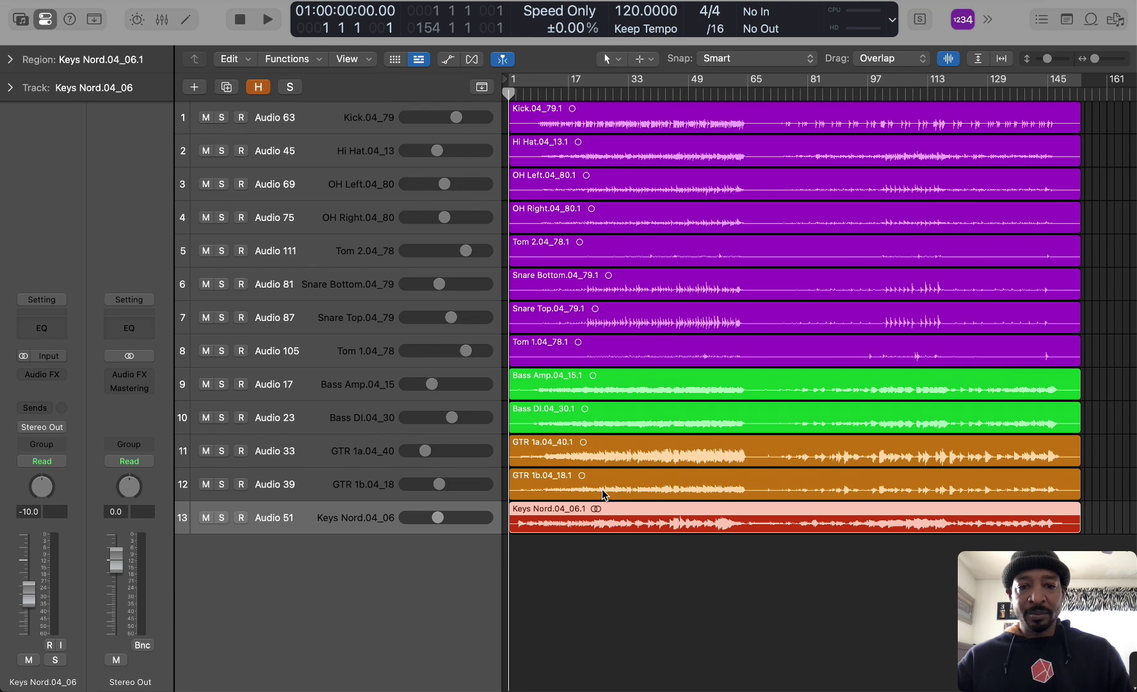
# Bounce the Keys Nord, Bass Amp and Snare Top regions in place, one file per track
pyautogui.keyDown('shift'); pyautogui.click(578, 380); pyautogui.keyUp('shift')
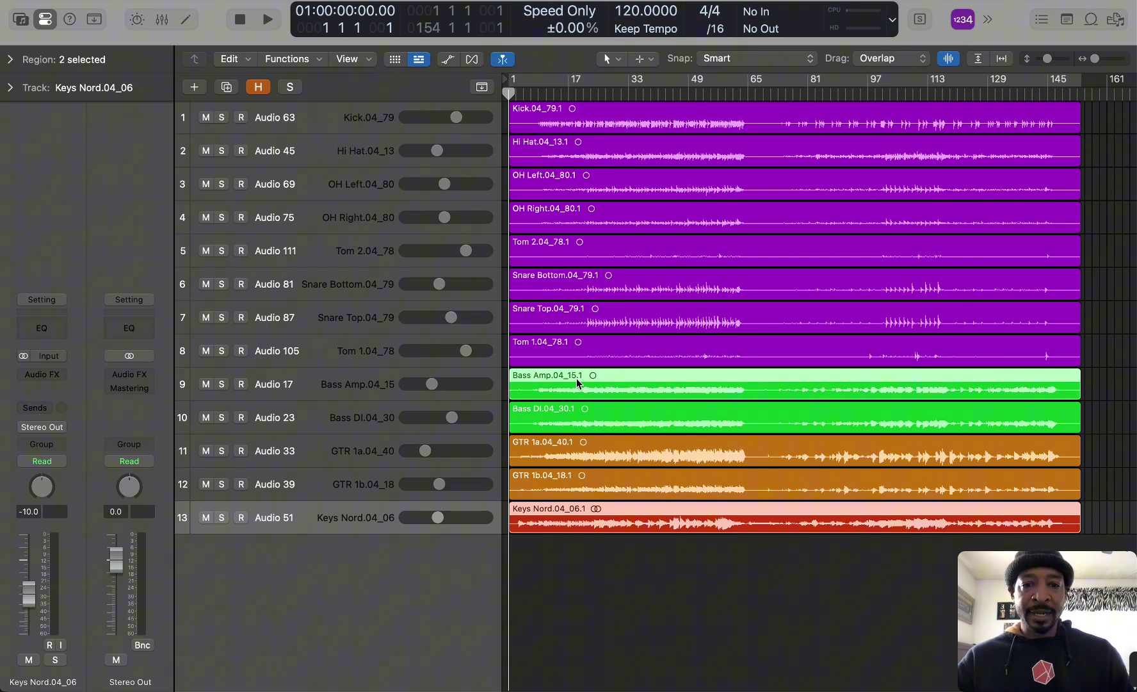
pyautogui.keyDown('shift'); pyautogui.click(552, 310); pyautogui.keyUp('shift')
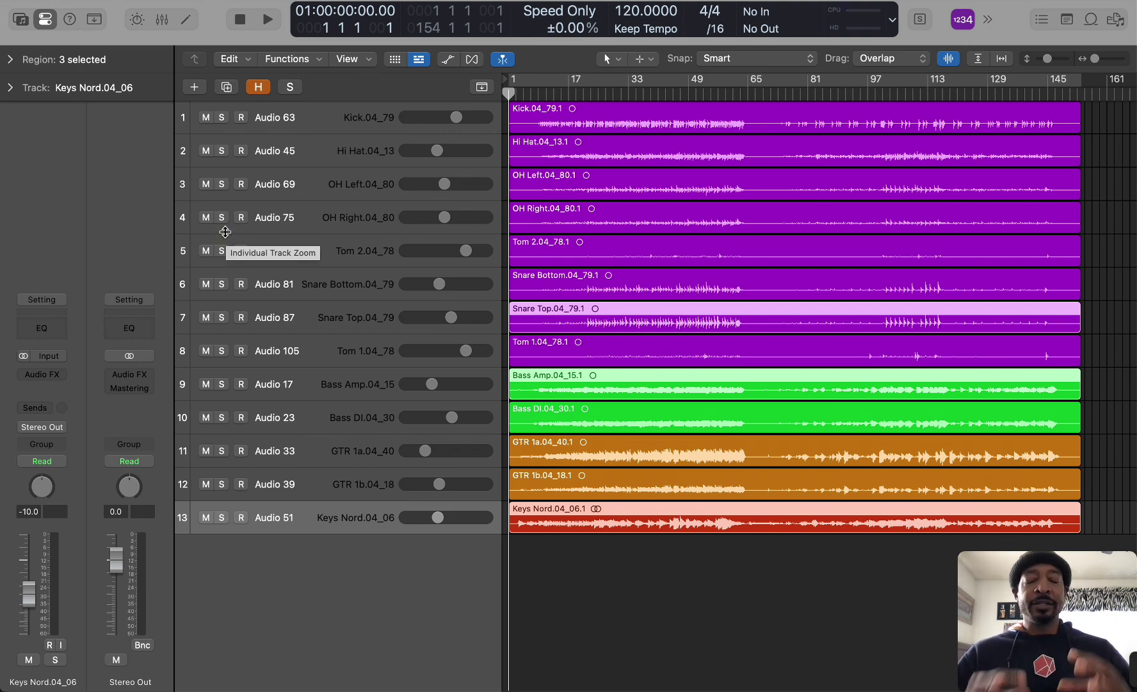
pyautogui.hotkey('ctrl', 'b')
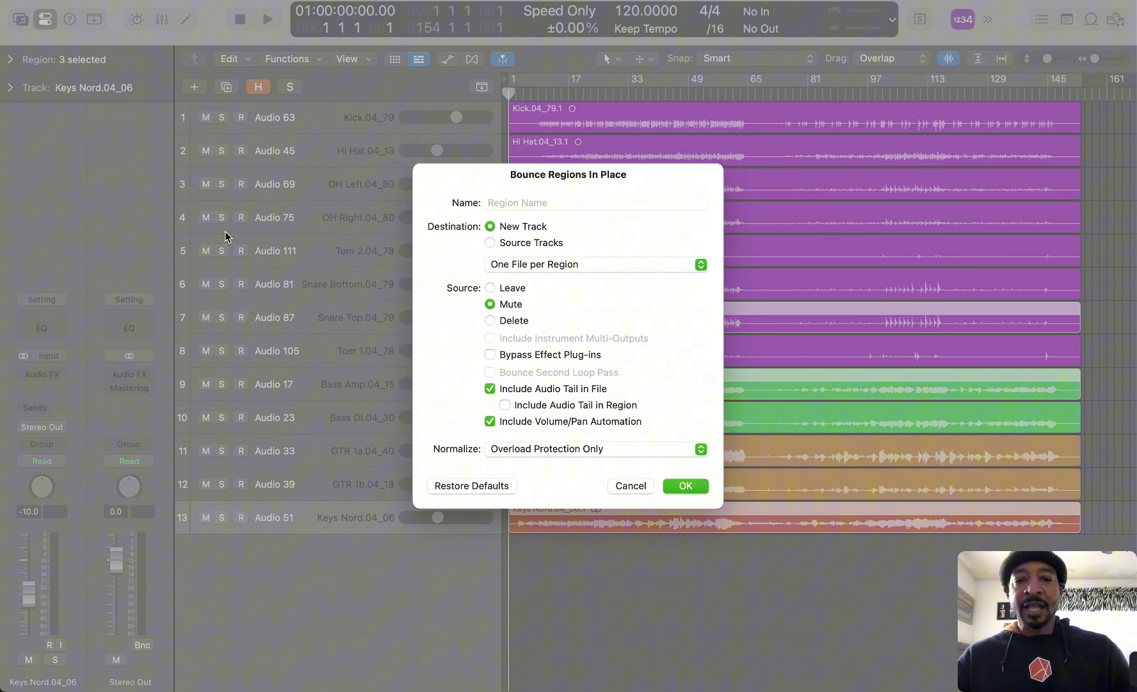
pyautogui.click(539, 269)
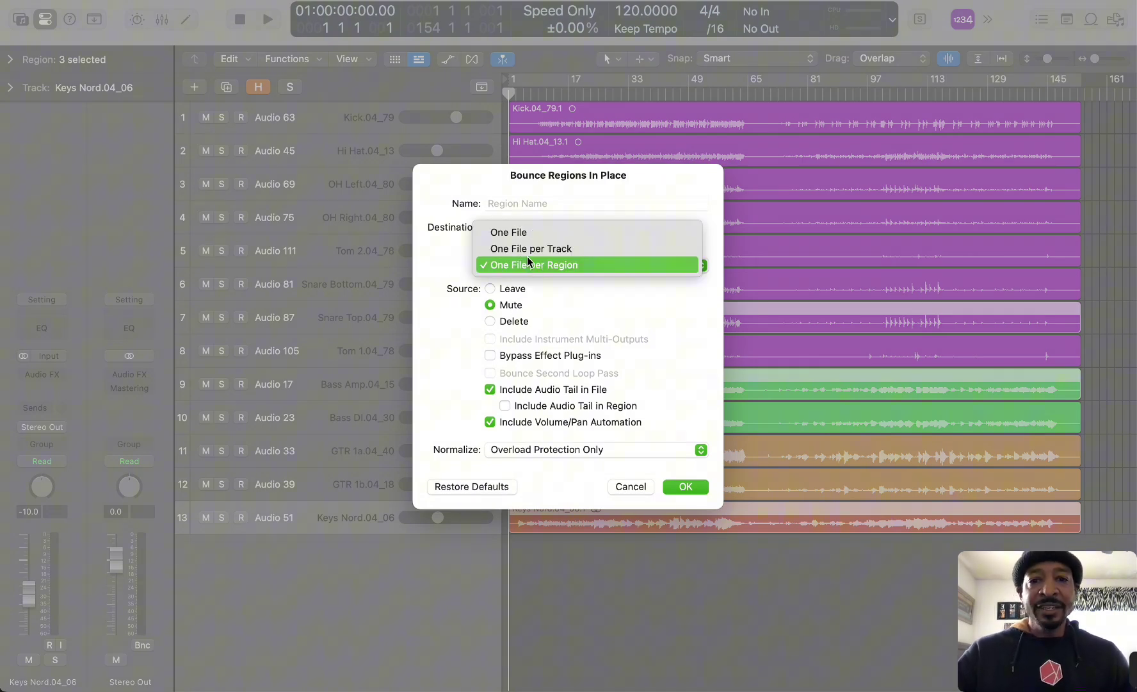
pyautogui.click(527, 249)
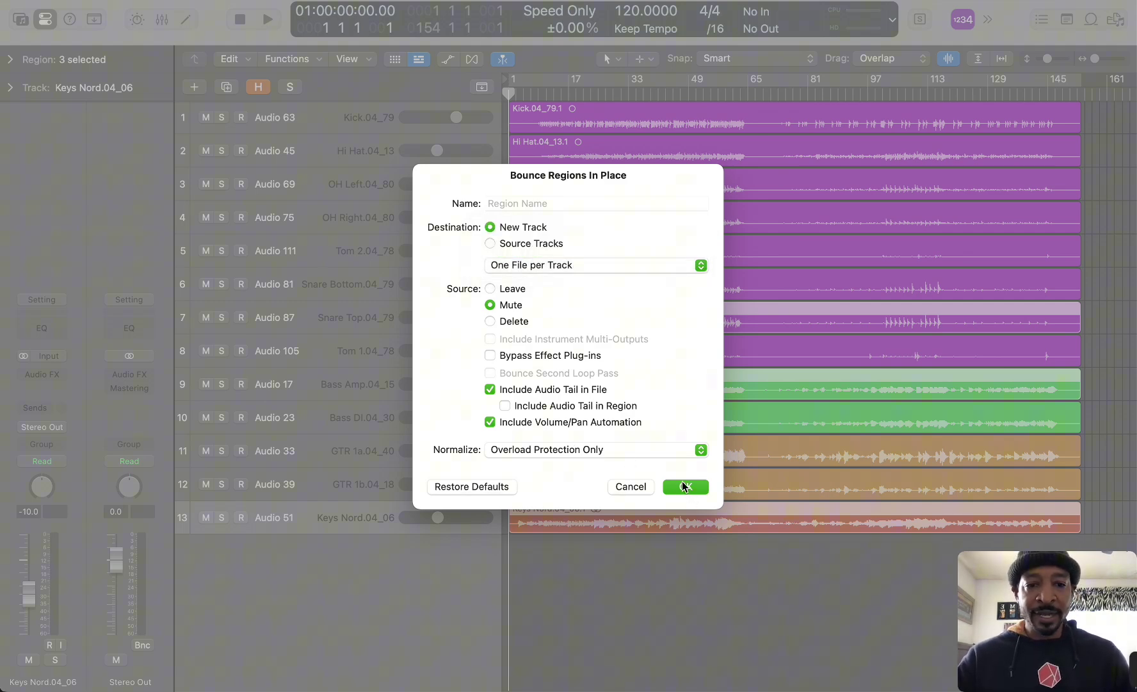
pyautogui.click(682, 484)
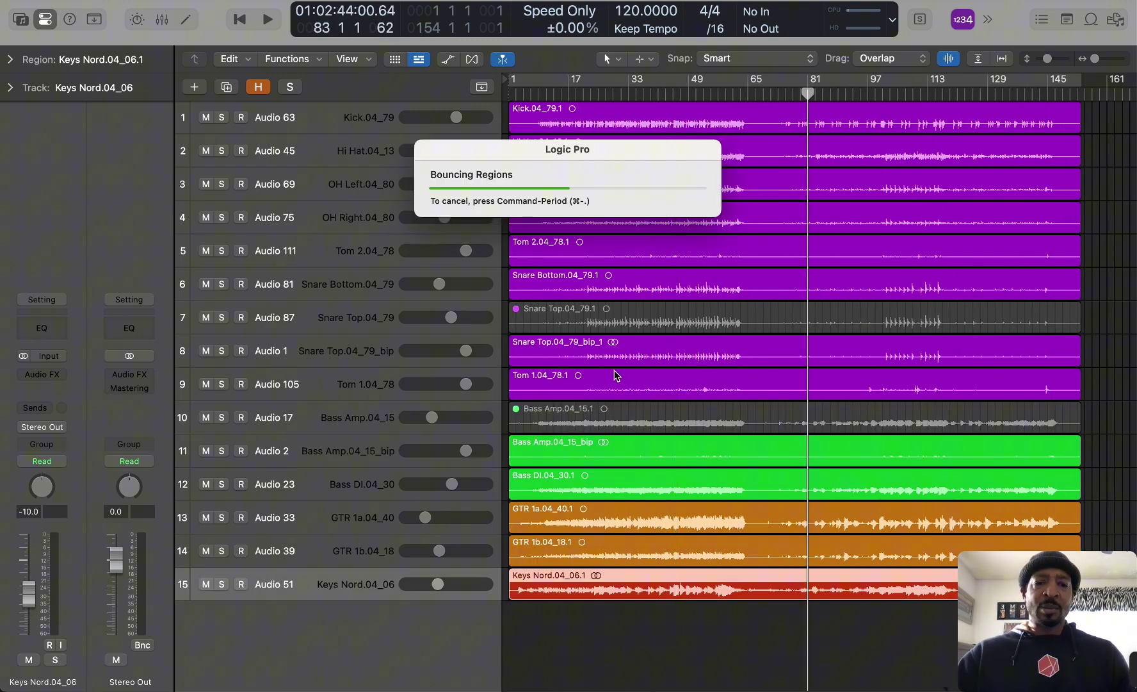
pyautogui.hscroll(2, 596, 429)
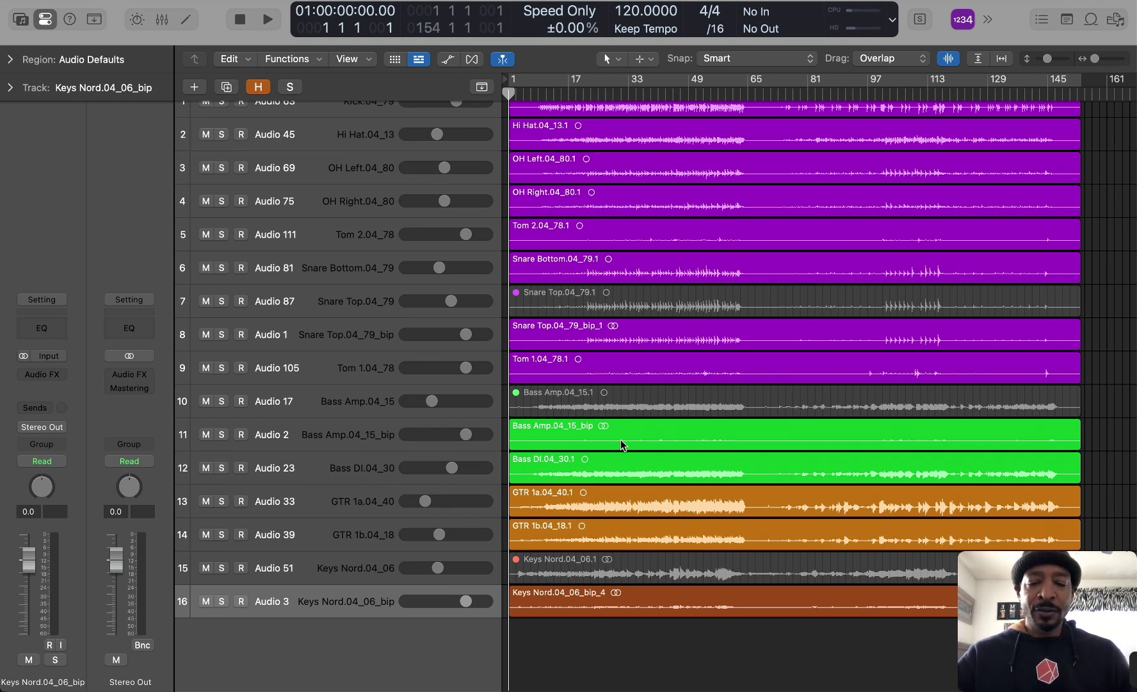
# Undo the bounce to remove the _bip tracks, then solo and unsolo Snare Bottom
pyautogui.press('super+z')
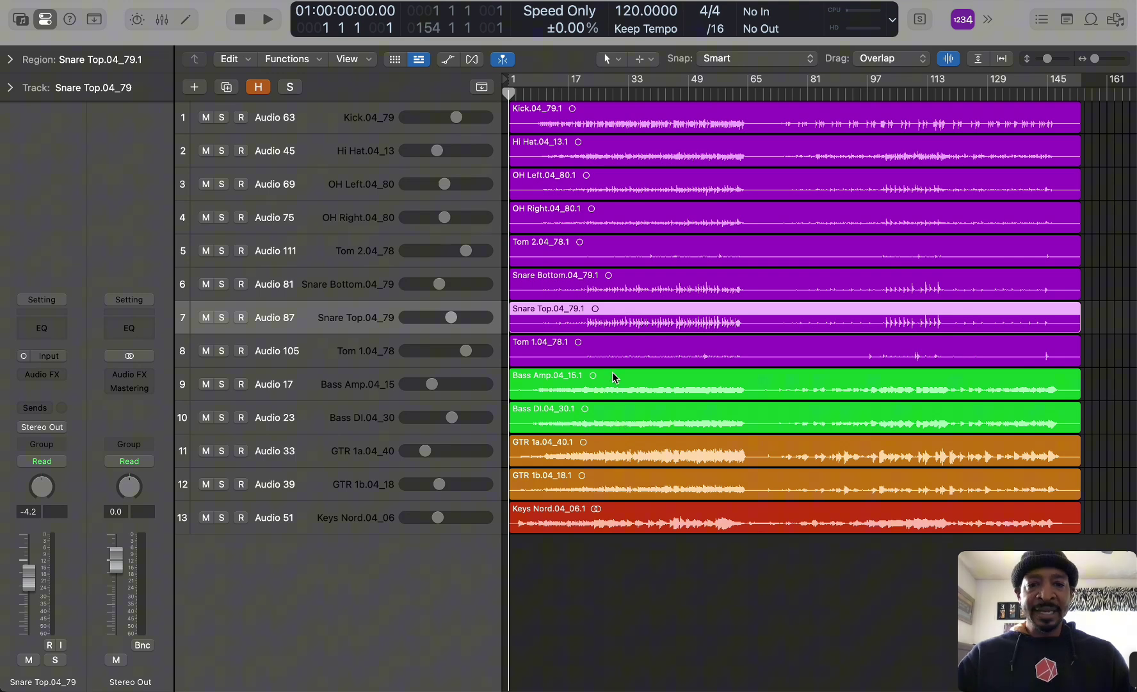
pyautogui.moveTo(603, 597); pyautogui.dragTo(562, 94)
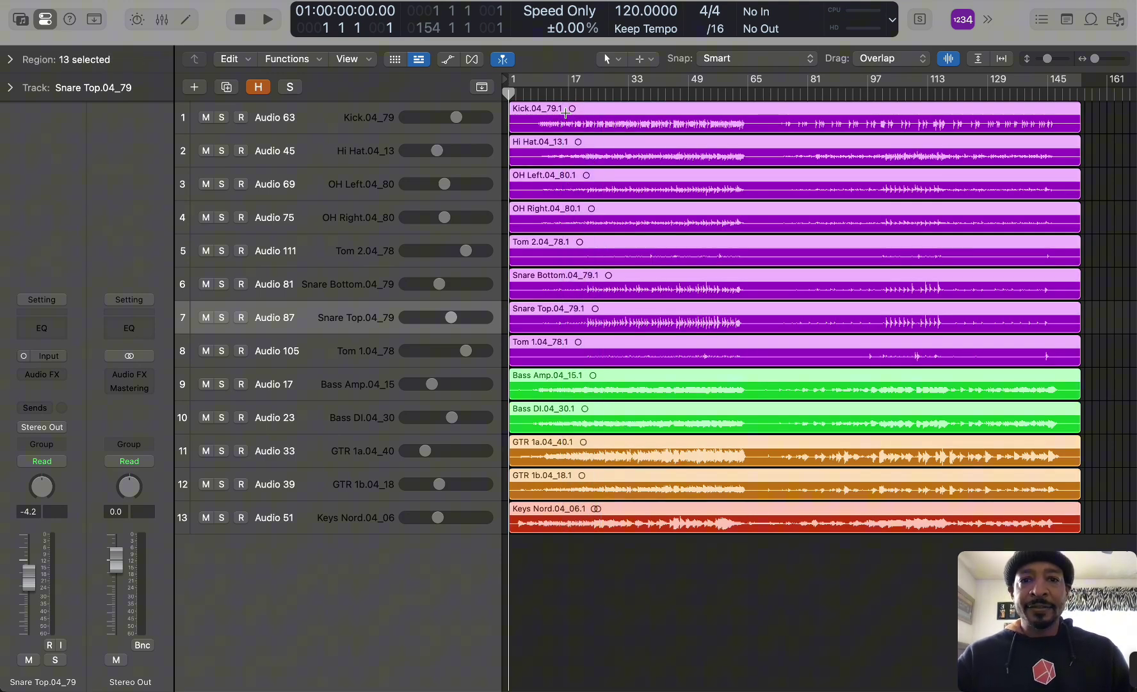
pyautogui.click(566, 113)
pyautogui.press('Up')
pyautogui.press('s')
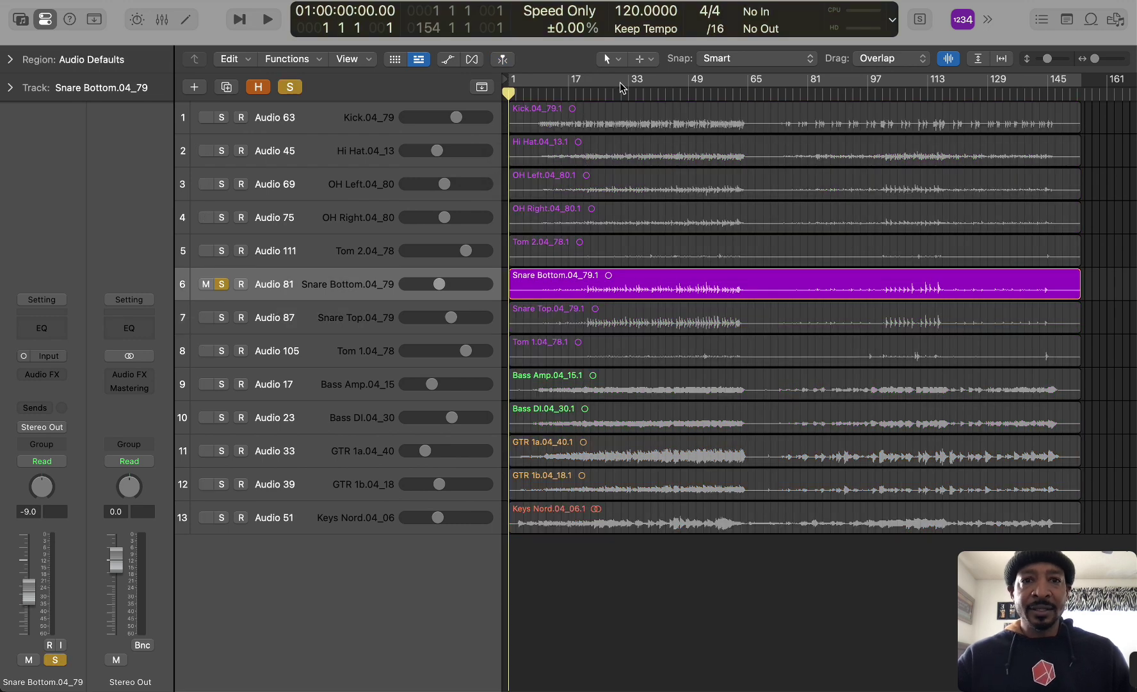
pyautogui.click(292, 88)
# Split all regions at bars 17, 65 and 113 with the Scissors tool
pyautogui.press('super+a')
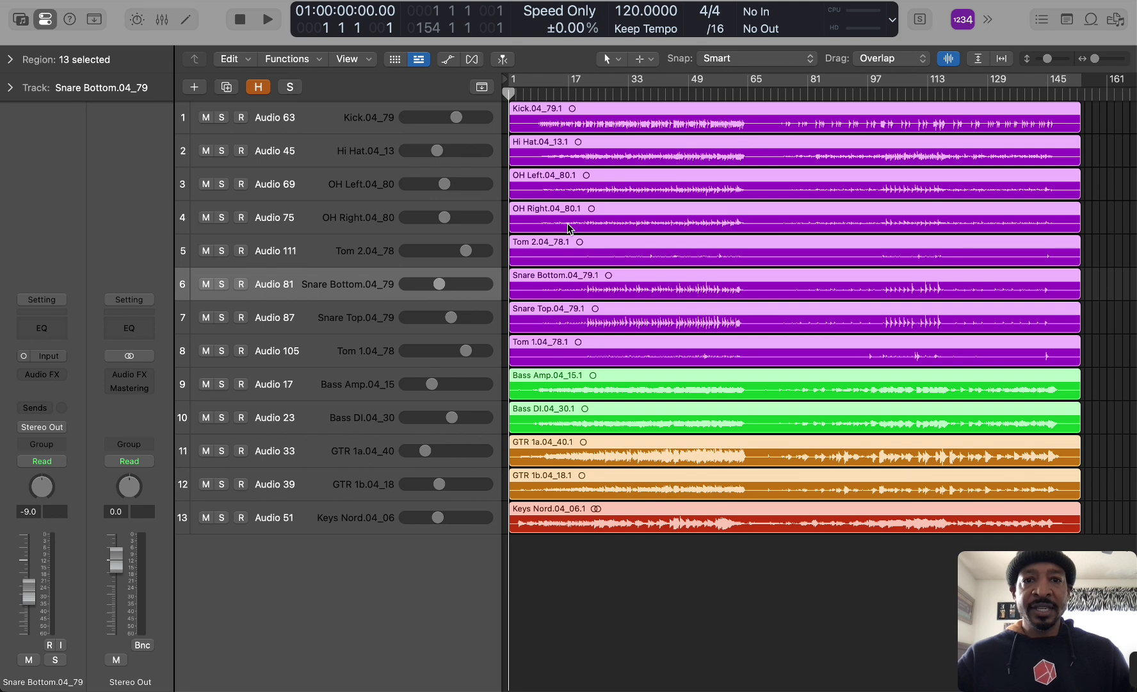
pyautogui.click(639, 54)
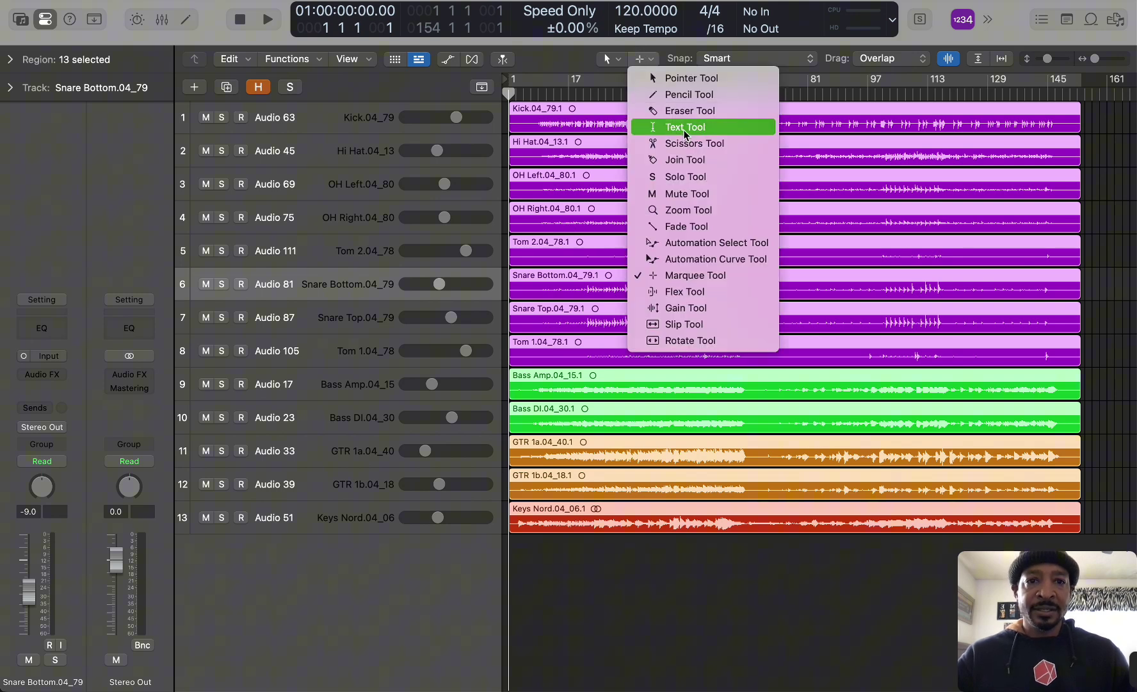
pyautogui.click(688, 147)
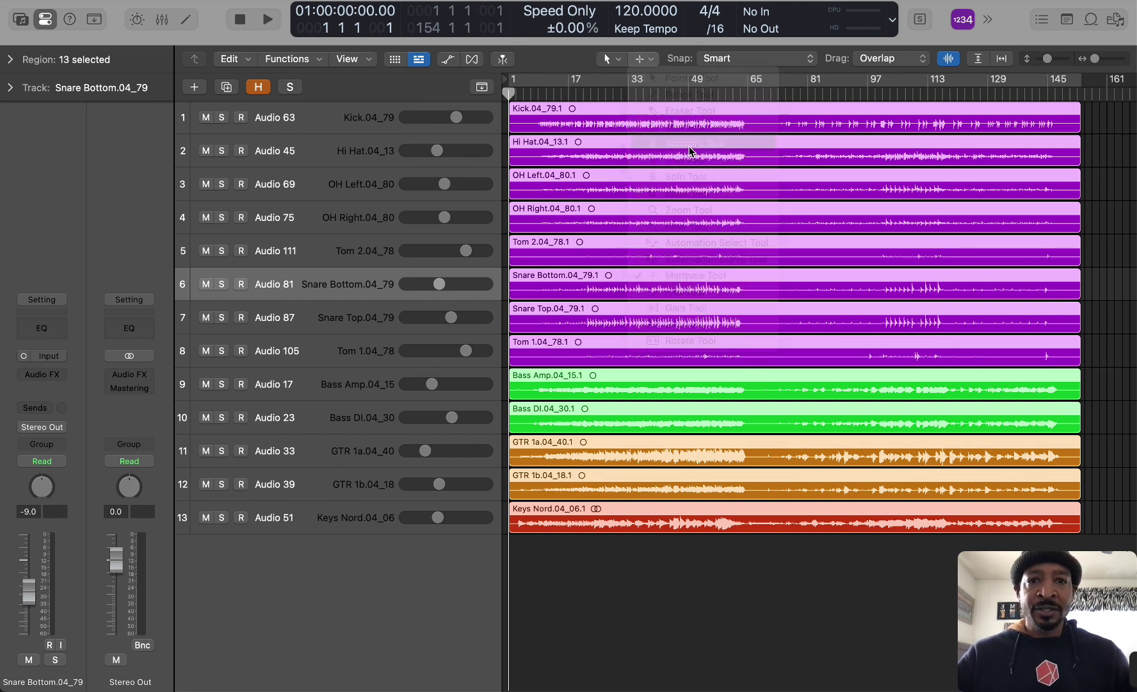
pyautogui.keyDown('super'); pyautogui.click(584, 115); pyautogui.keyUp('super')
pyautogui.keyDown('super'); pyautogui.click(628, 115); pyautogui.keyUp('super')
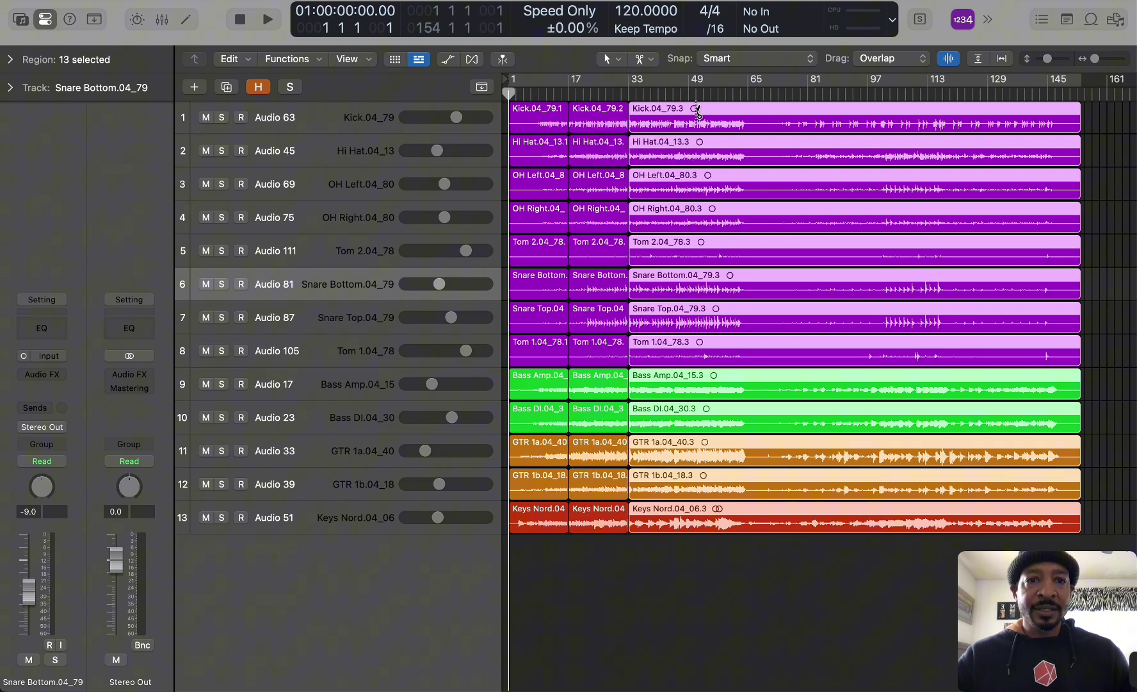
pyautogui.press('super+z')
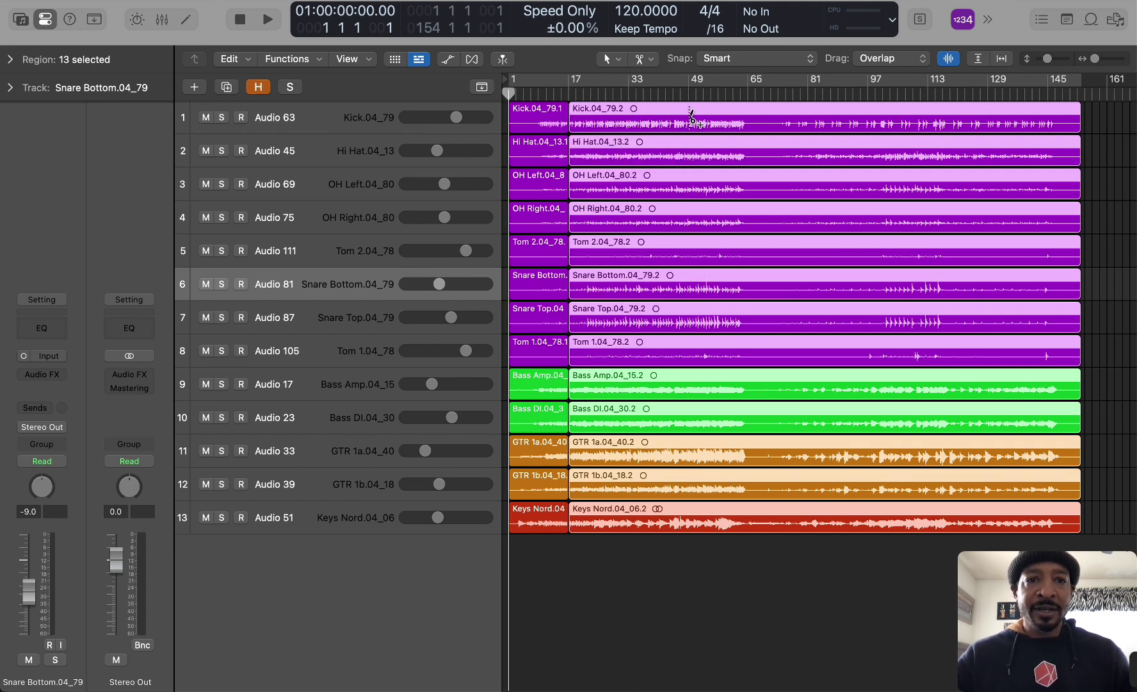
pyautogui.moveTo(691, 117); pyautogui.dragTo(751, 125)
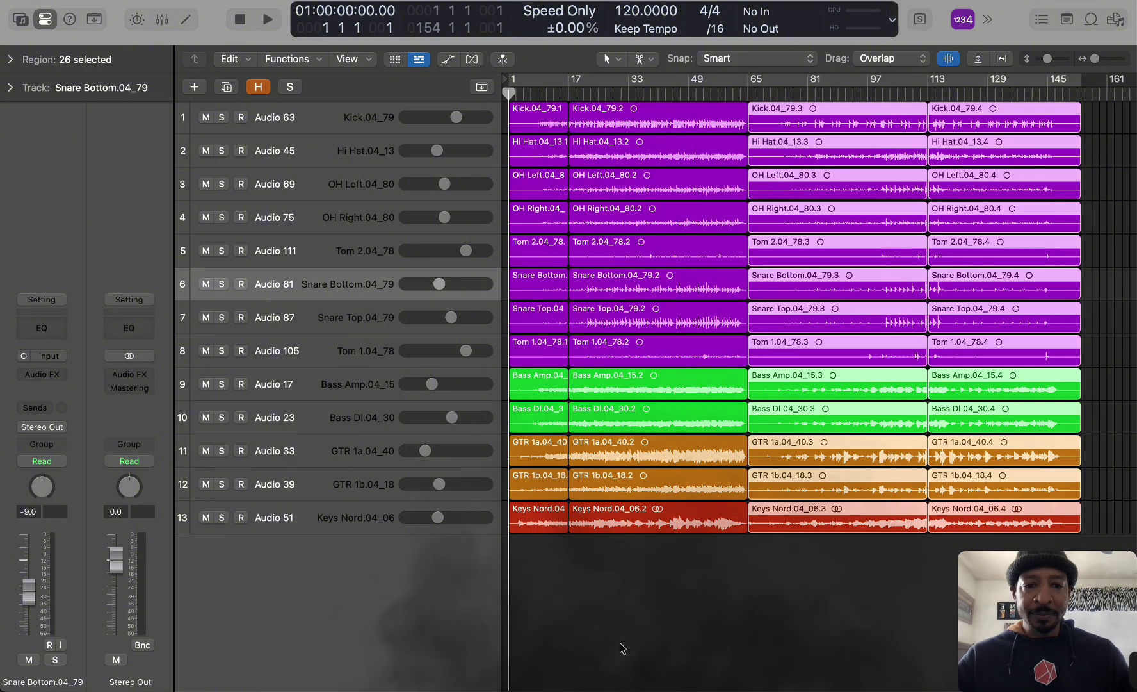
pyautogui.click(660, 563)
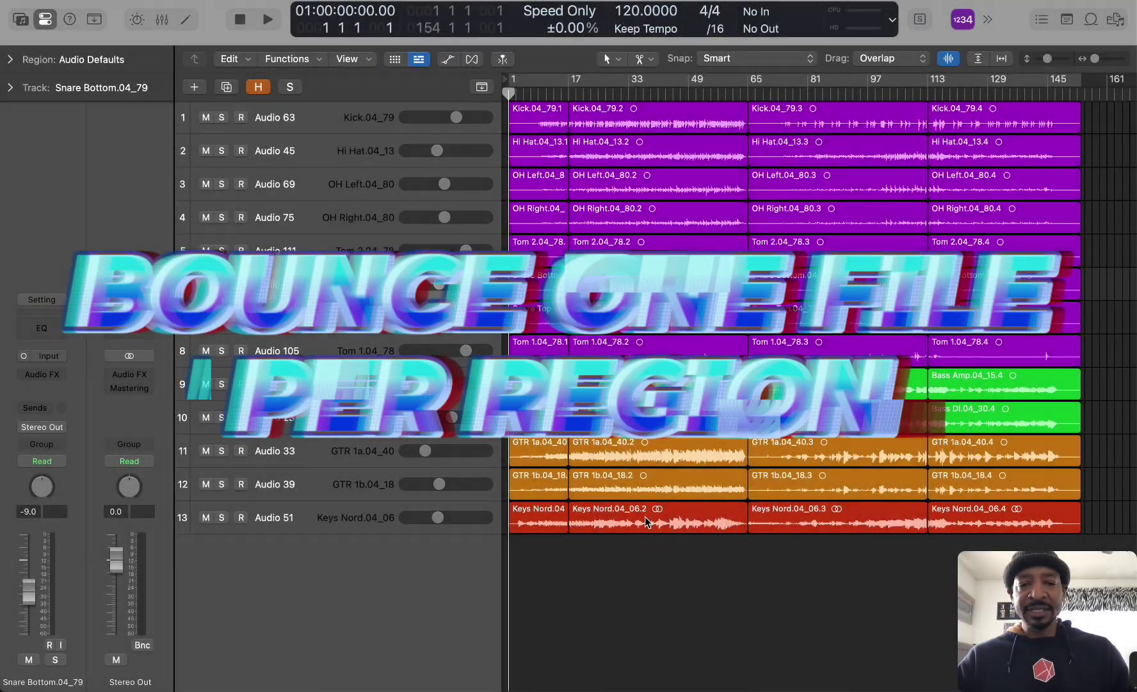
pyautogui.click(543, 485)
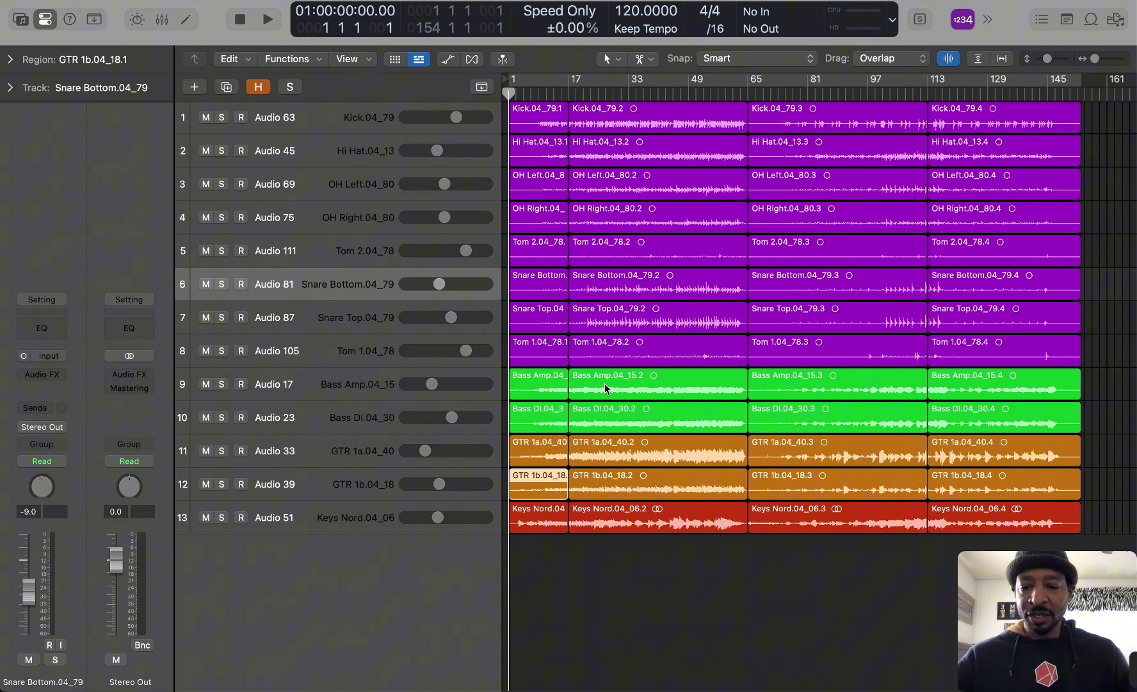
pyautogui.keyDown('shift'); pyautogui.click(605, 390); pyautogui.keyUp('shift')
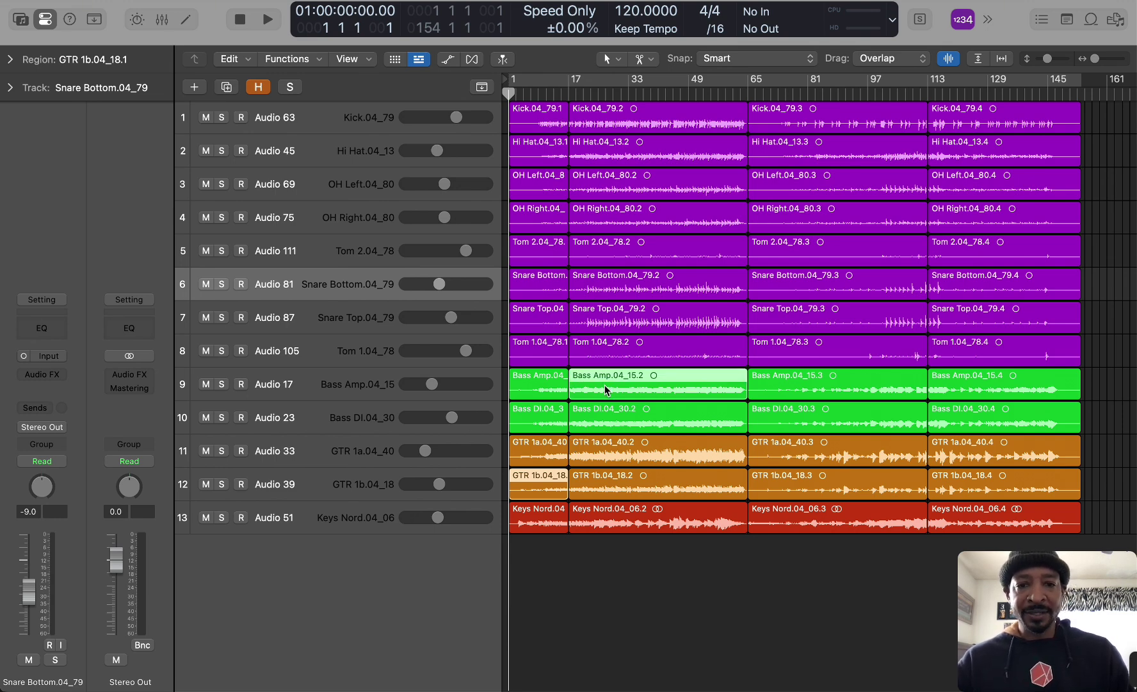
pyautogui.keyDown('shift'); pyautogui.click(548, 354); pyautogui.keyUp('shift')
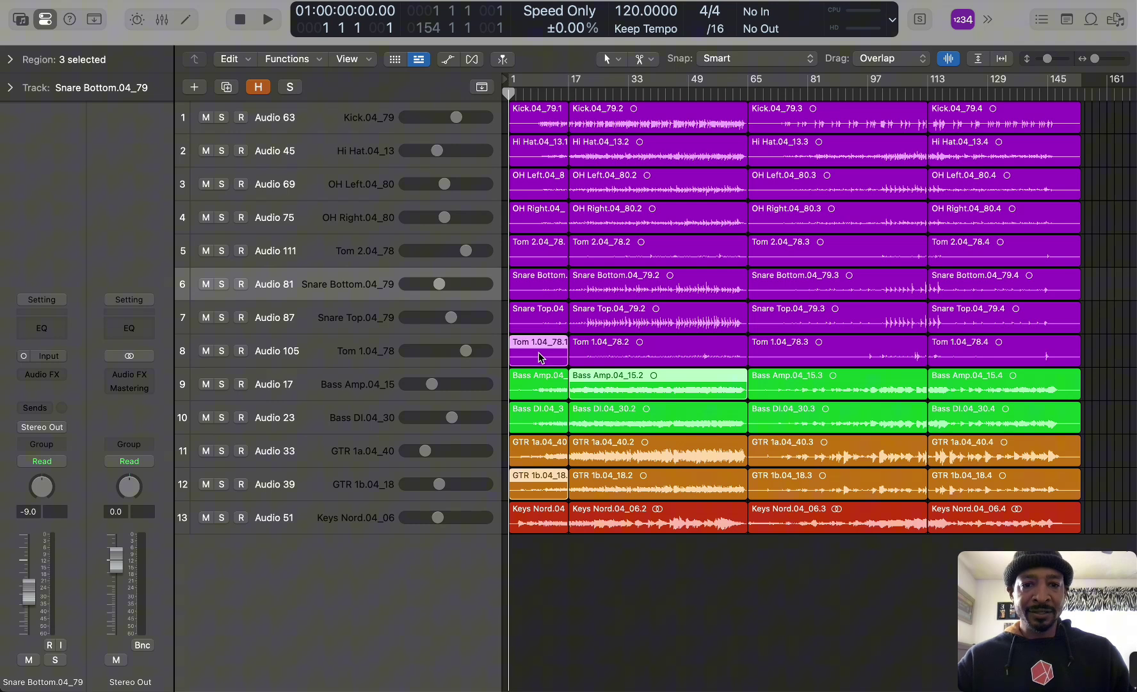
pyautogui.keyDown('shift'); pyautogui.click(360, 321); pyautogui.keyUp('shift')
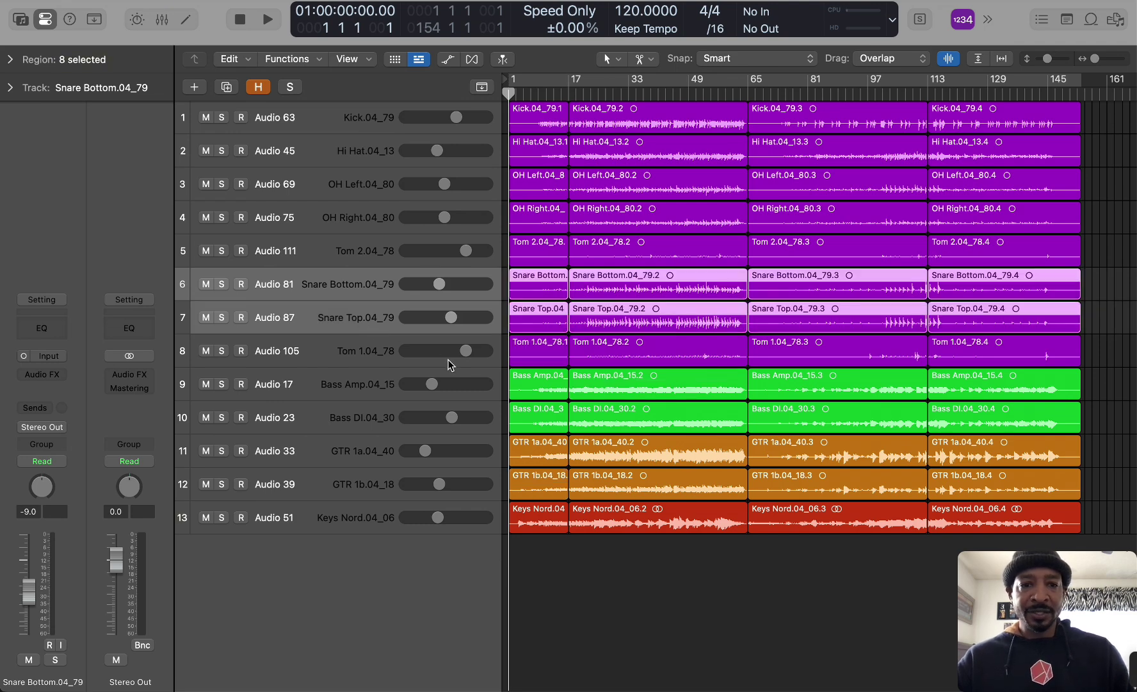
pyautogui.keyDown('shift'); pyautogui.click(655, 413); pyautogui.keyUp('shift')
pyautogui.keyDown('shift'); pyautogui.click(846, 421); pyautogui.keyUp('shift')
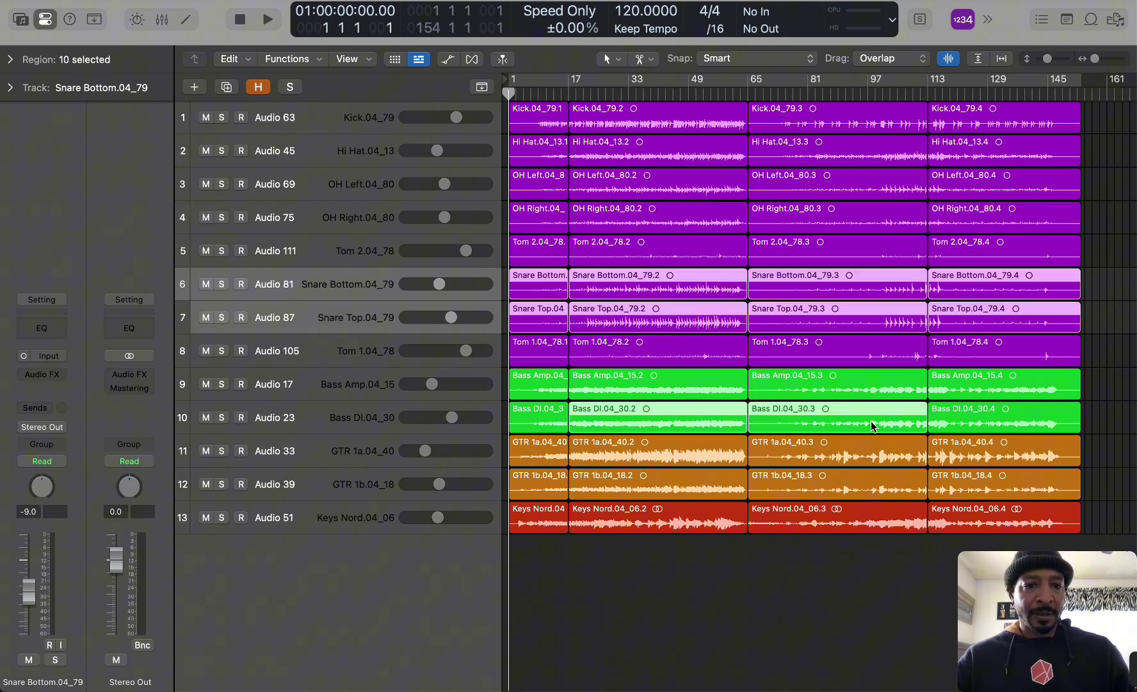
pyautogui.keyDown('shift'); pyautogui.click(972, 415); pyautogui.keyUp('shift')
pyautogui.keyDown('shift'); pyautogui.click(547, 419); pyautogui.keyUp('shift')
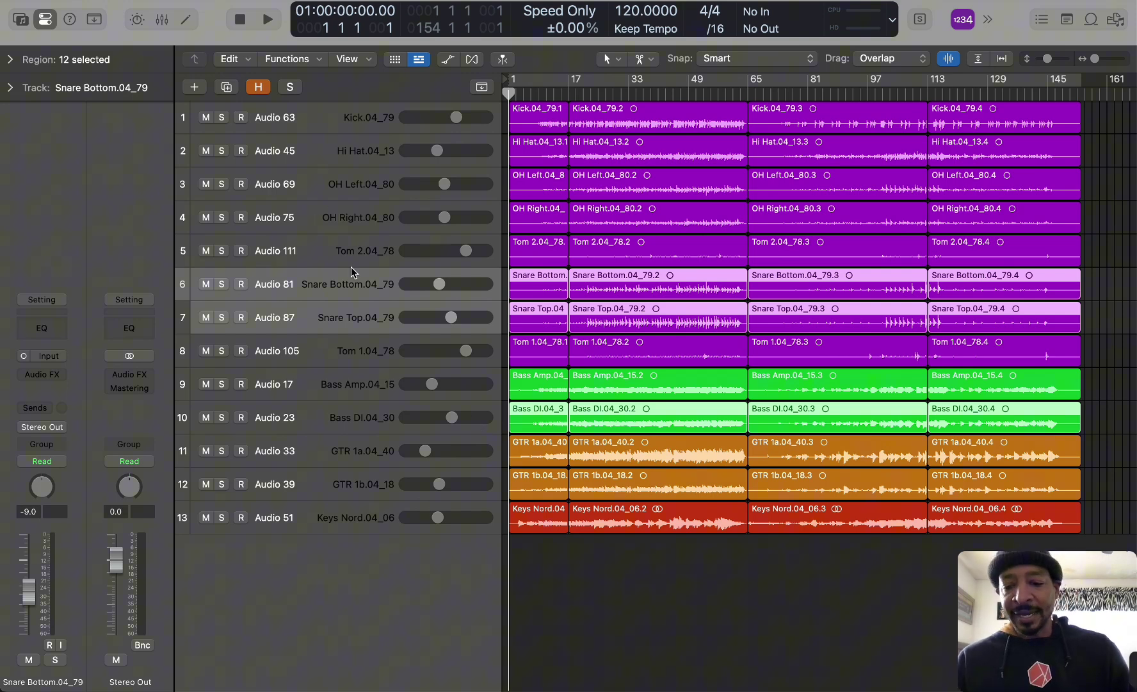
pyautogui.hotkey('ctrl', 'b')
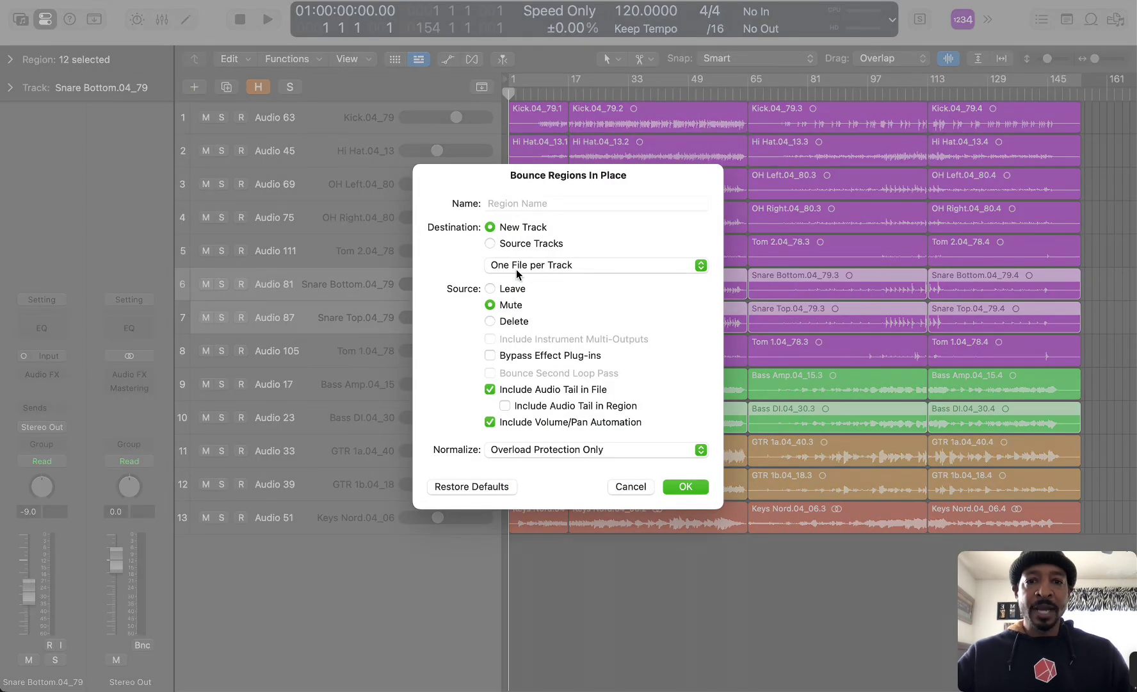
pyautogui.click(518, 272)
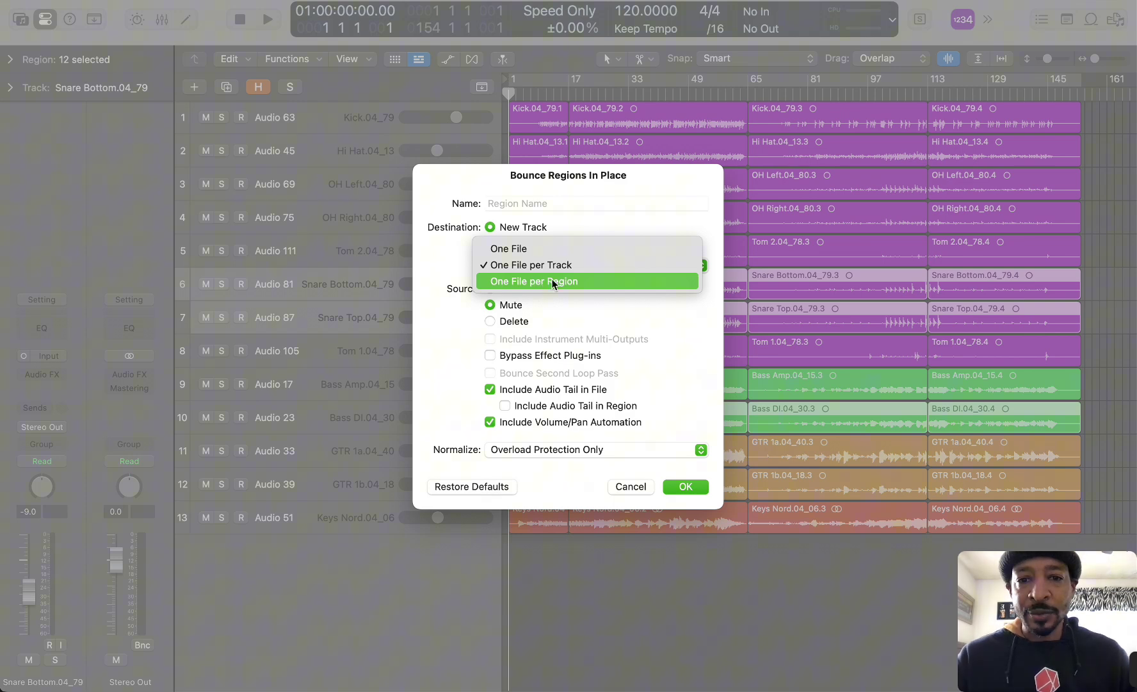
pyautogui.click(559, 281)
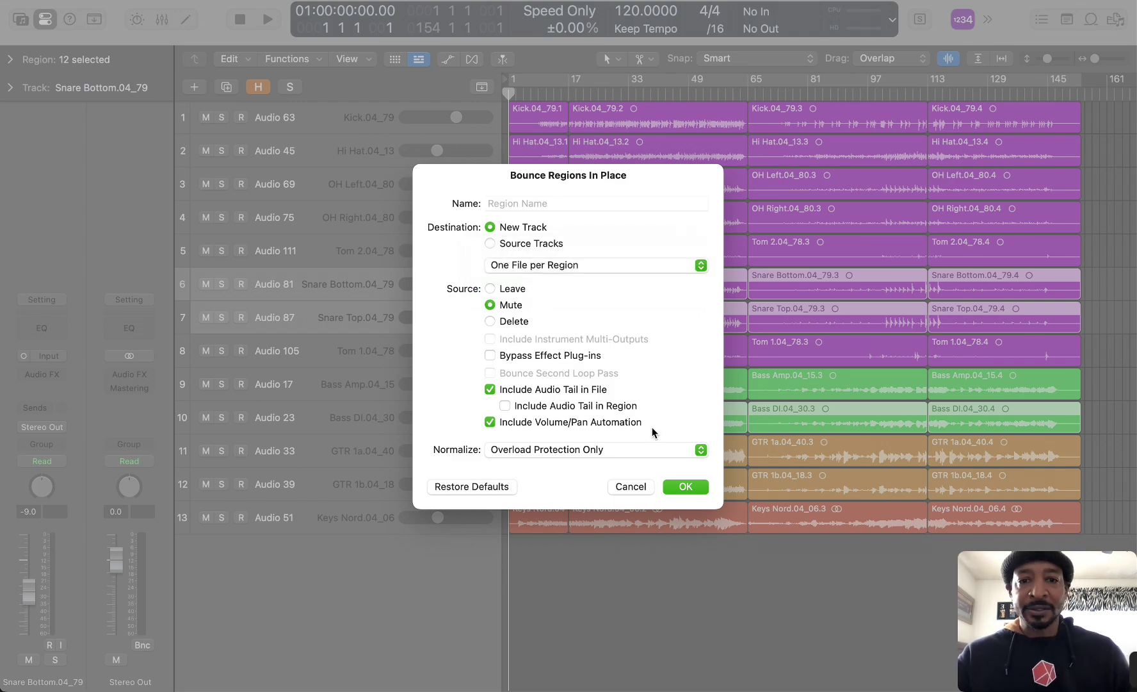
pyautogui.click(684, 488)
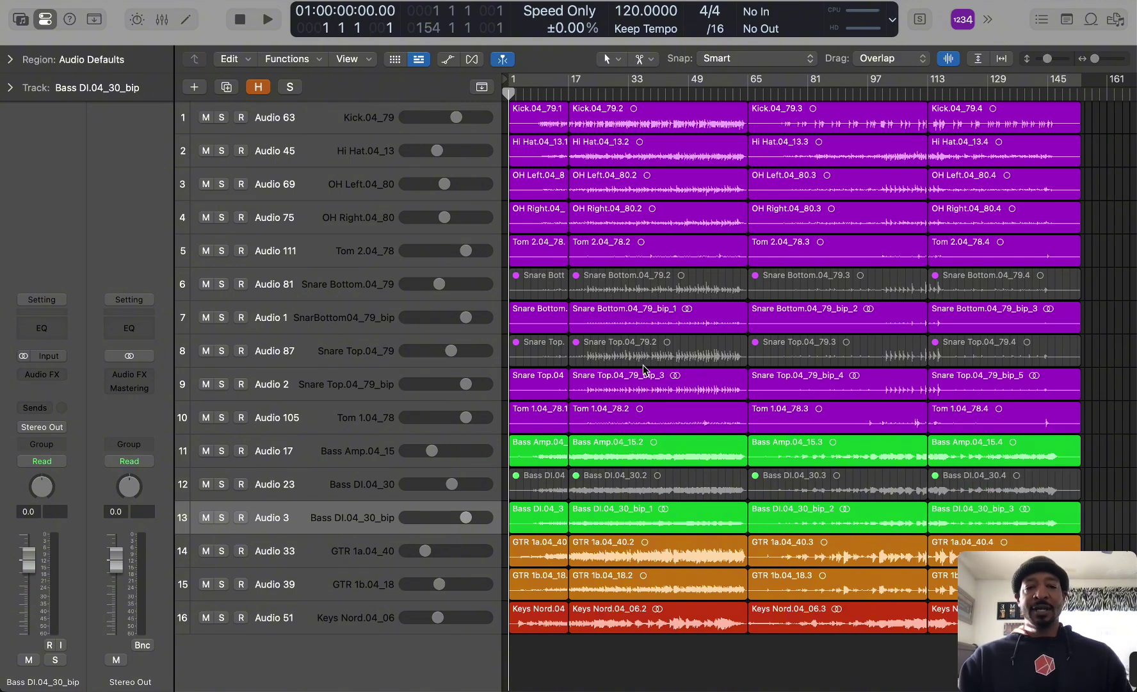
pyautogui.press('super+z')
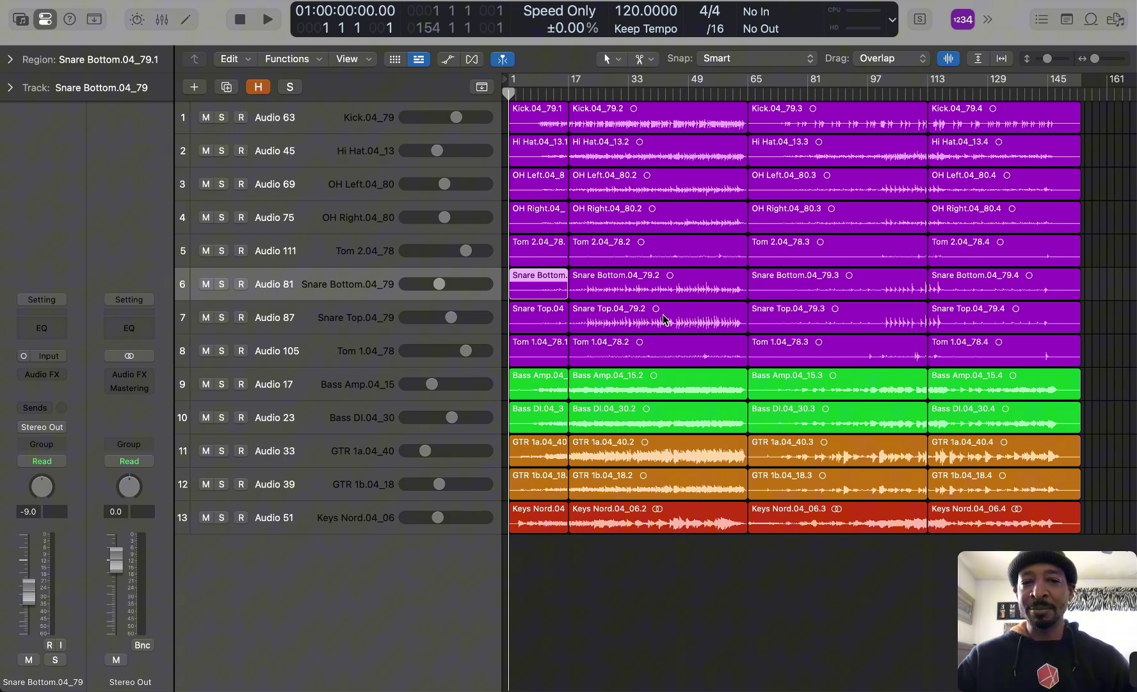
# Join each track's regions into one full-length region and show the mixer below
pyautogui.press('super+a')
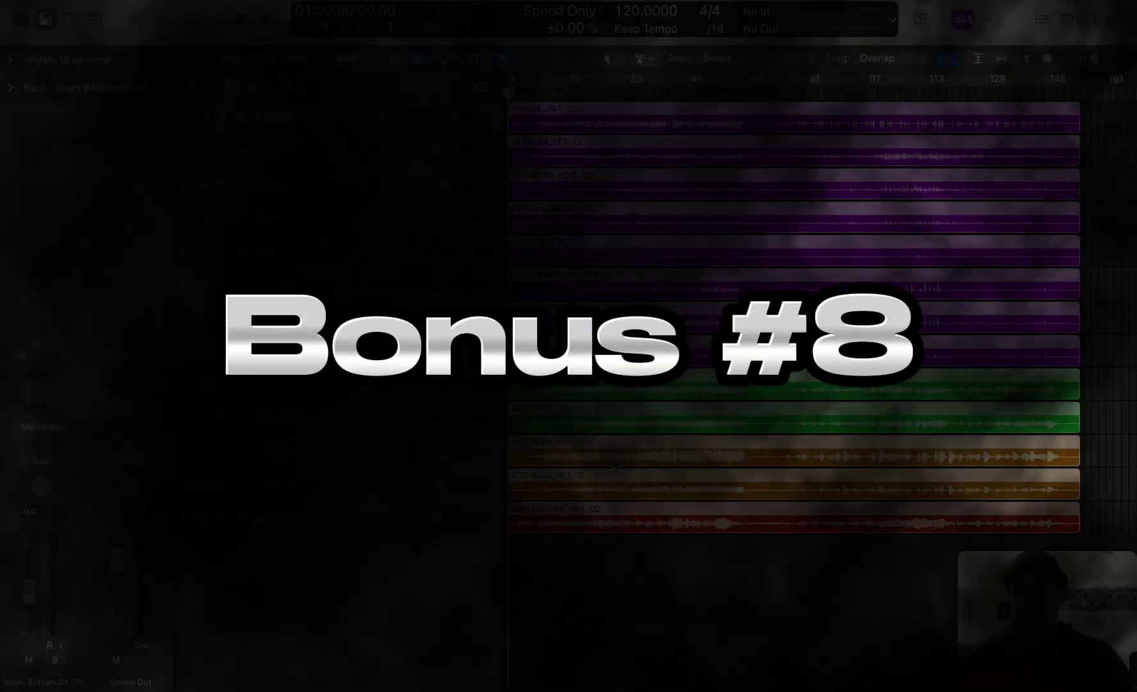
pyautogui.press('x')
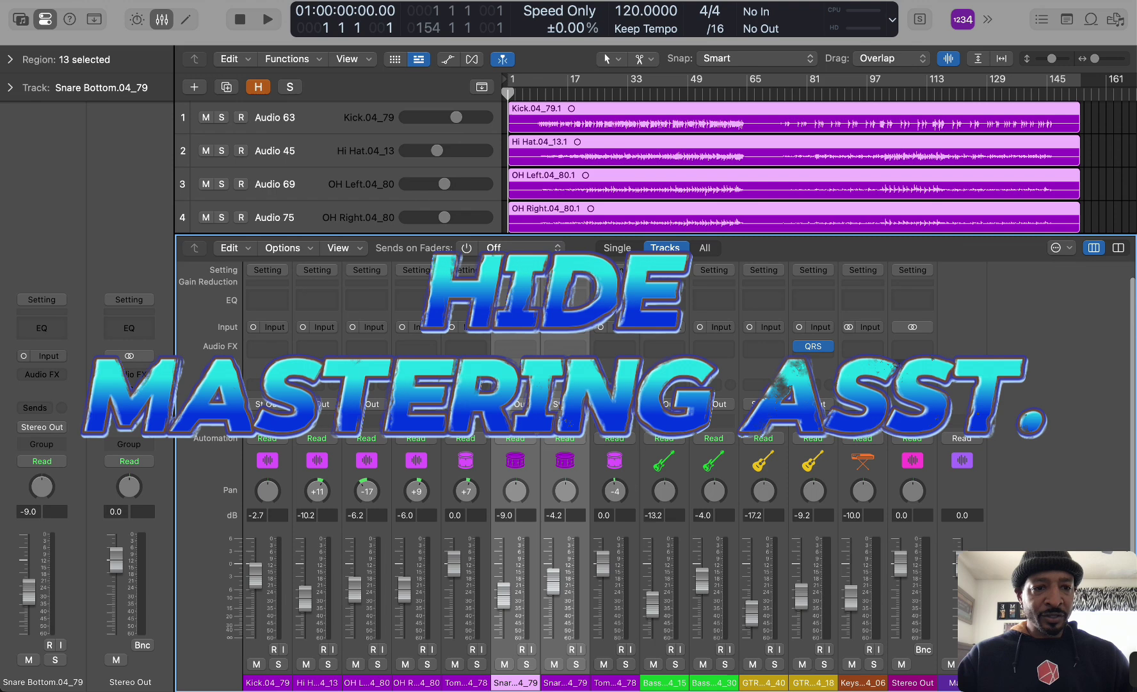
pyautogui.click(906, 351)
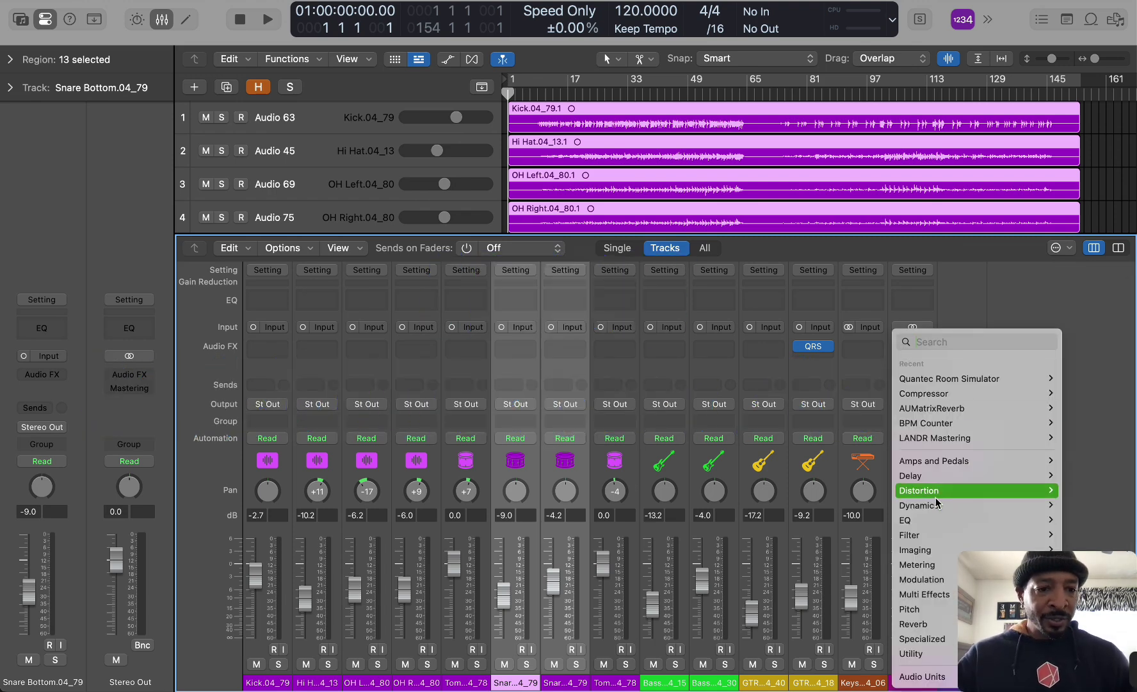
pyautogui.click(857, 348)
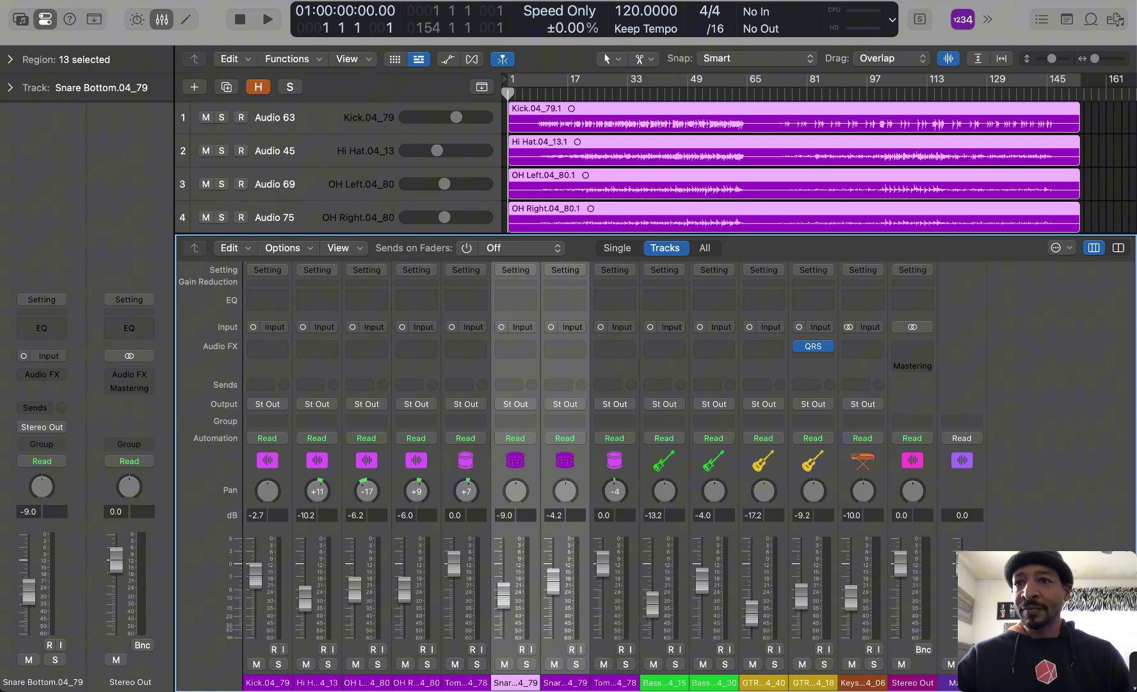
# Go to the Logic Pro menu to reach Settings
pyautogui.click(103, 0)
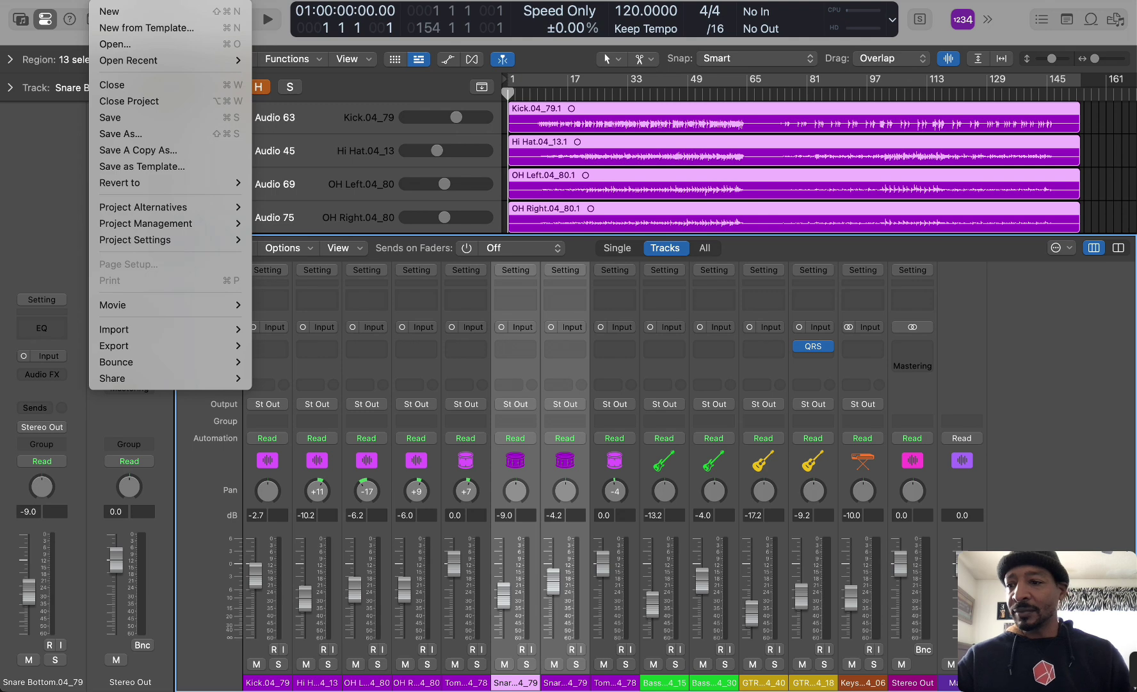
pyautogui.moveTo(64, 0)
pyautogui.moveTo(80, 40)
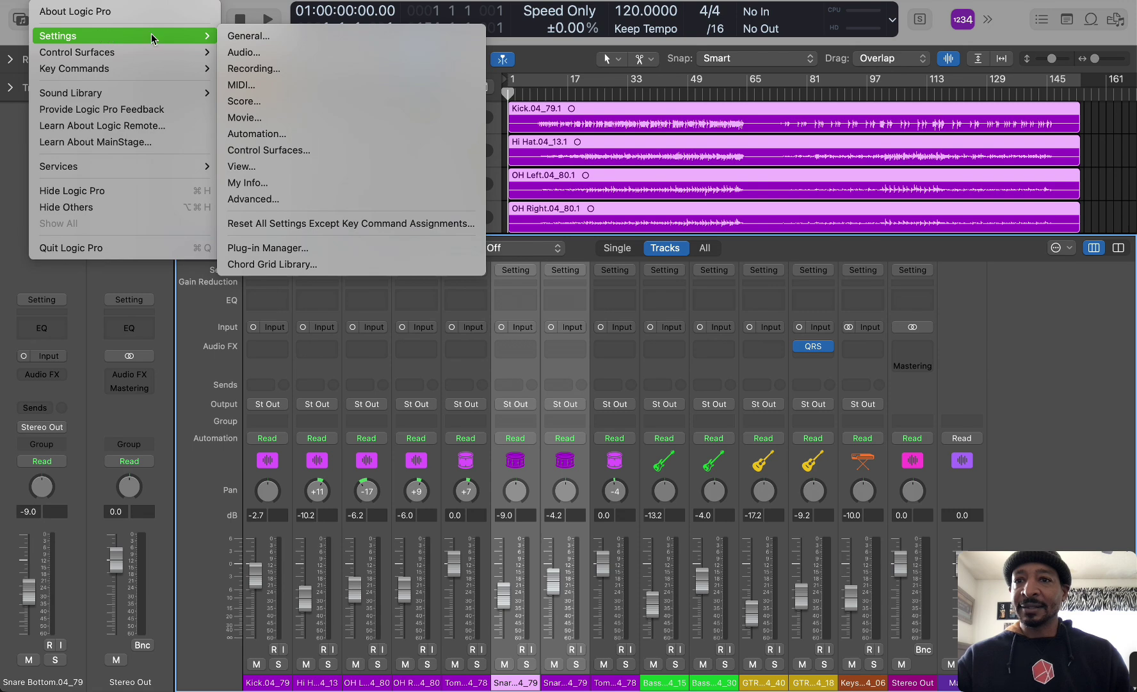
pyautogui.click(260, 39)
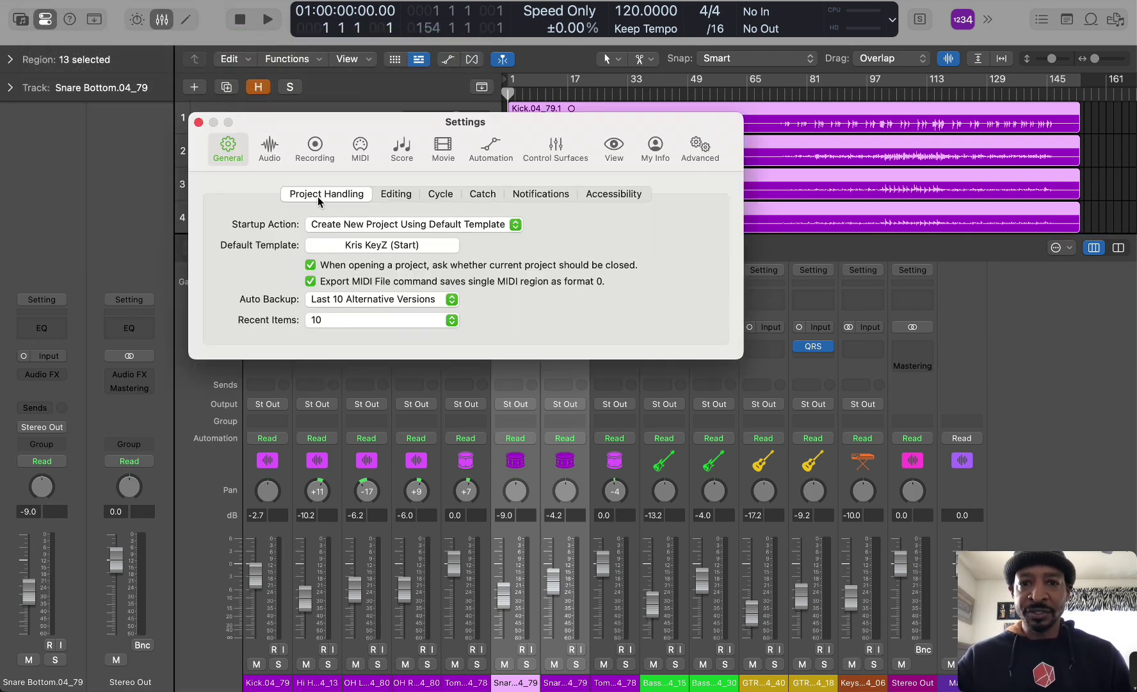
pyautogui.click(616, 153)
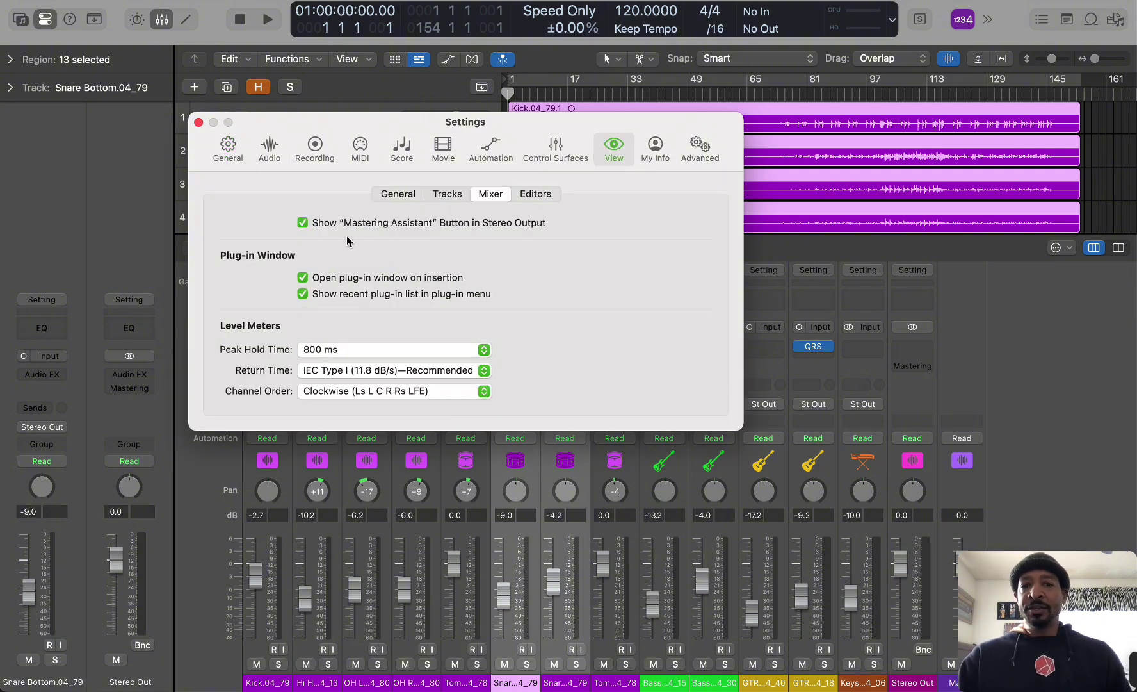
pyautogui.click(421, 194)
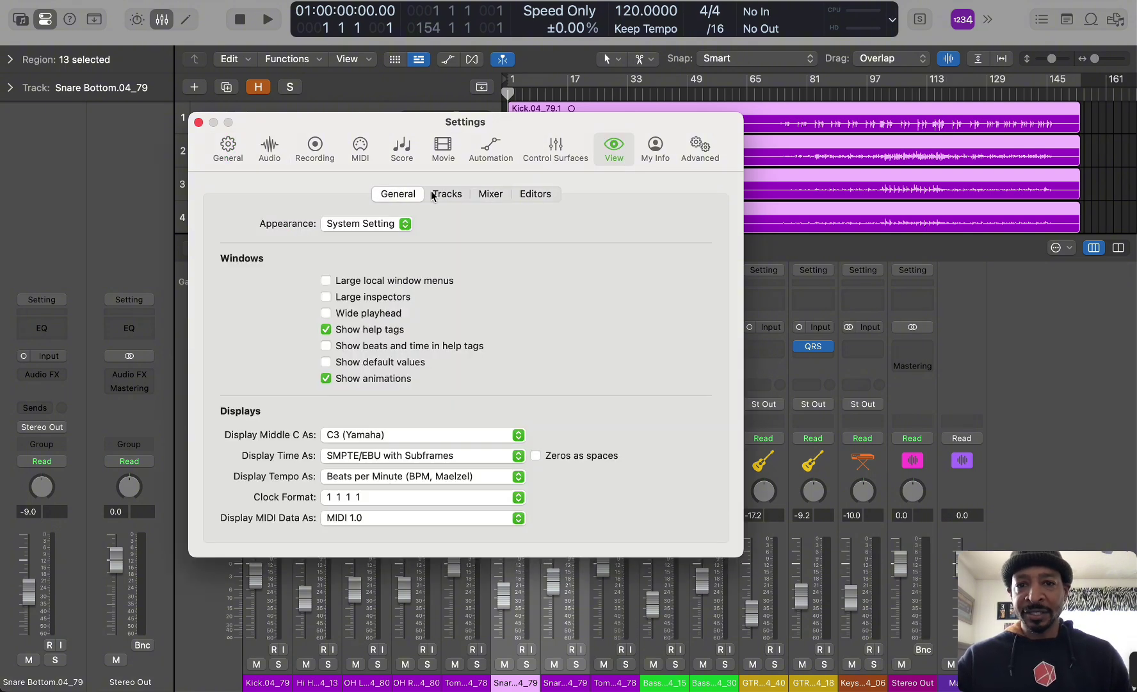
pyautogui.click(447, 193)
pyautogui.click(485, 196)
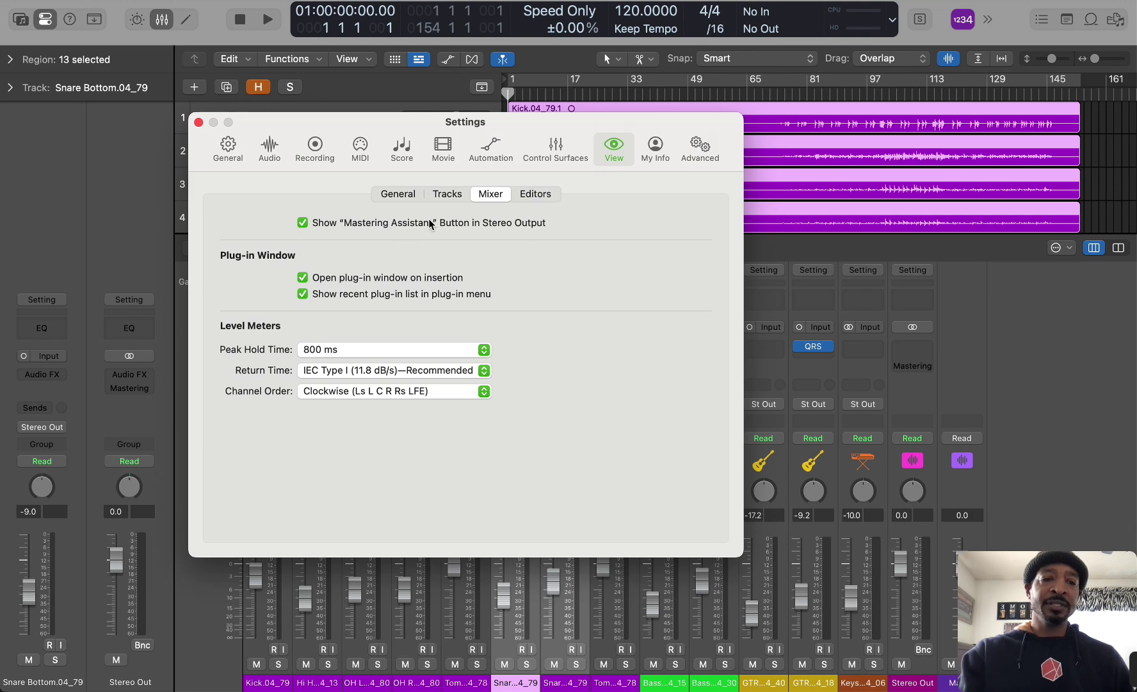
pyautogui.click(303, 222)
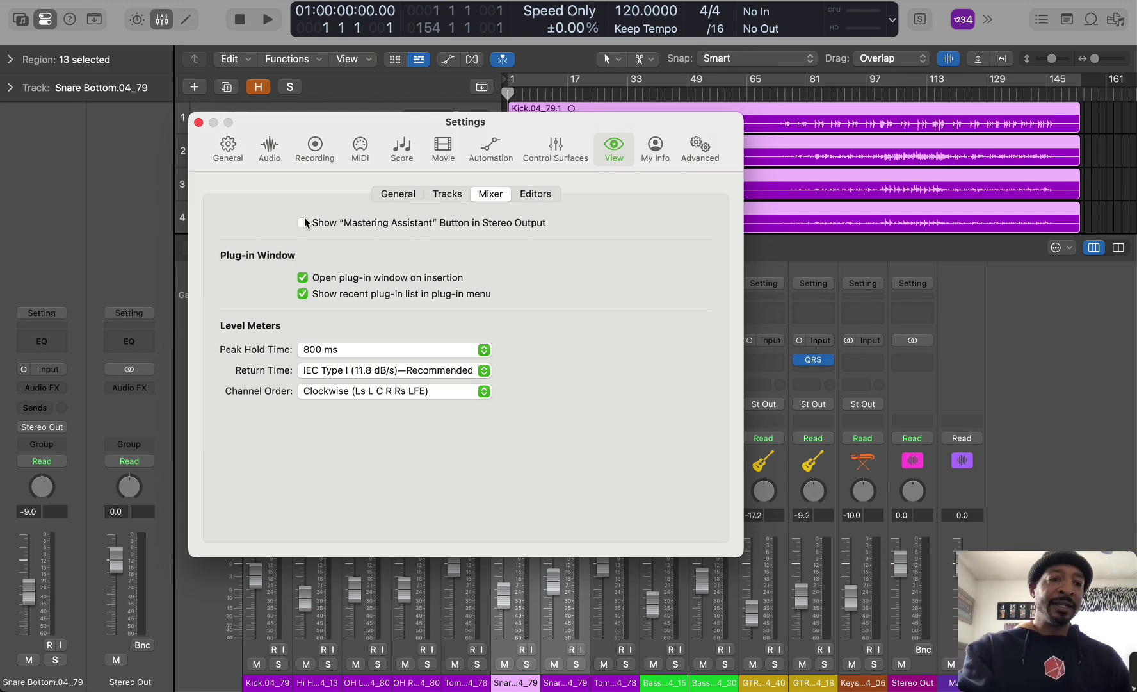
pyautogui.click(304, 222)
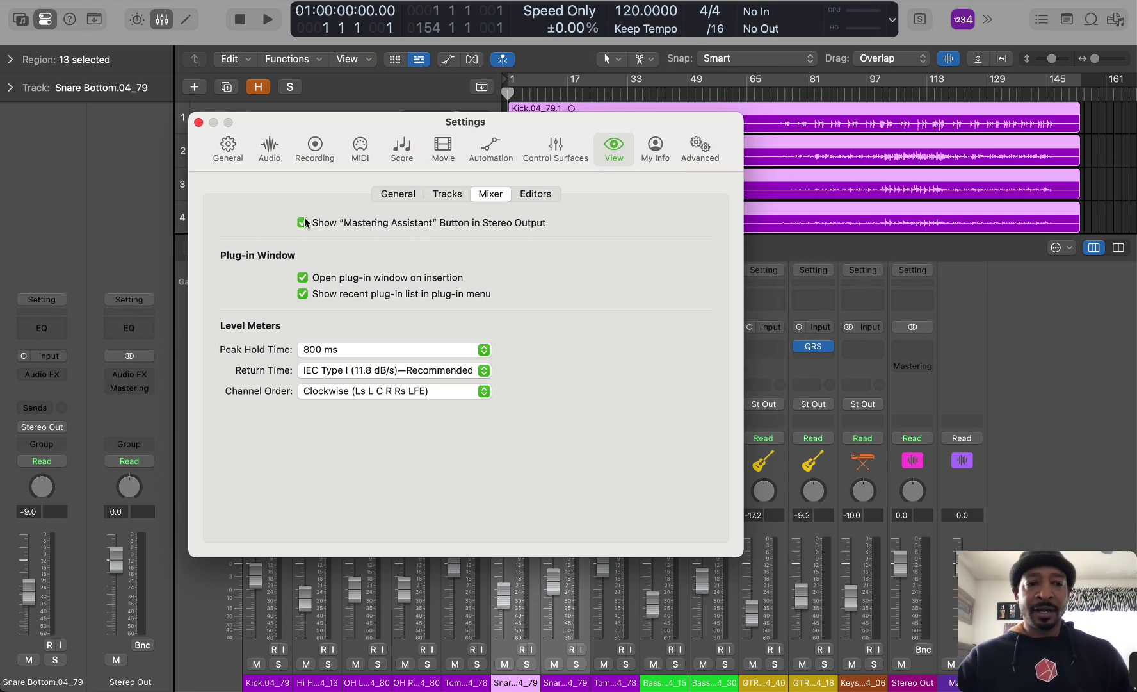
pyautogui.click(304, 222)
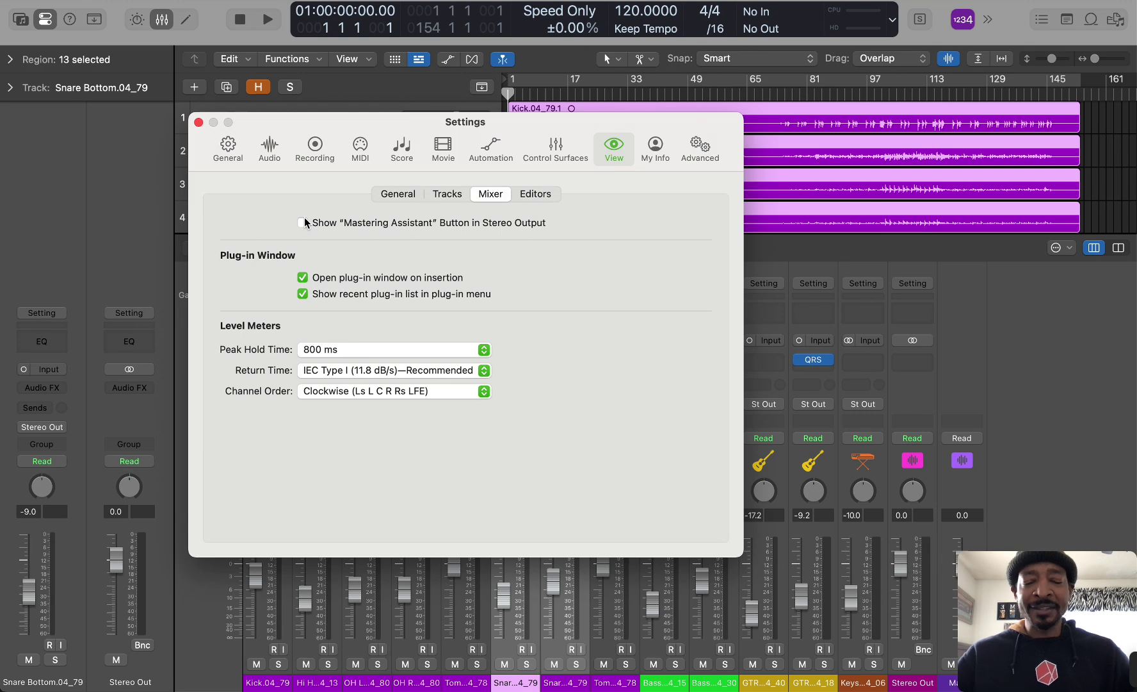
pyautogui.click(301, 223)
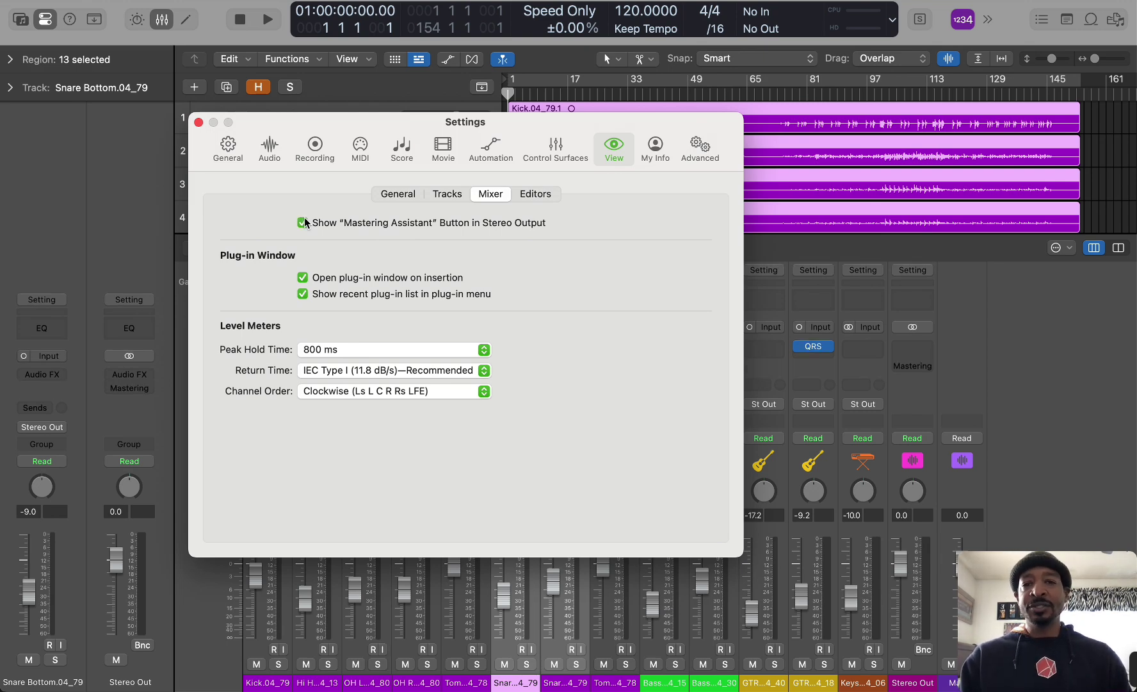
pyautogui.click(302, 223)
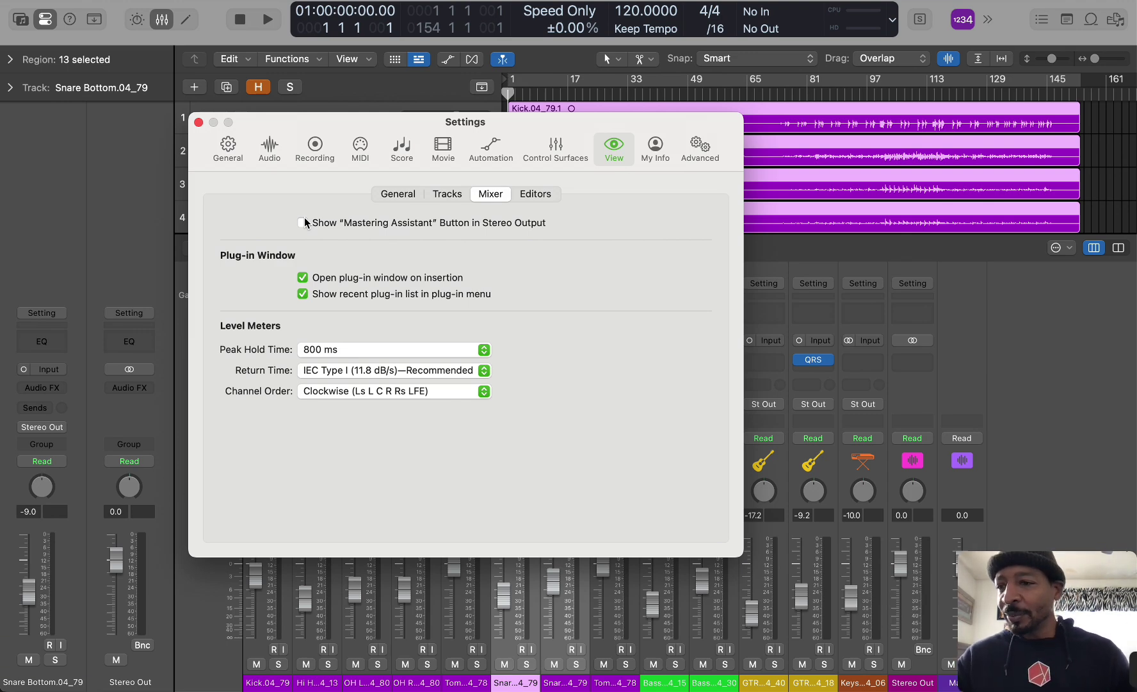
pyautogui.click(302, 223)
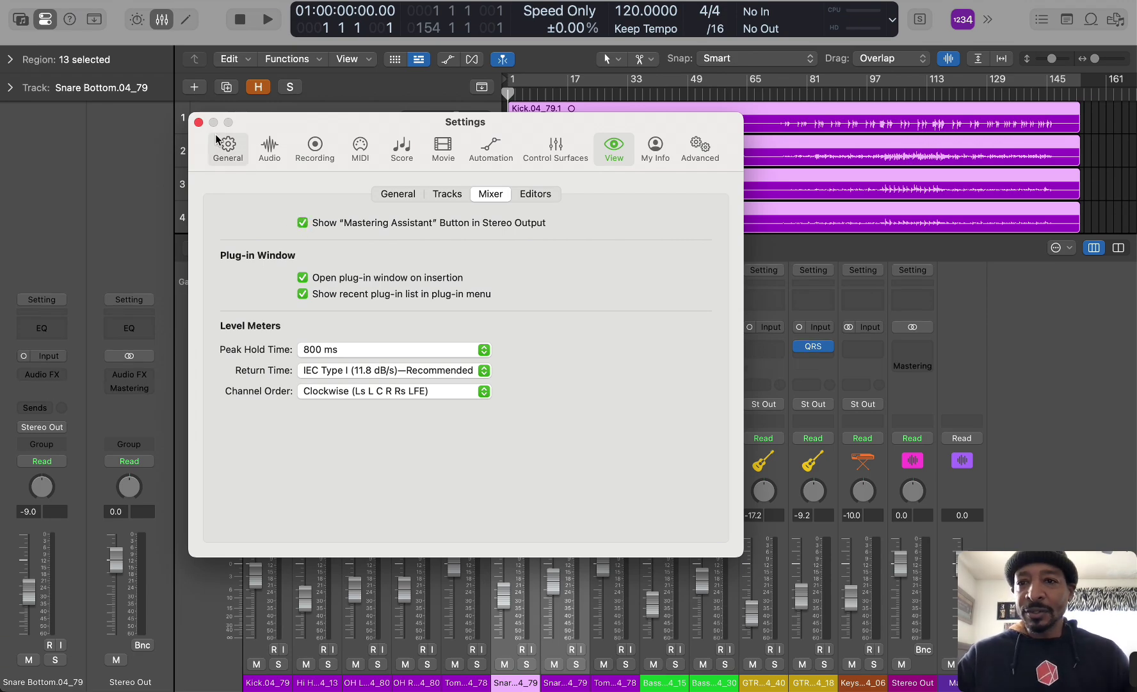
pyautogui.click(198, 122)
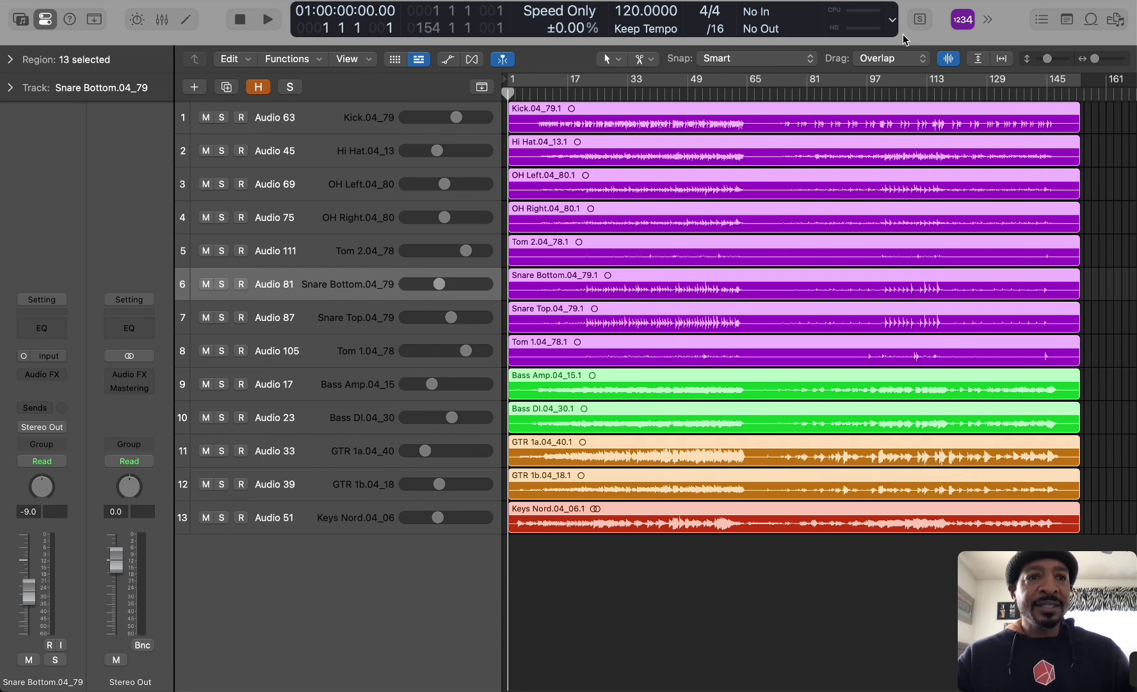
# Enable Sample Rate / Buffer Size in the control bar display, reading 48 and 512
pyautogui.rightClick(903, 33)
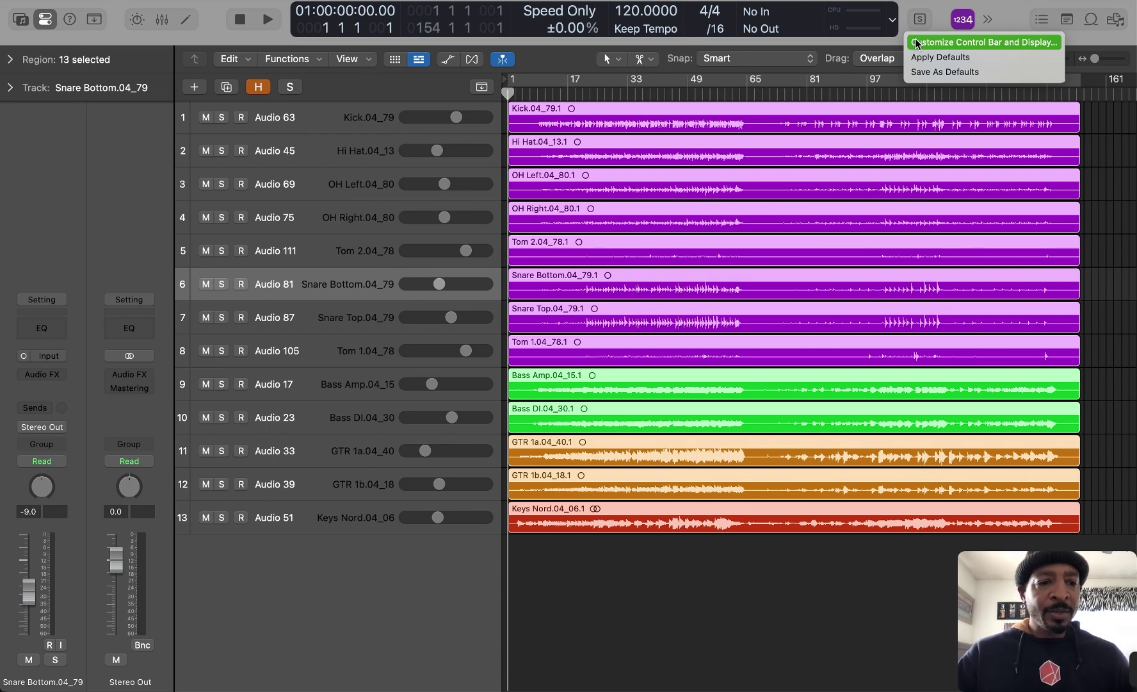
pyautogui.click(917, 44)
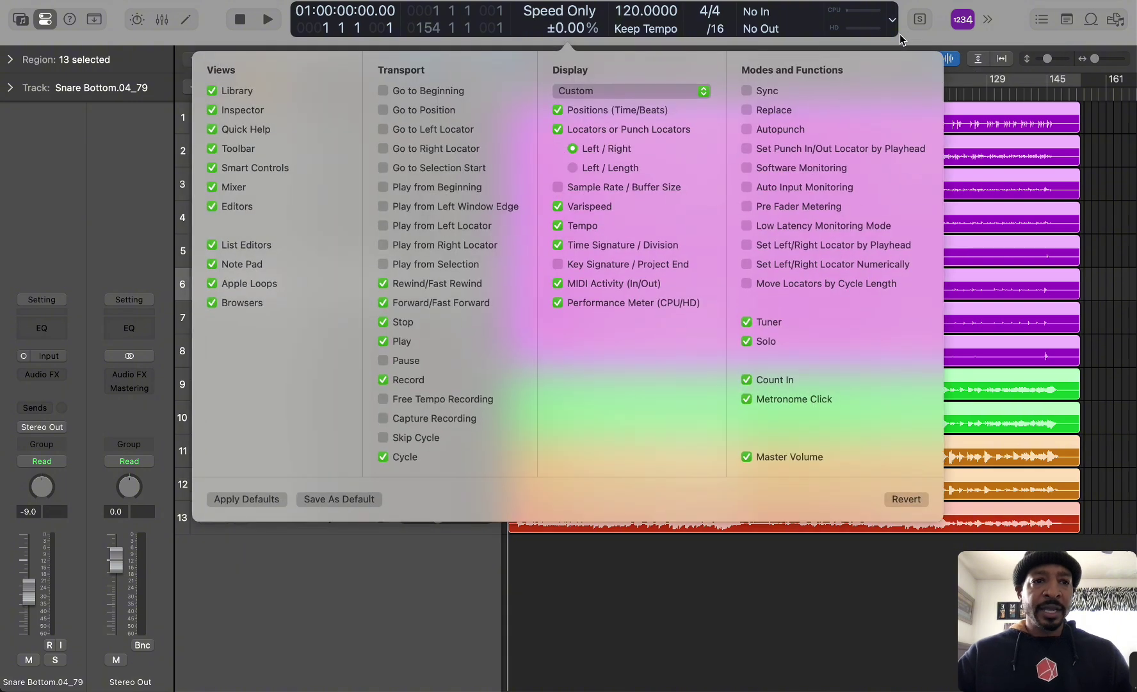
pyautogui.click(900, 36)
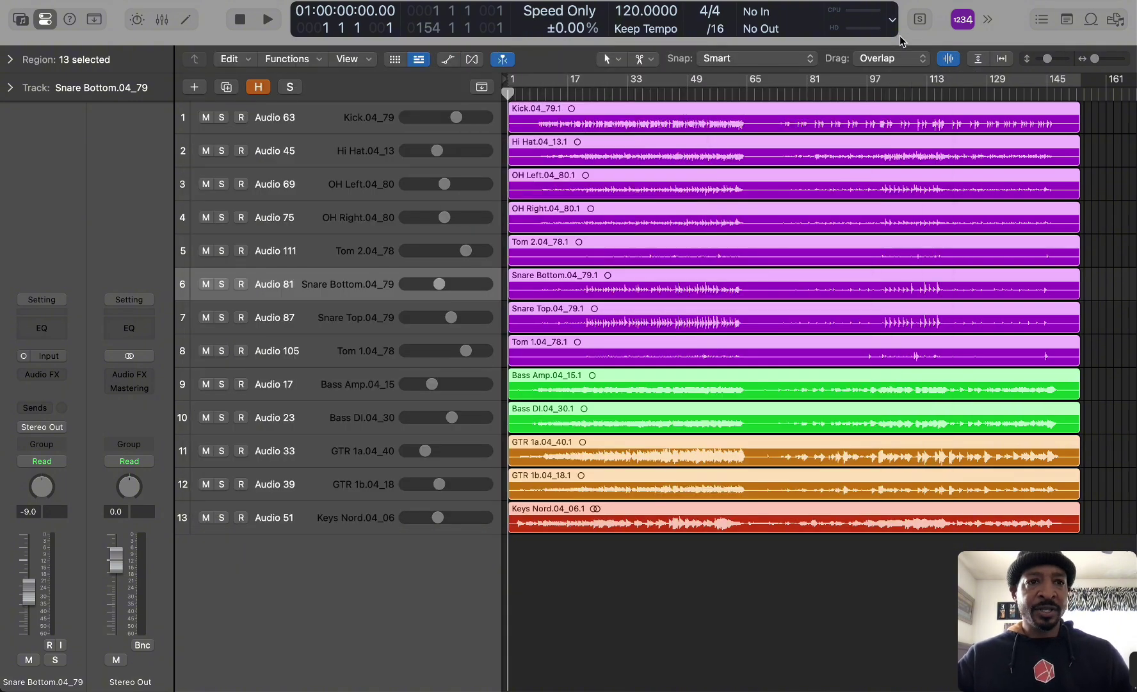
pyautogui.rightClick(901, 35)
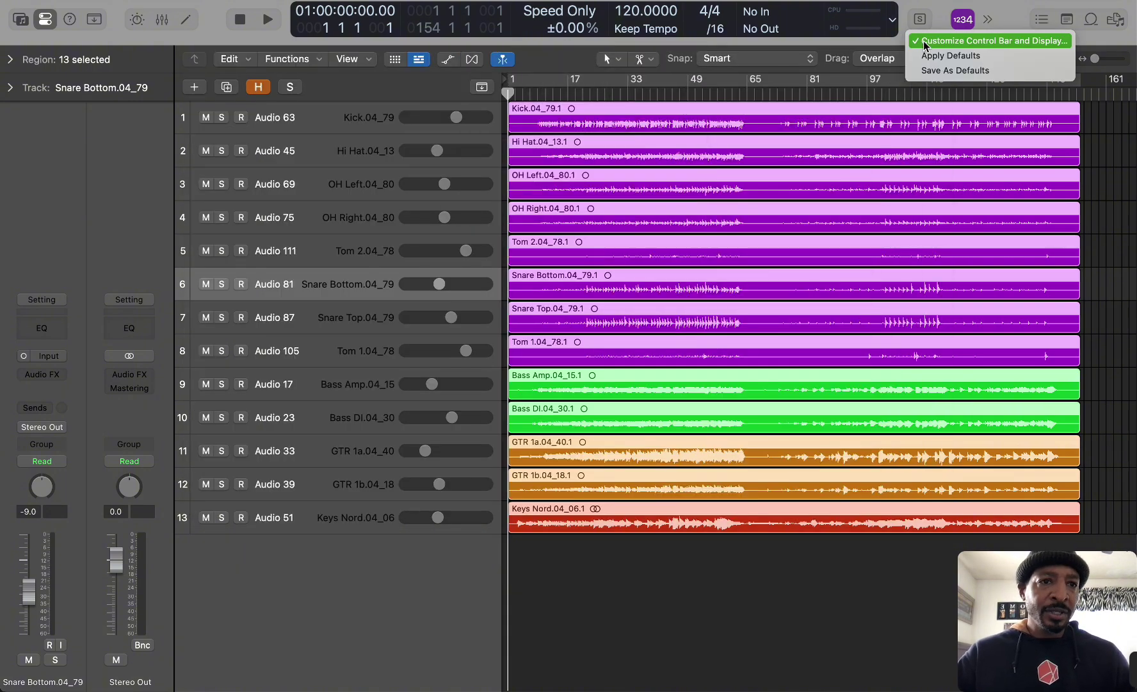
pyautogui.click(925, 42)
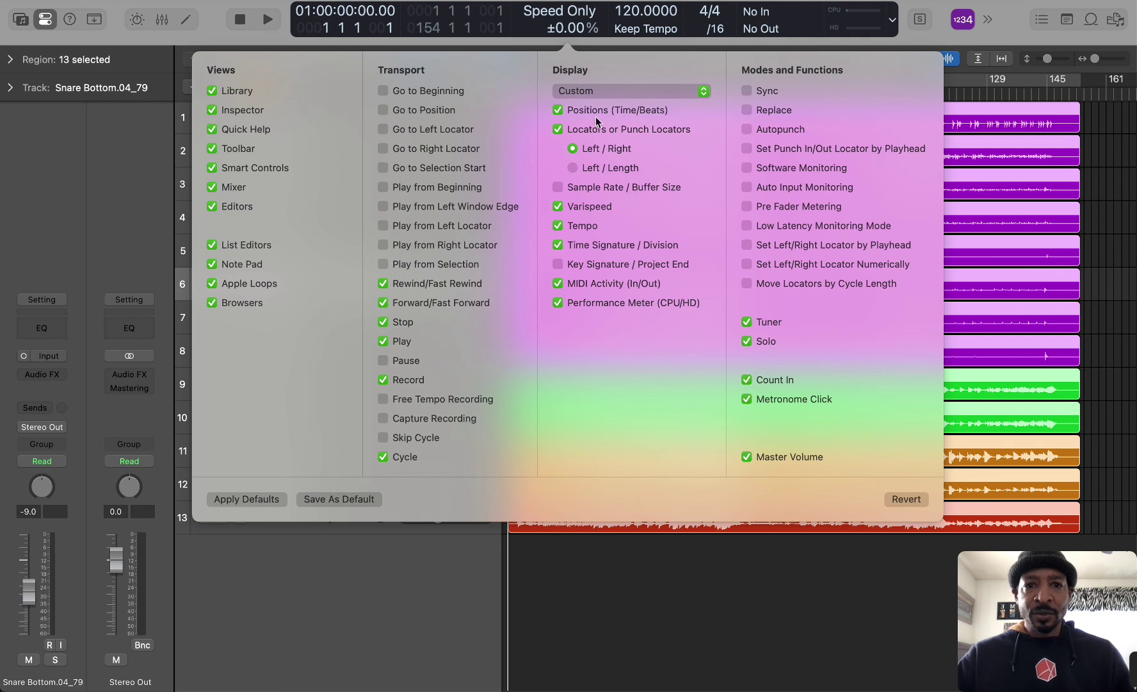
pyautogui.click(557, 189)
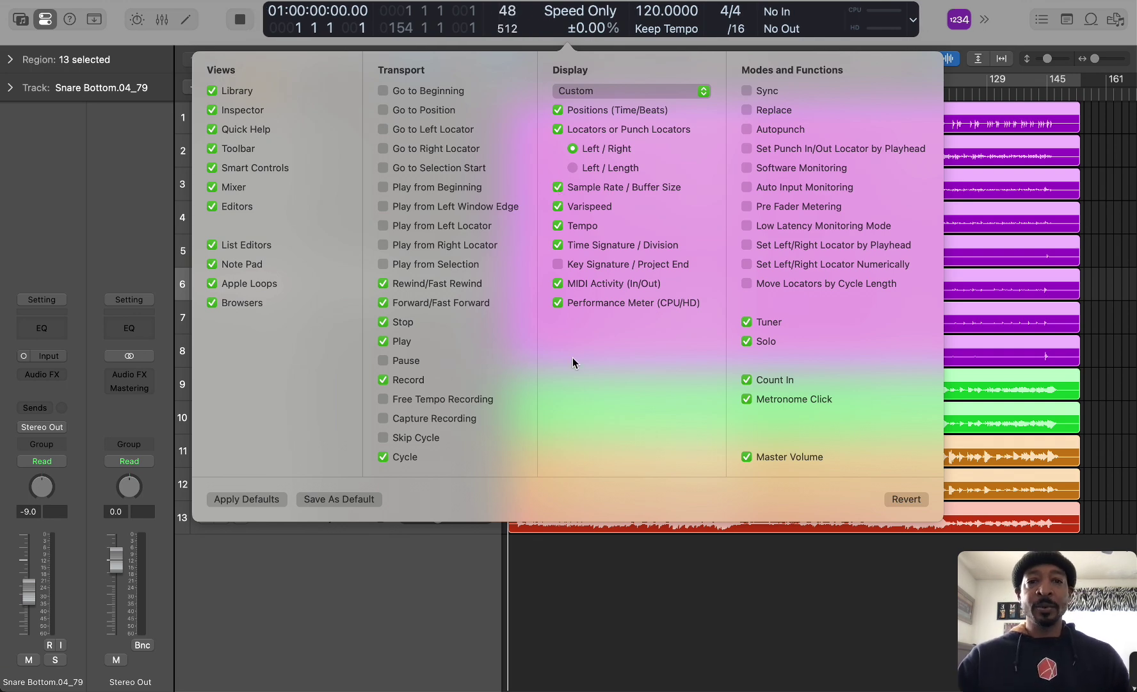
pyautogui.click(605, 600)
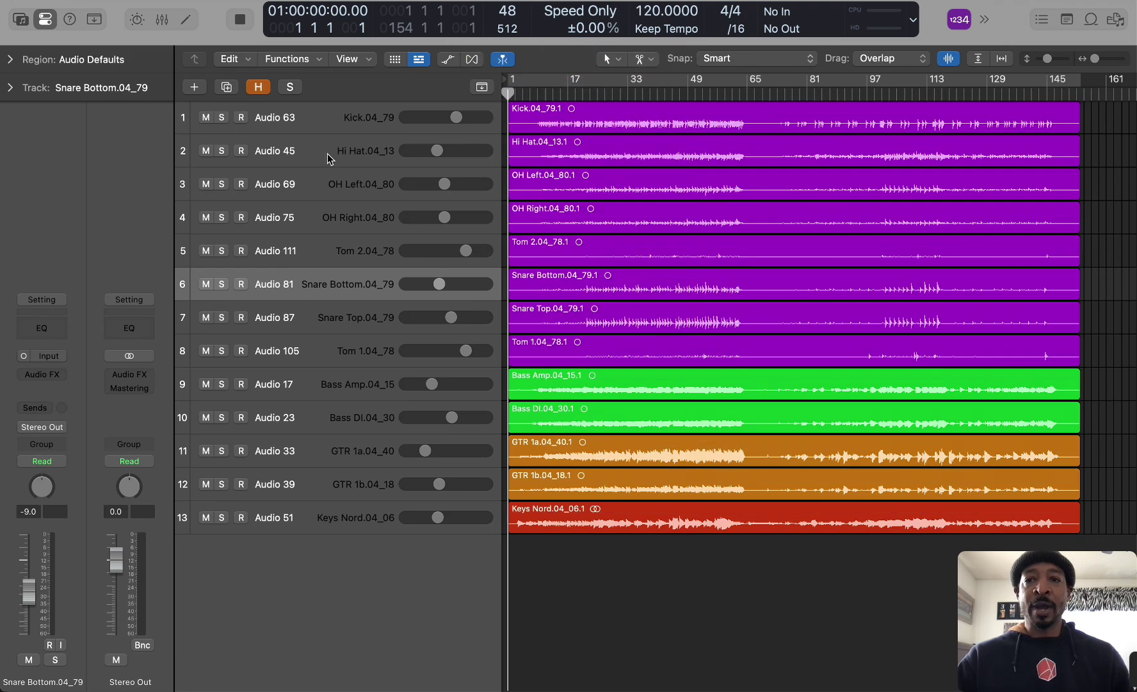
pyautogui.click(88, 1)
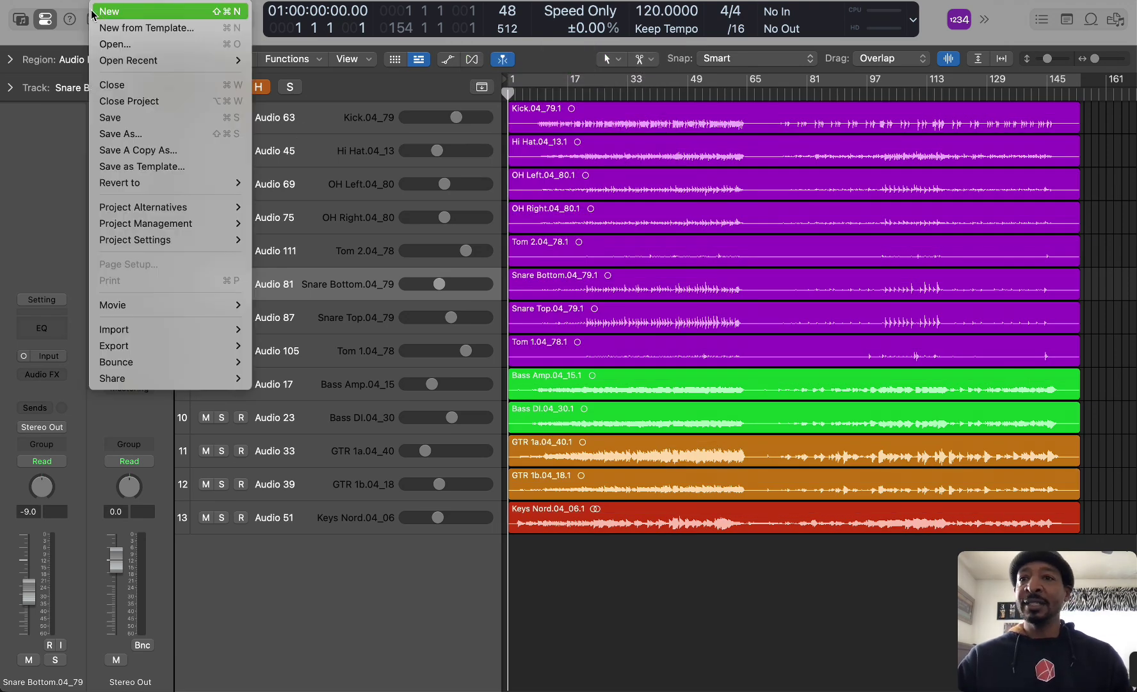
pyautogui.moveTo(64, 5)
pyautogui.moveTo(64, 37)
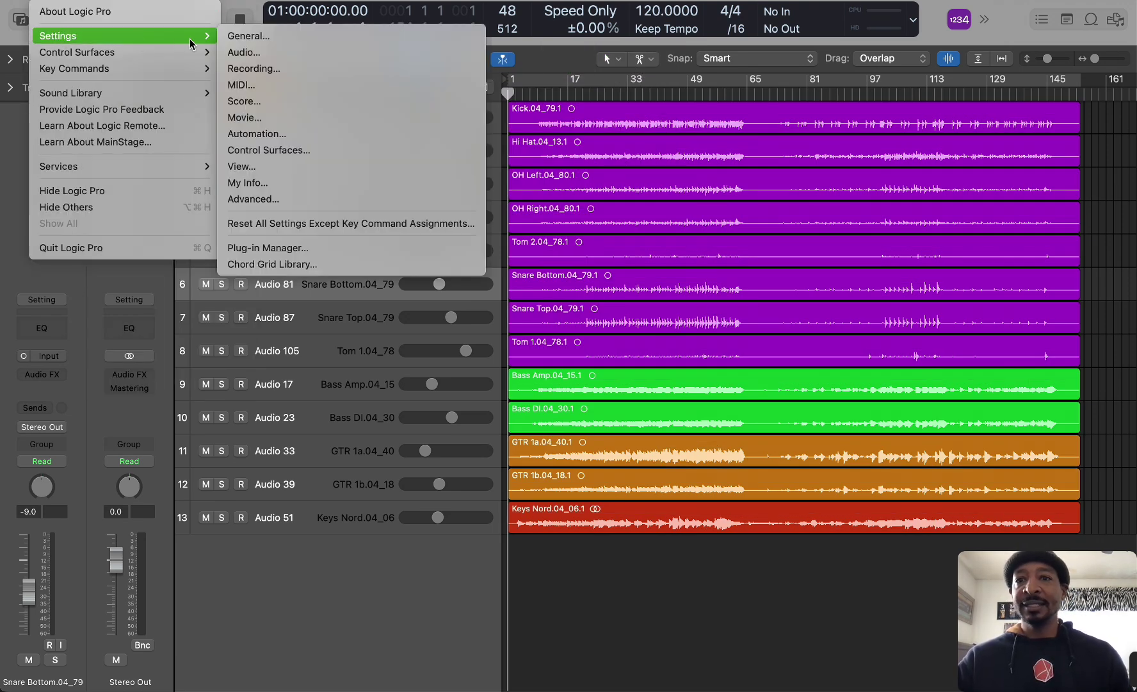
pyautogui.click(255, 37)
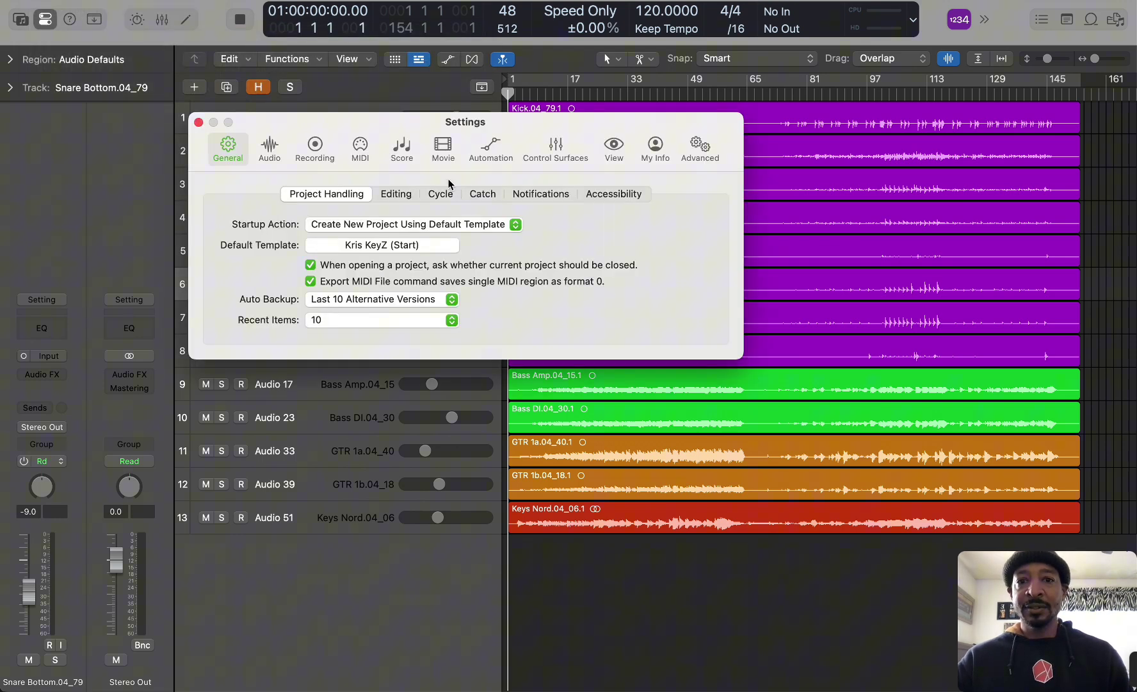
pyautogui.click(269, 149)
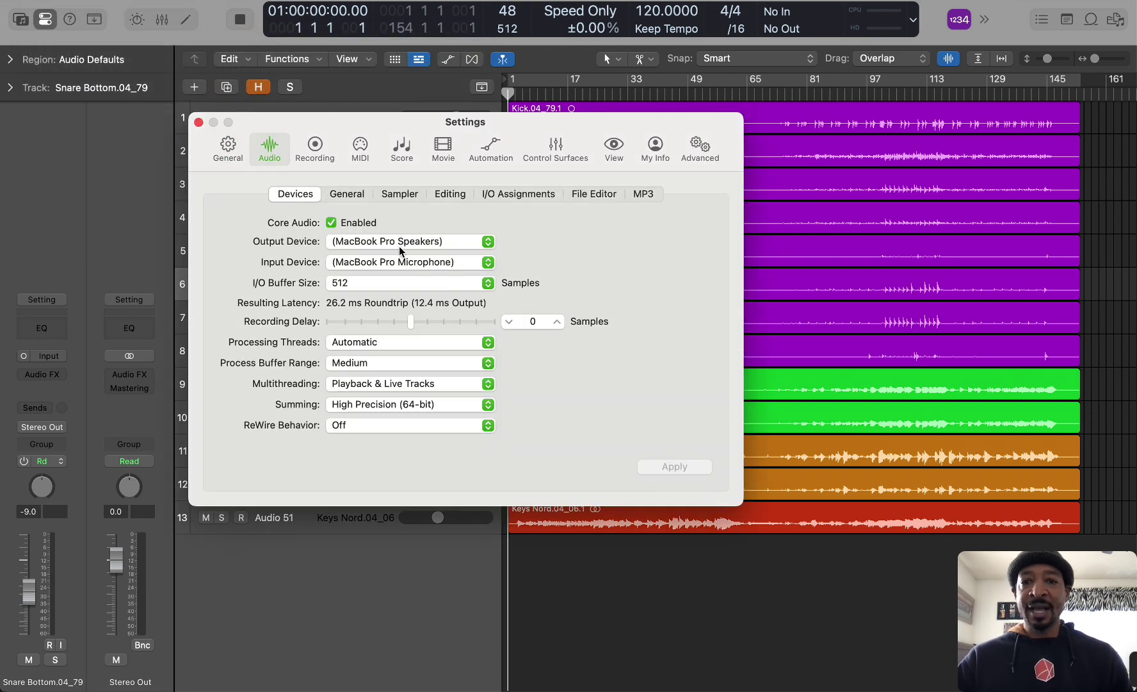
pyautogui.click(395, 283)
pyautogui.click(199, 123)
pyautogui.click(198, 122)
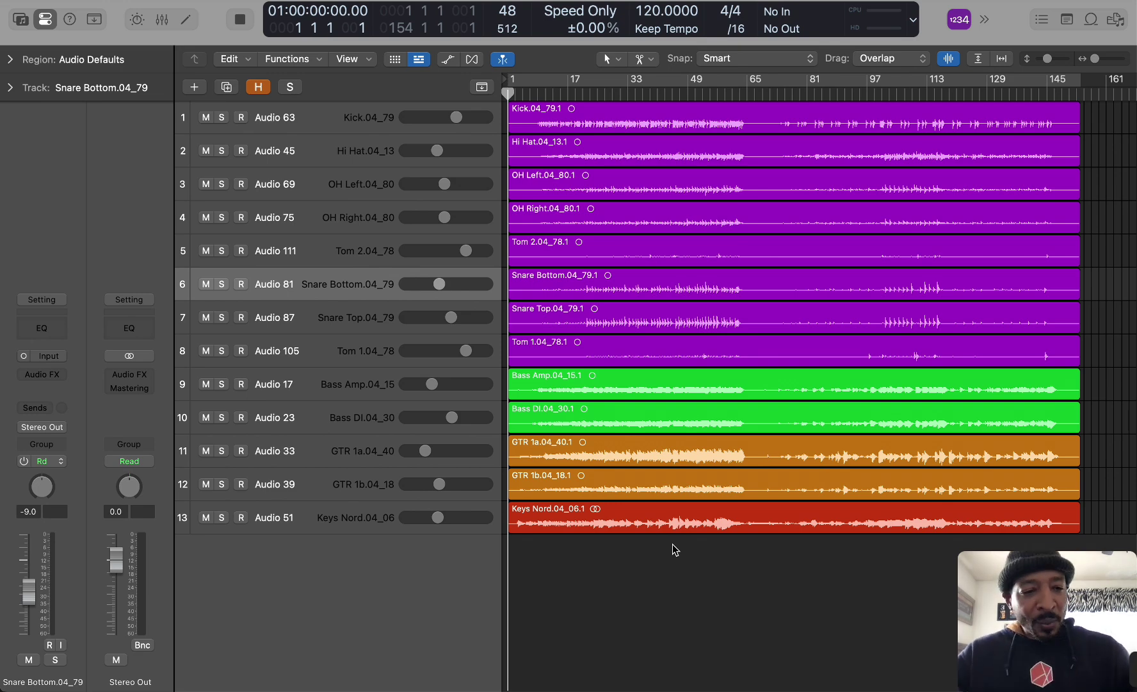
# Insert Quantec Room Simulator (Mono->Stereo) on the OH Right channel
pyautogui.click(976, 228)
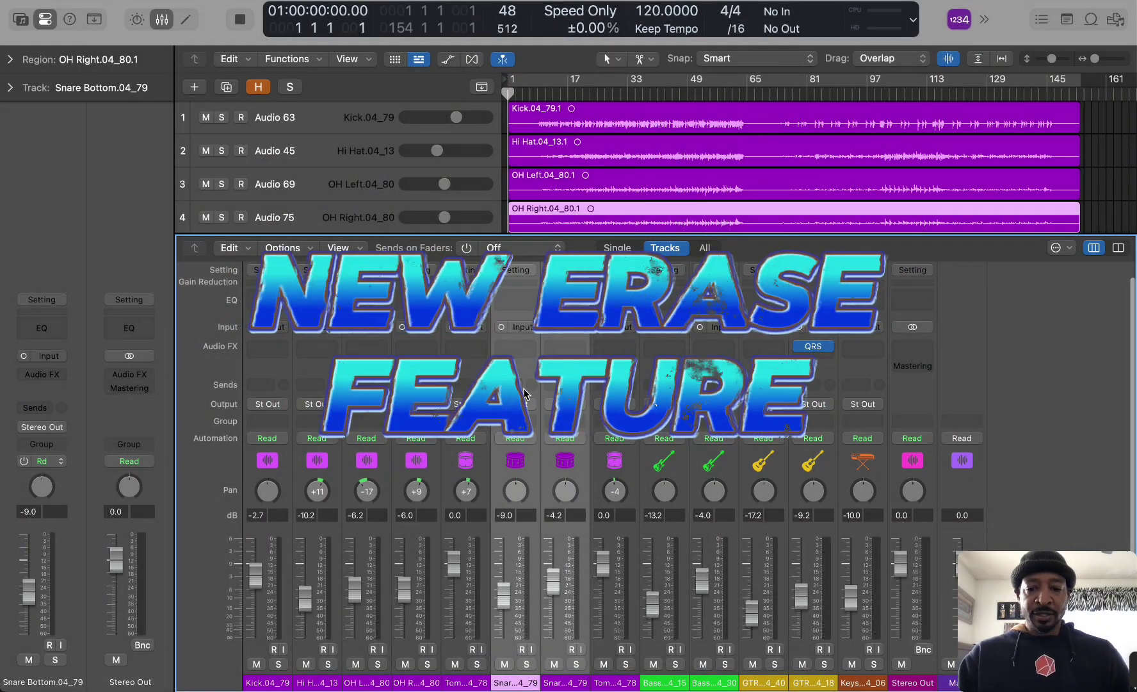
pyautogui.scroll(1, 525, 397)
pyautogui.scroll(-1, 525, 396)
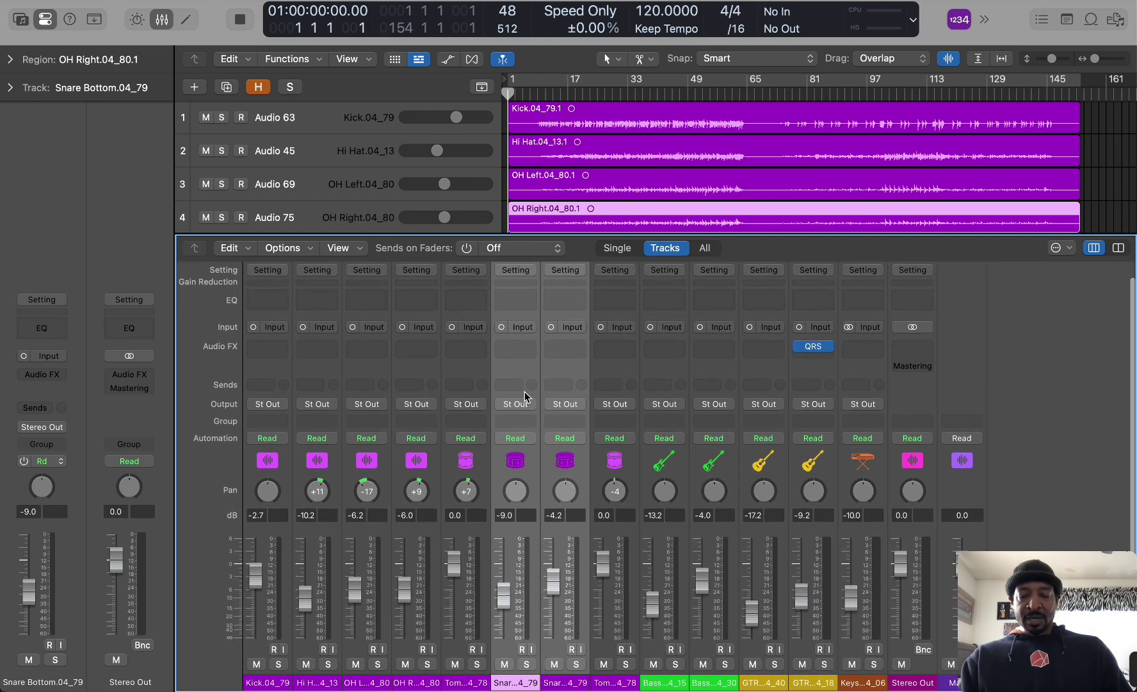
pyautogui.click(416, 353)
pyautogui.moveTo(436, 387)
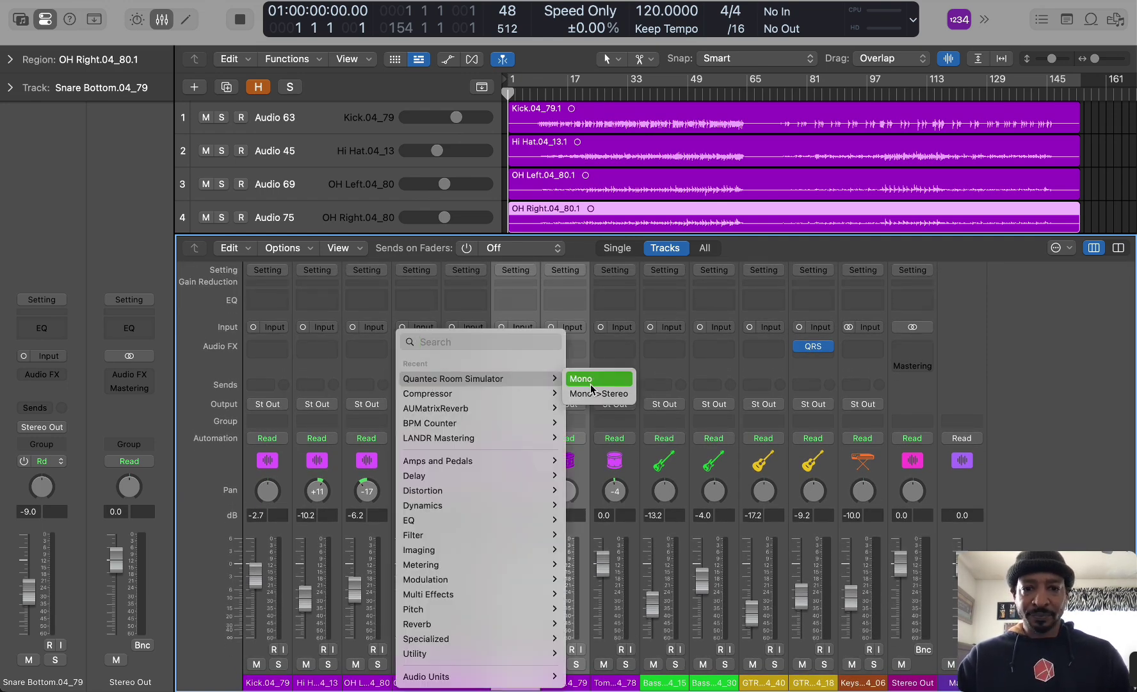
pyautogui.click(591, 394)
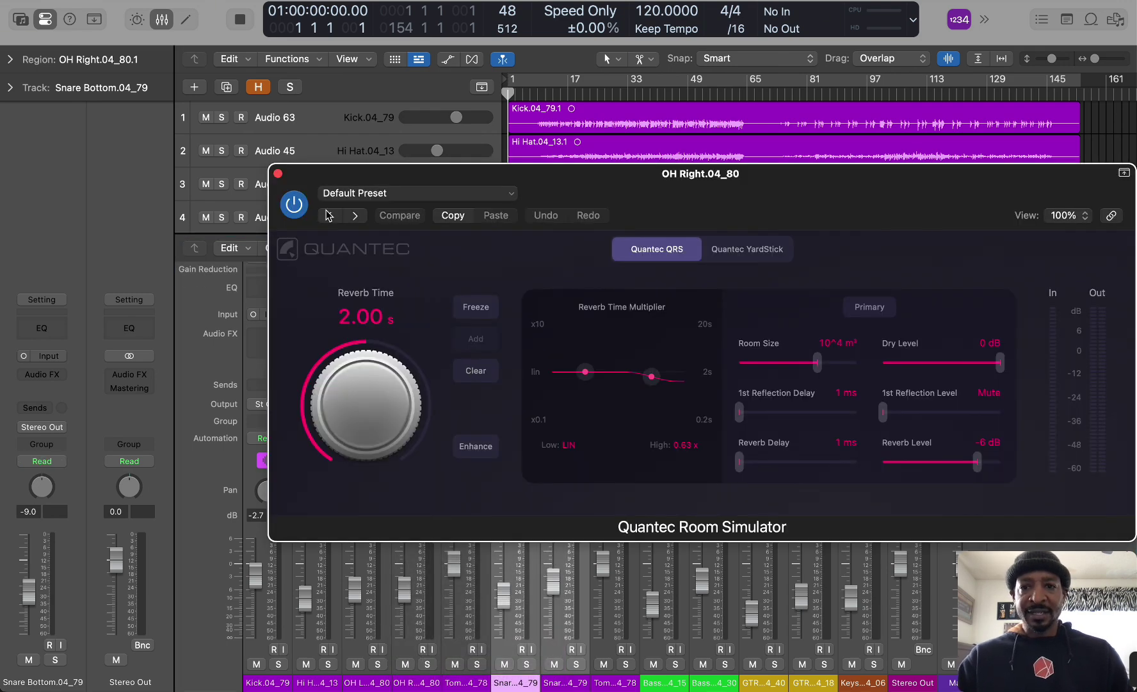
pyautogui.click(277, 173)
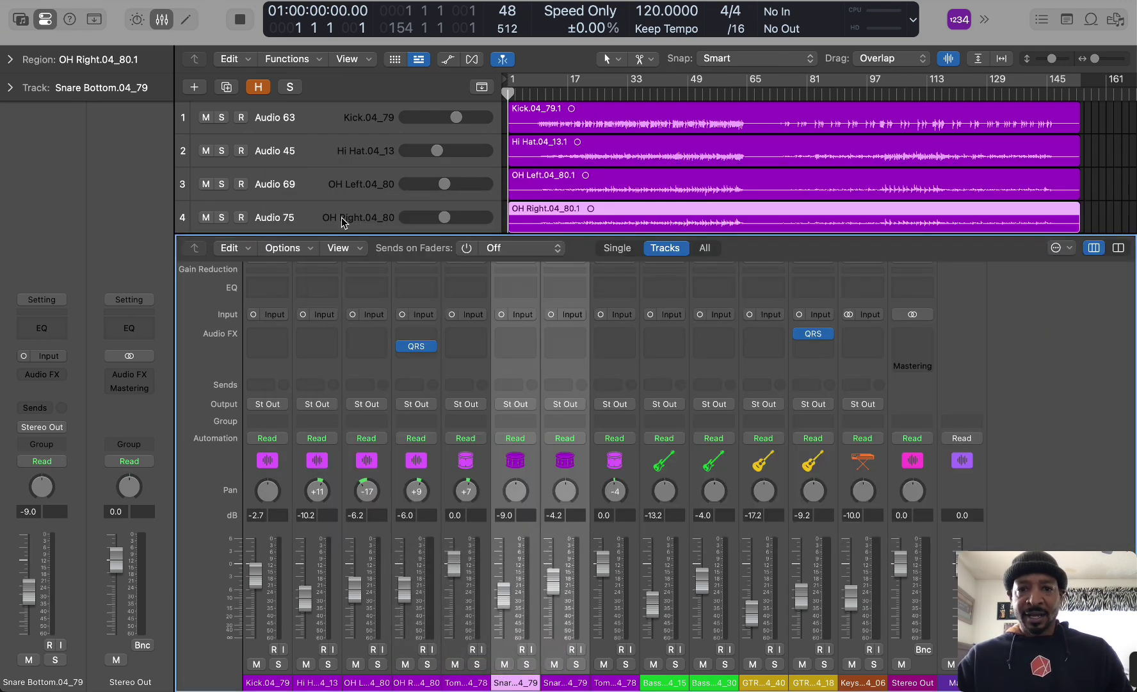
# Add a mono Compressor to Tom 2's Audio FX slot
pyautogui.click(468, 339)
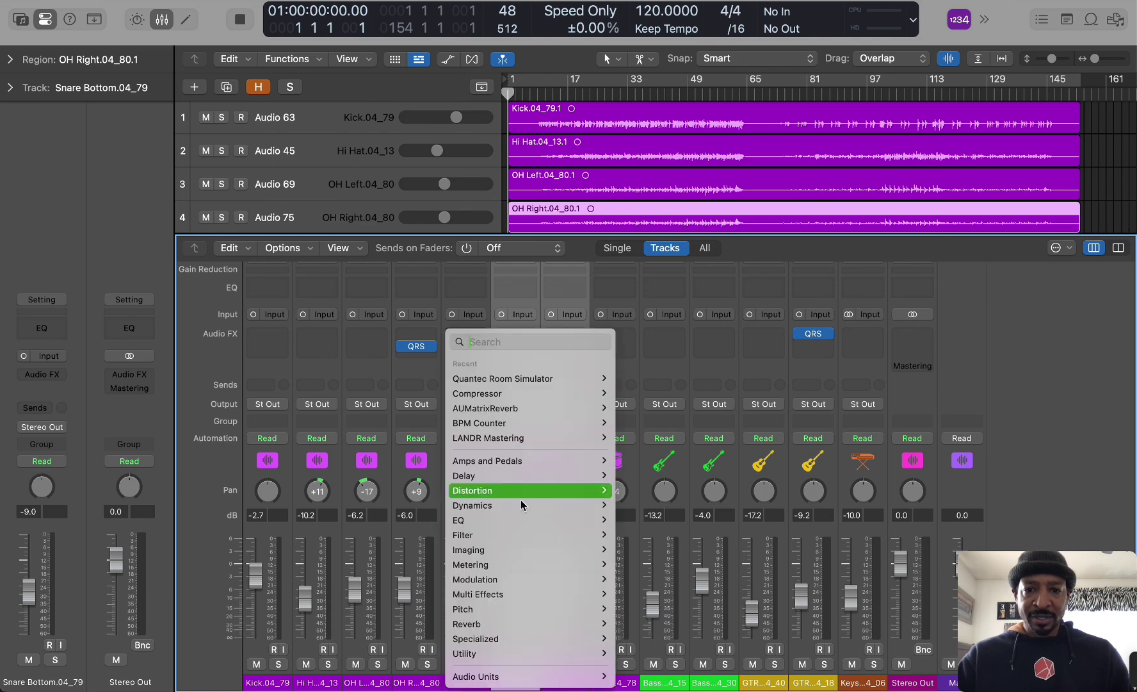
pyautogui.moveTo(558, 504)
pyautogui.moveTo(625, 14)
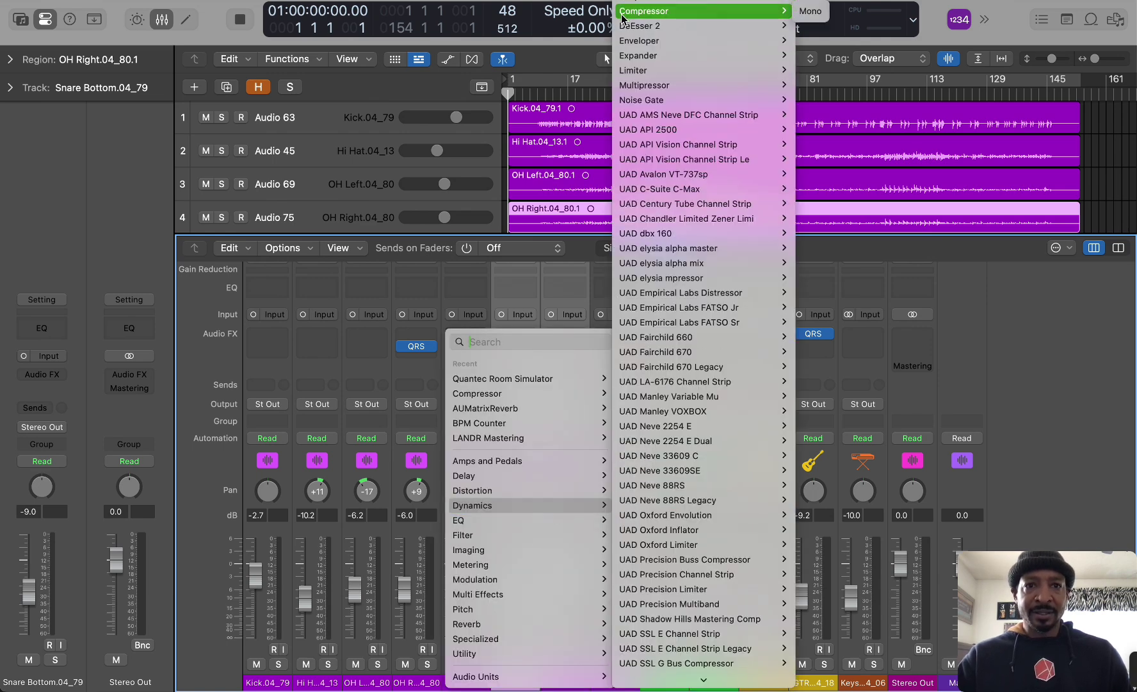
pyautogui.click(811, 12)
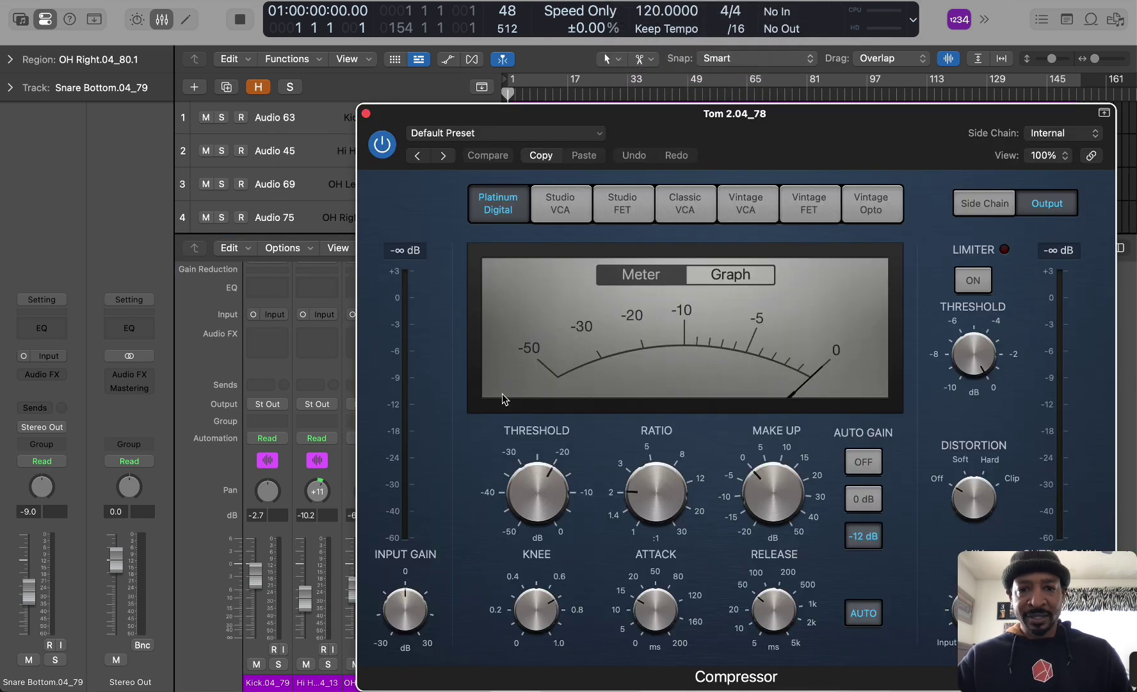
# Close the Compressor window and remove the Quantec Room Simulator from OH Right
pyautogui.click(366, 113)
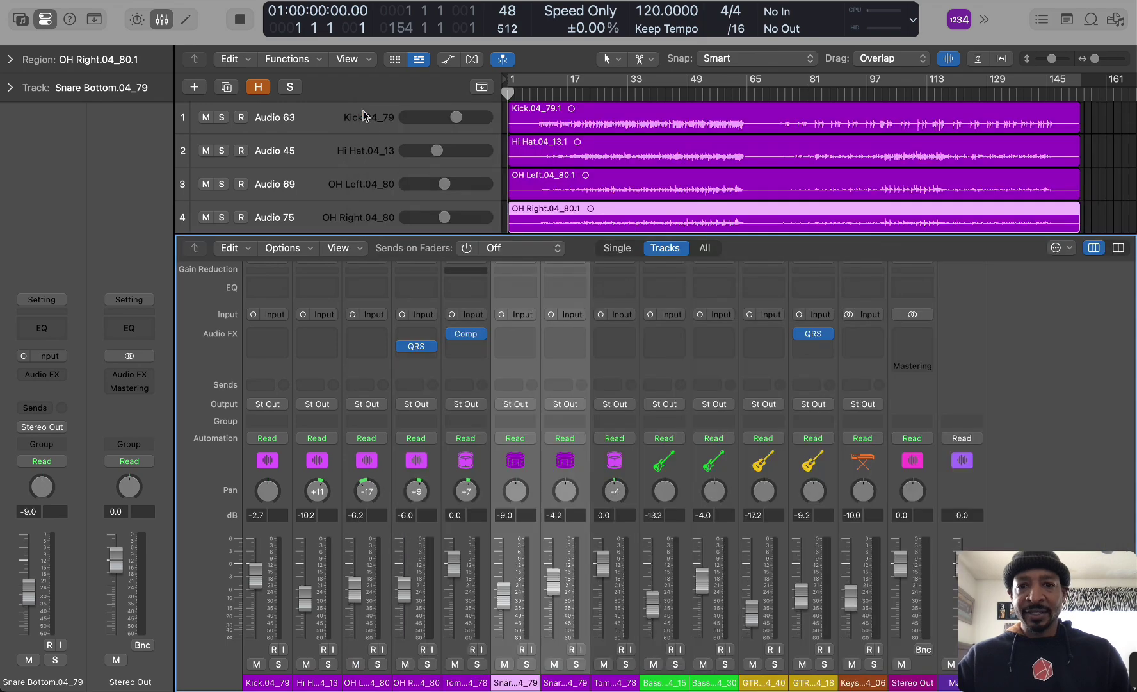
pyautogui.click(433, 349)
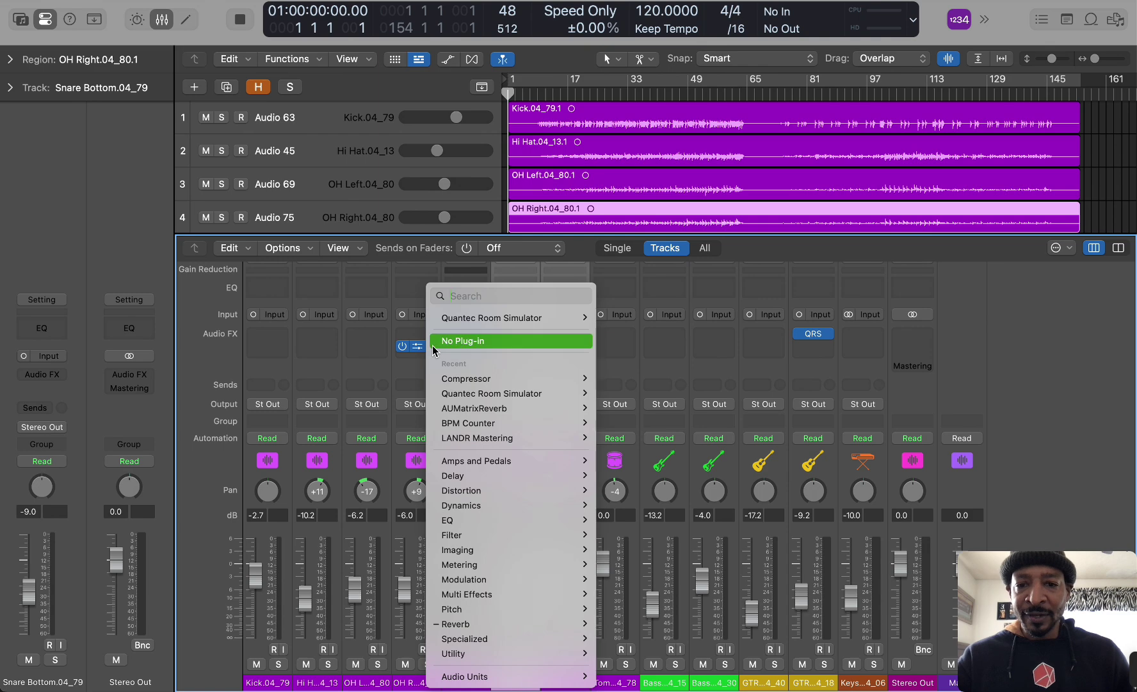
pyautogui.click(389, 329)
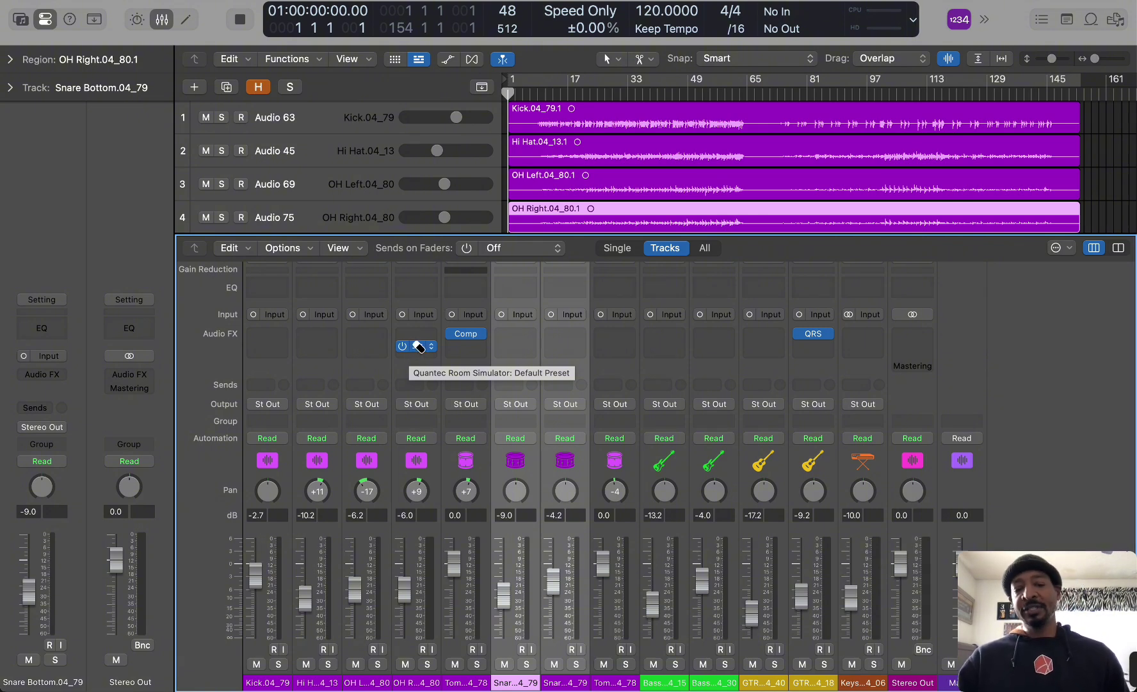
pyautogui.press('super+z')
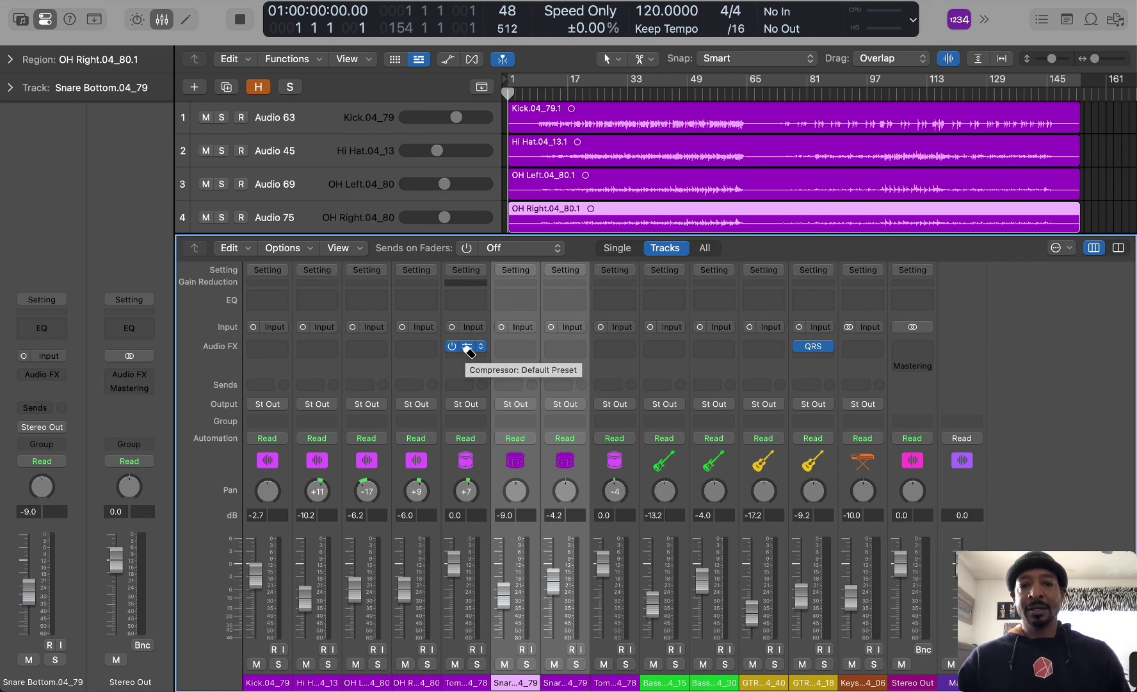
# Erase the Compressor from Tom 2, leaving its insert slot empty
pyautogui.moveTo(469, 349); pyautogui.dragTo(467, 354)
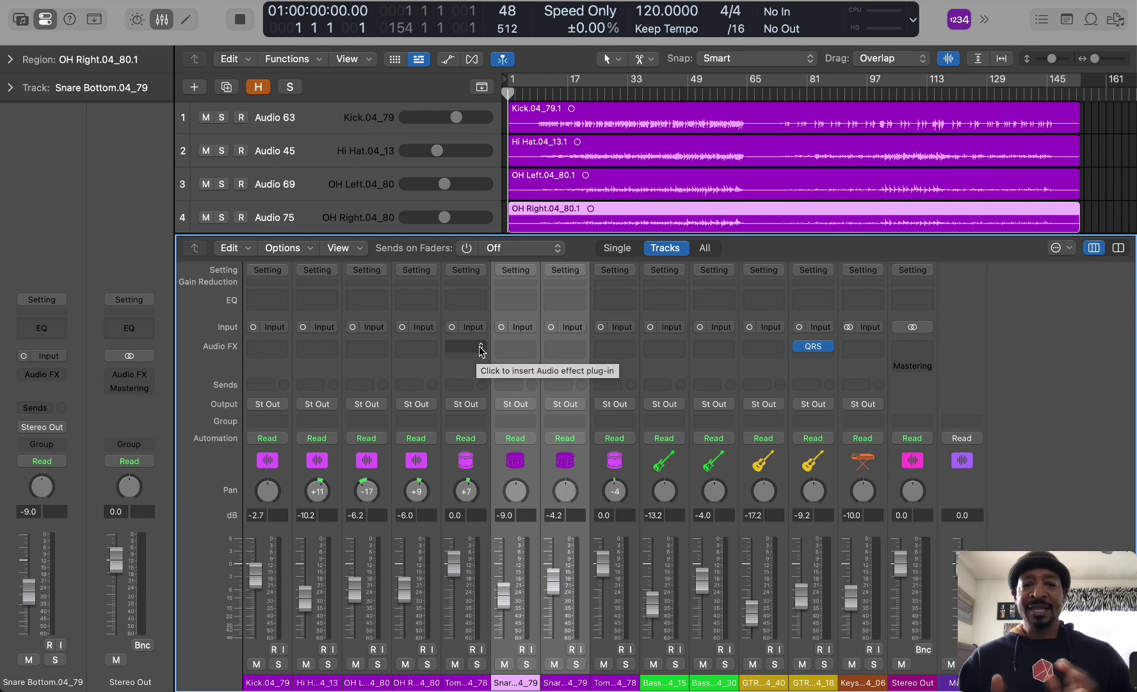
pyautogui.click(482, 349)
pyautogui.click(418, 348)
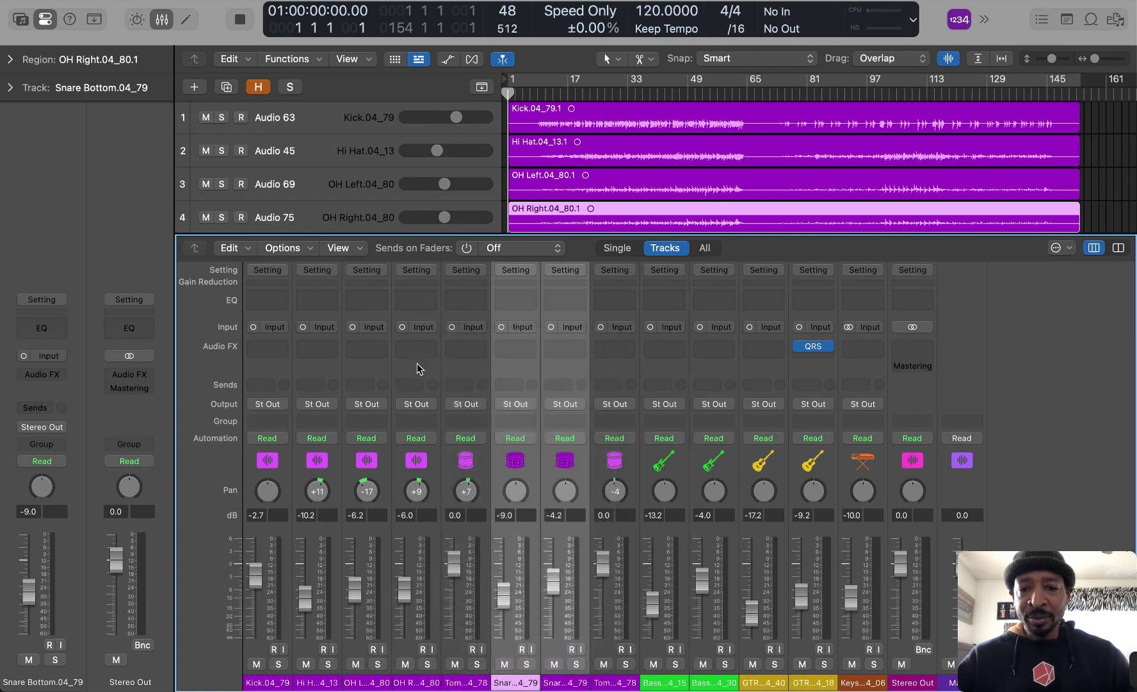
pyautogui.keyDown('shift'); pyautogui.click(609, 686); pyautogui.keyUp('shift')
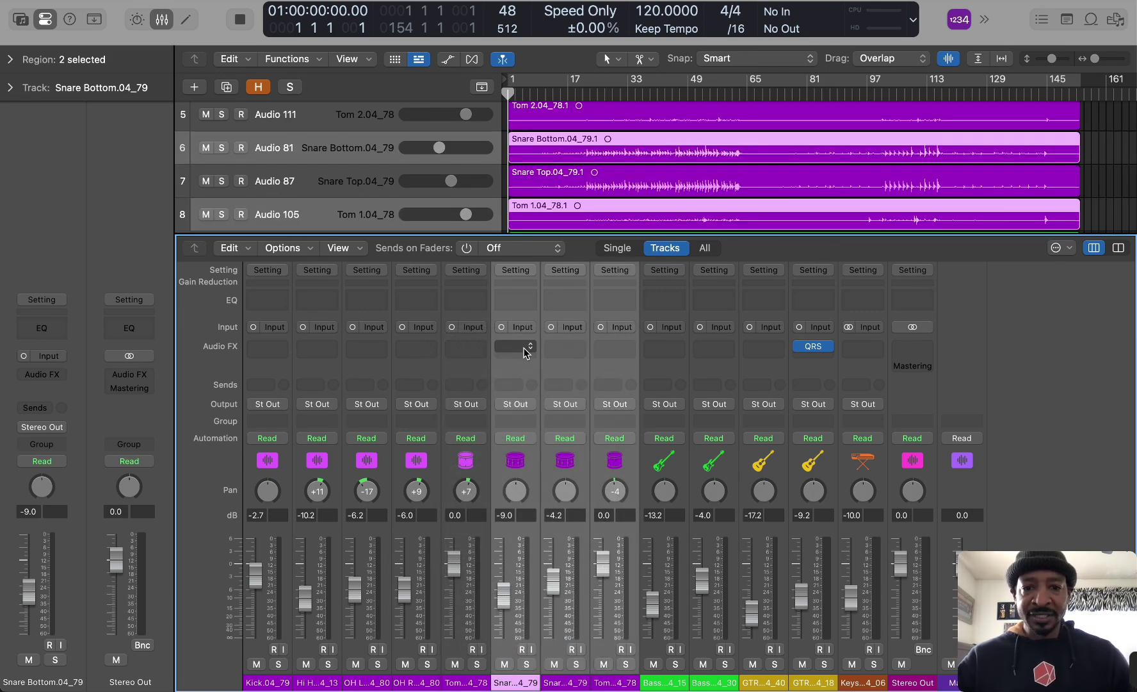
pyautogui.click(526, 348)
pyautogui.moveTo(564, 379)
pyautogui.click(678, 377)
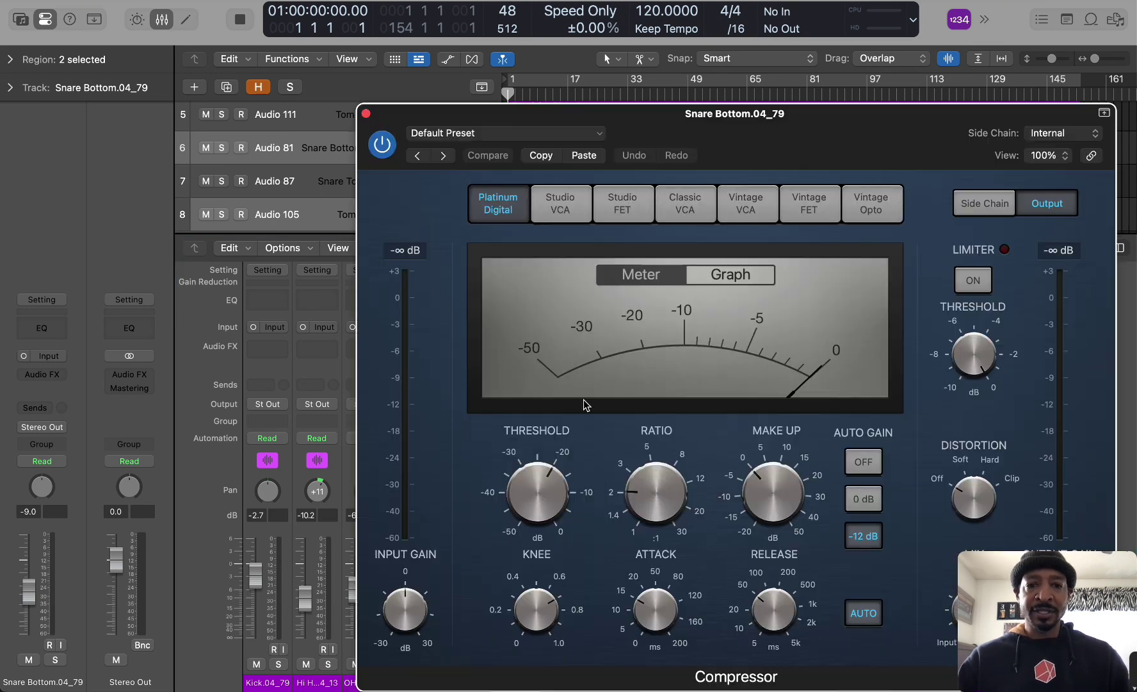
pyautogui.click(366, 113)
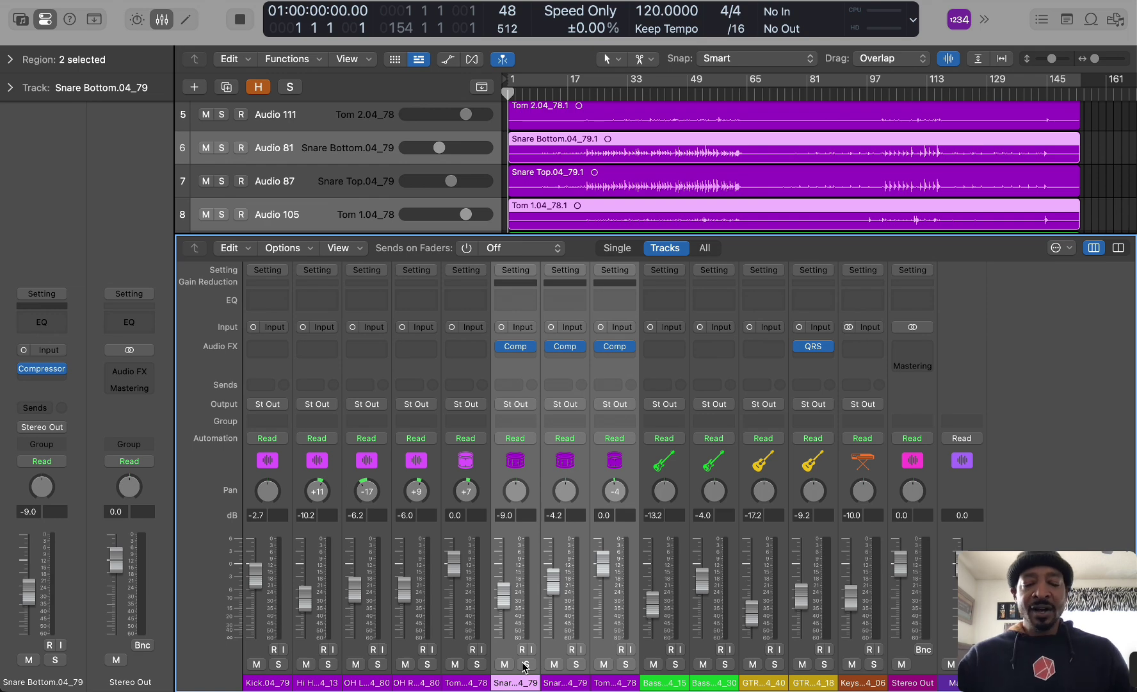
pyautogui.click(518, 348)
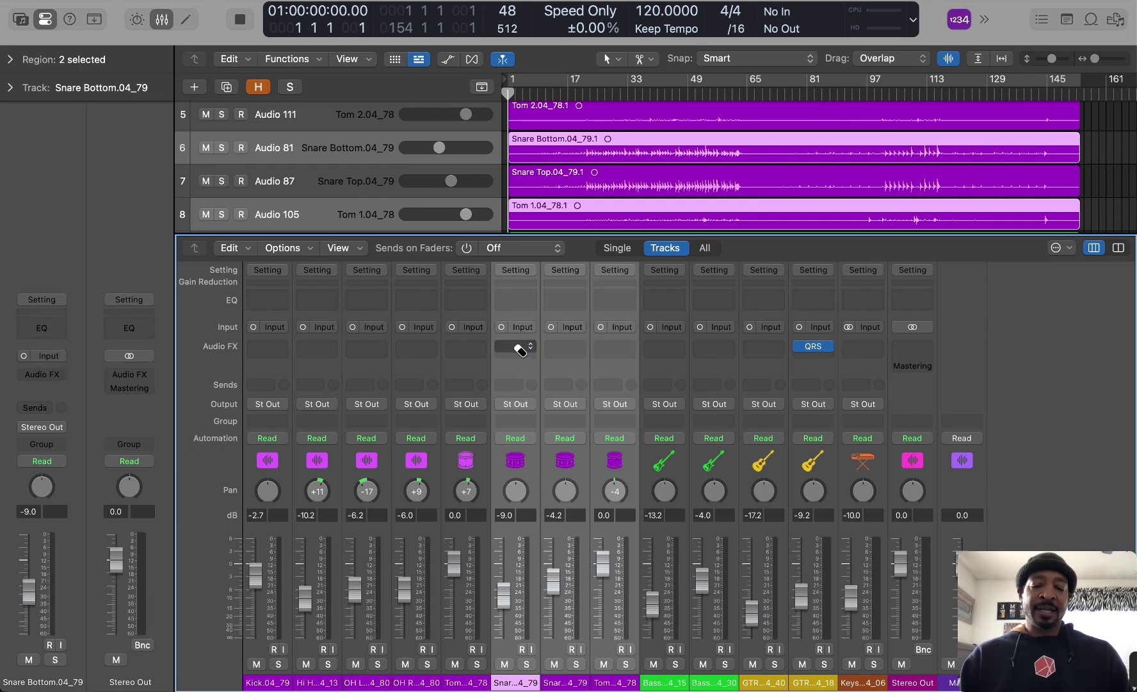